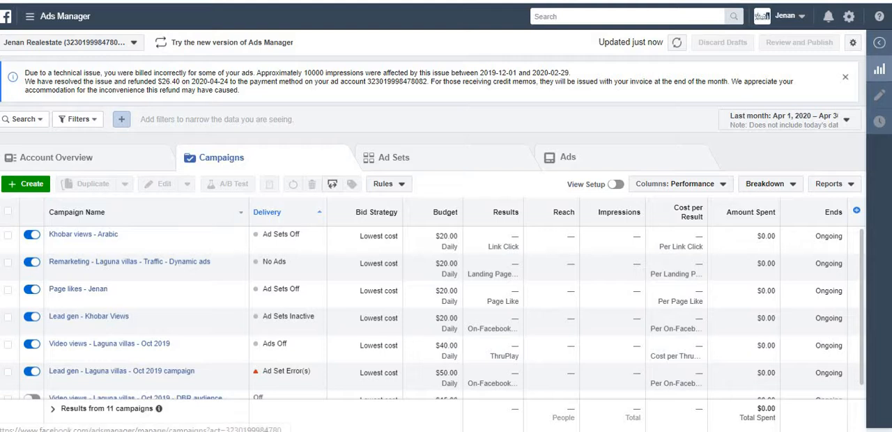
Open the Account Overview and set its date range to Feb 1, 2020 – Feb 29, 2020
left_click(56, 157)
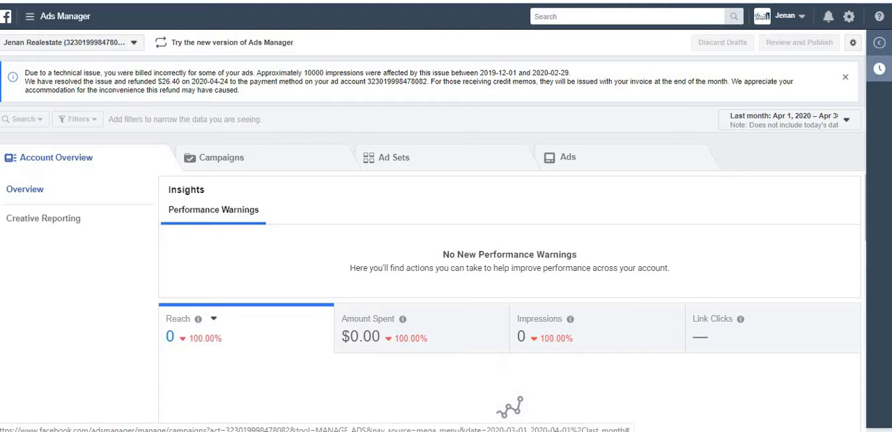
left_click(790, 120)
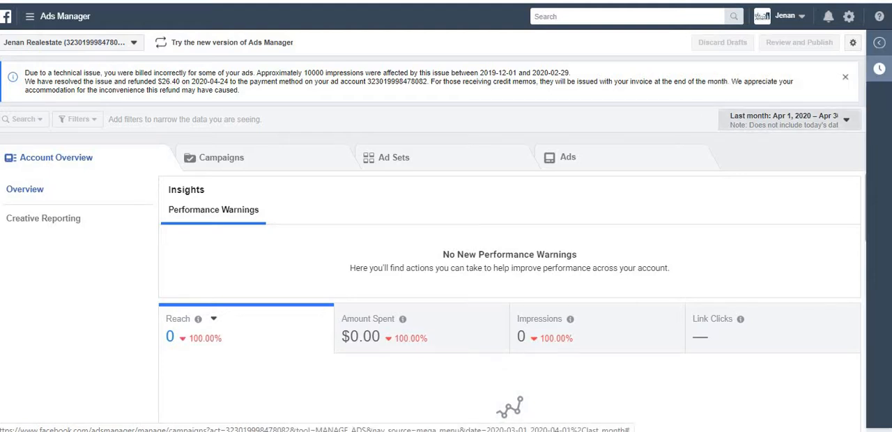
left_click(790, 120)
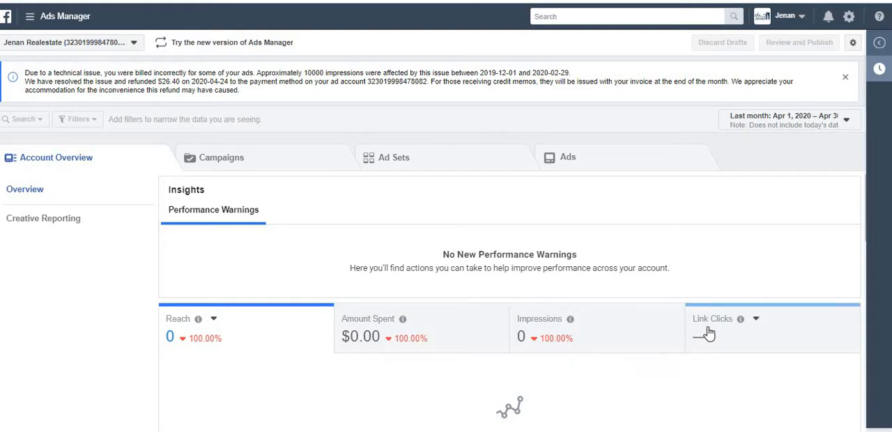
left_click(766, 131)
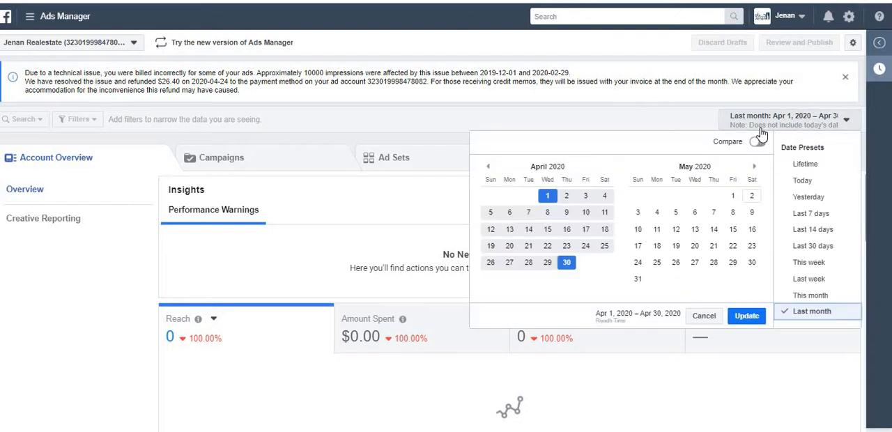
left_click(488, 167)
left_click(489, 167)
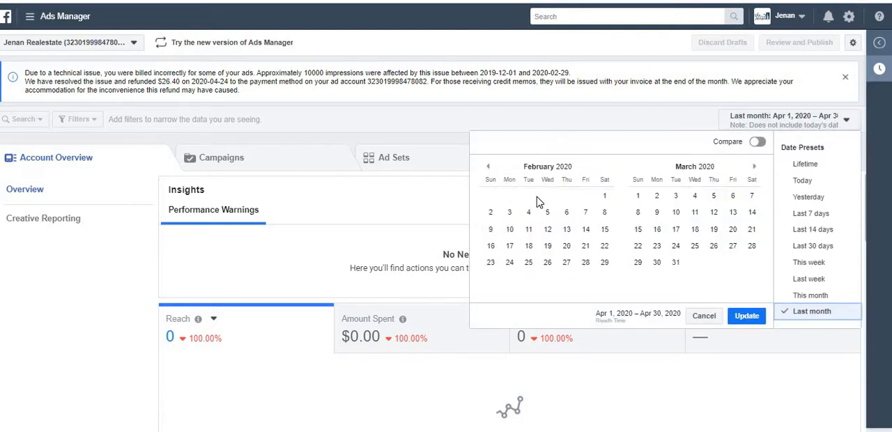
left_click(604, 196)
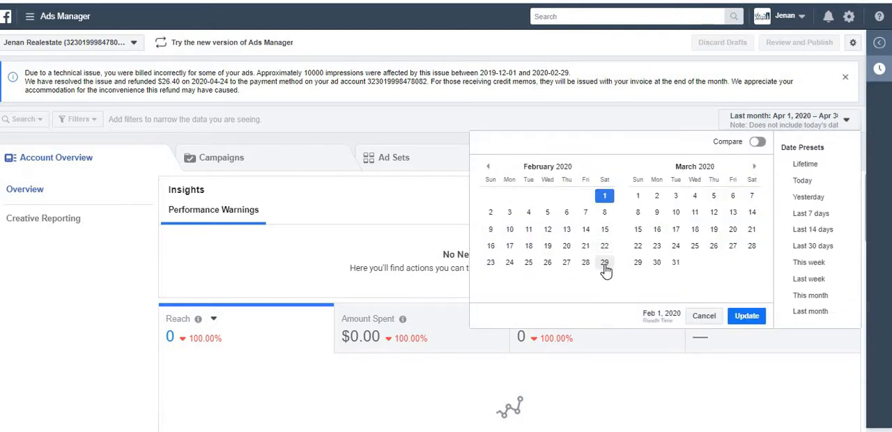
left_click(604, 266)
left_click(744, 318)
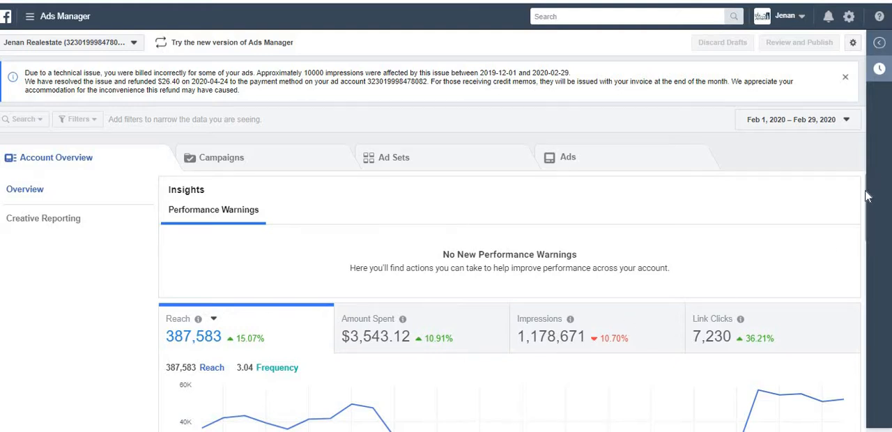
Examine the account's results by objective, its age and gender breakdowns, hourly chart and location map
left_click_drag(866, 197, 861, 264)
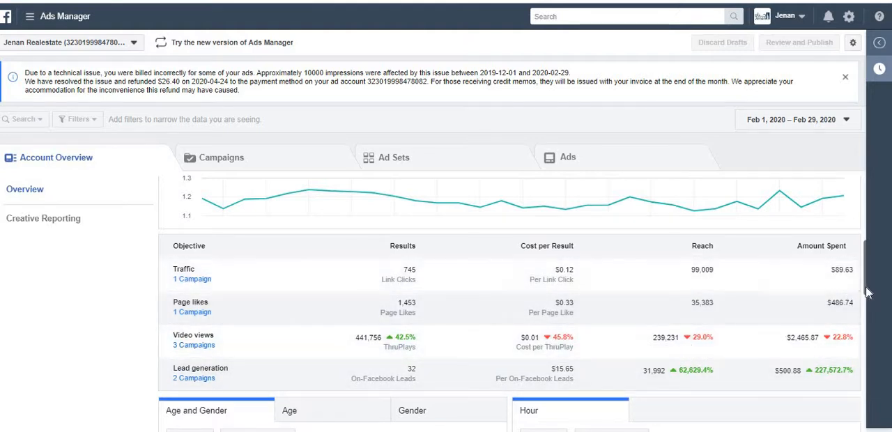
left_click_drag(864, 288, 865, 333)
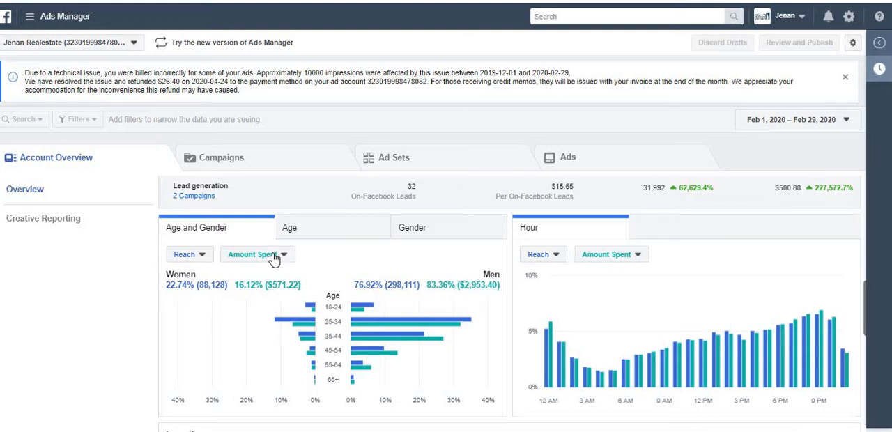
left_click(311, 231)
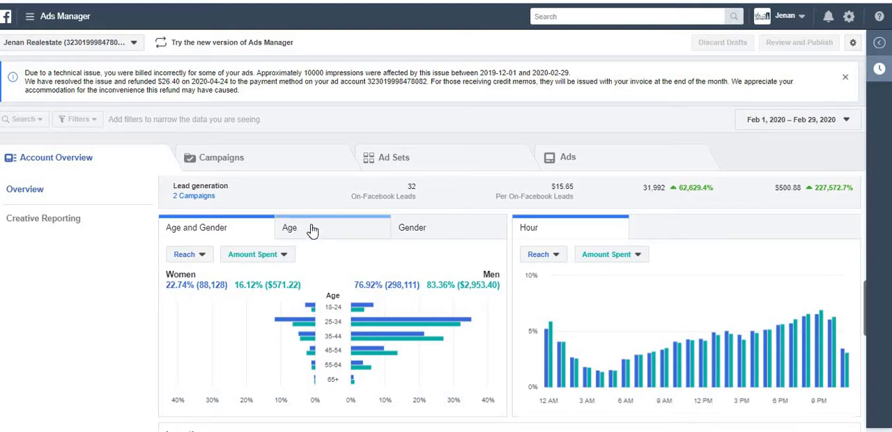
left_click(408, 235)
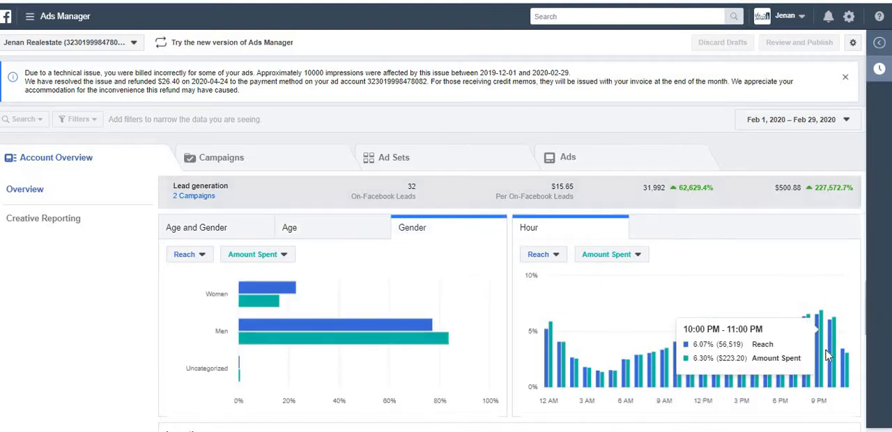
scroll(867, 336, "down", 4)
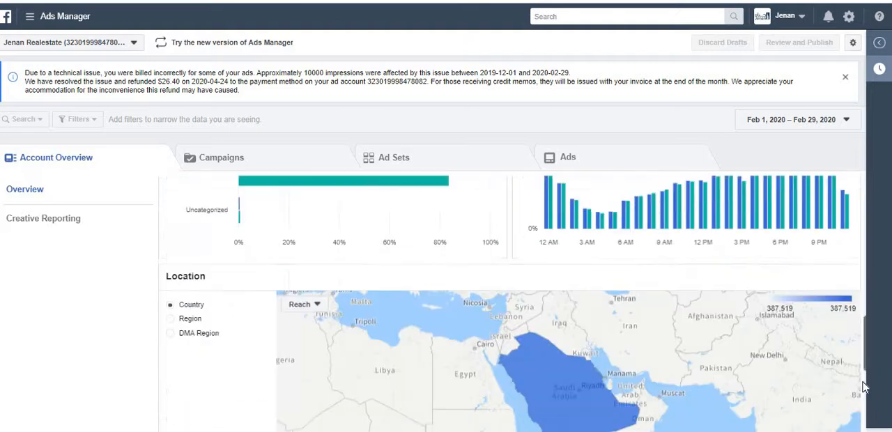
scroll(878, 332, "up", 2)
left_click_drag(878, 332, 890, 222)
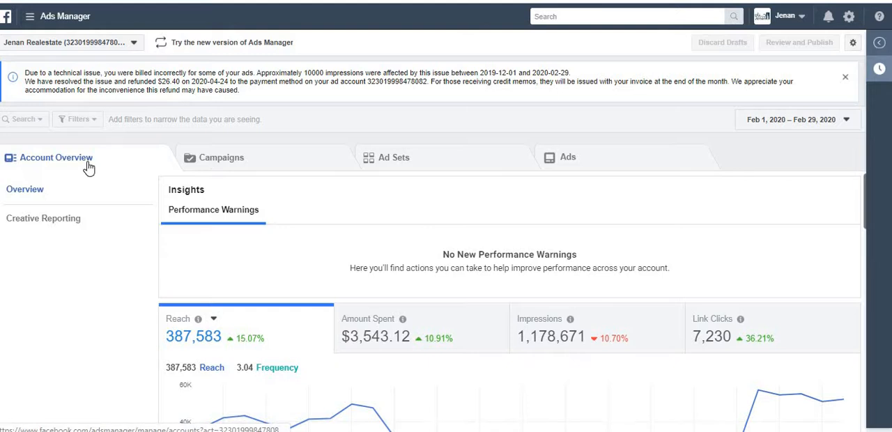
Show the campaigns list, switch to the blank Word document and write "Campaign – Ad objective is selected/defined"
left_click(224, 163)
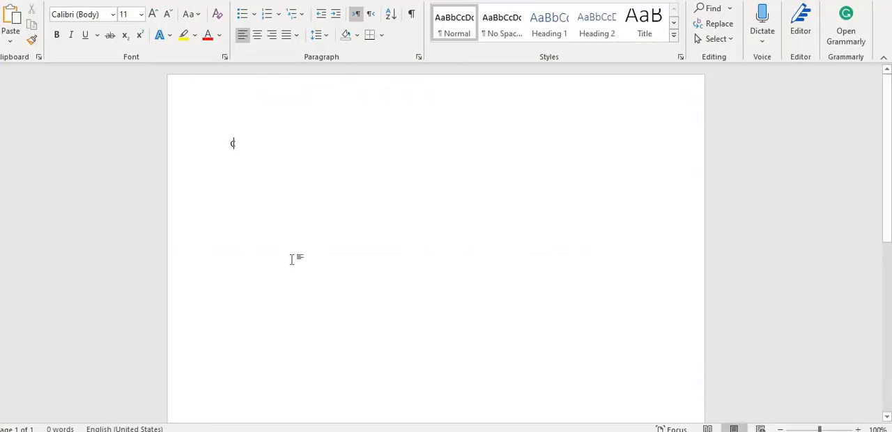
type("Campaign ")
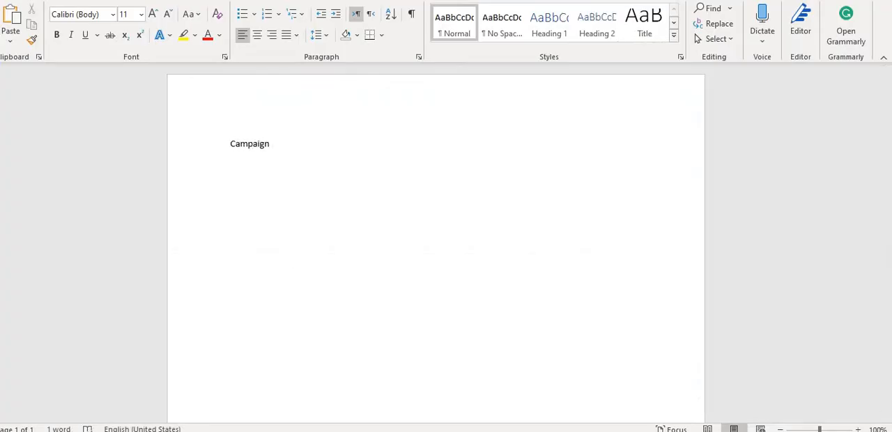
type("- Ad objective is selected/defined")
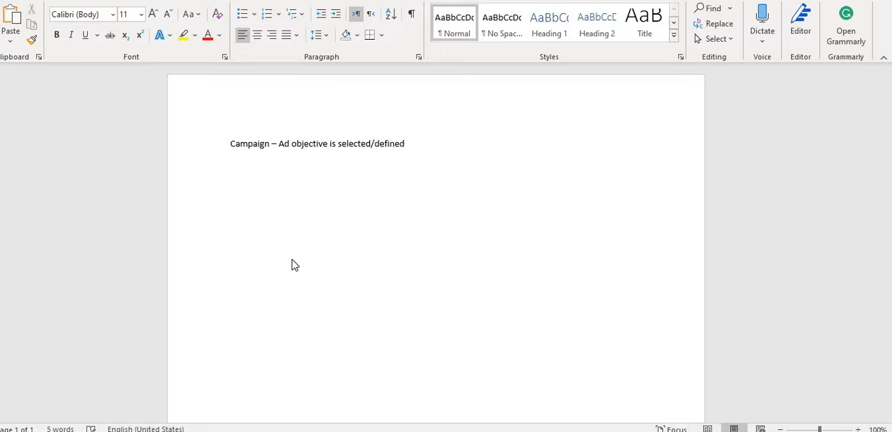
key("alt+Tab")
key("alt+Tab")
Add a second line reading "Ad set : Targeting (demographics, age, location etc are defined)"
key("Return")
type("Ad set : Targeting (demographics, age, location etc")
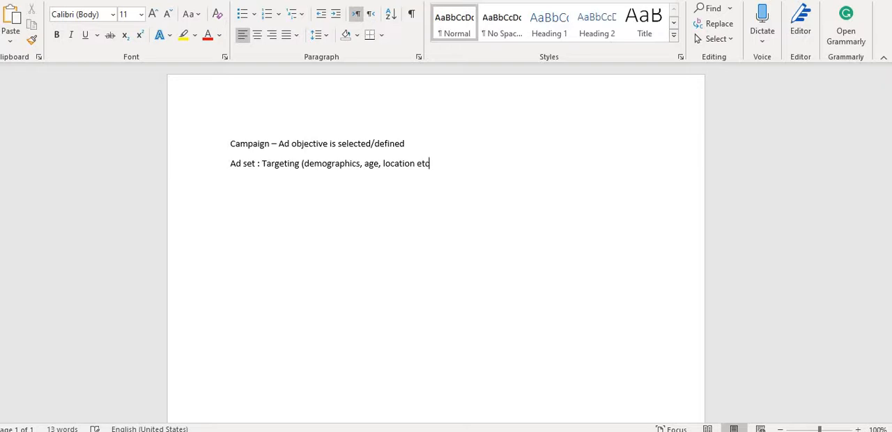
type("are defined)")
Start a third line with "Ad :" beneath the ad set definition
key("Return")
type("Ad :")
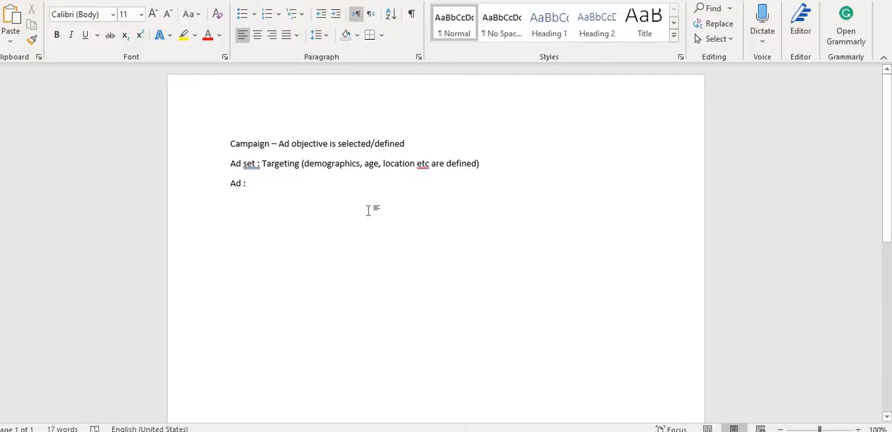
type("C")
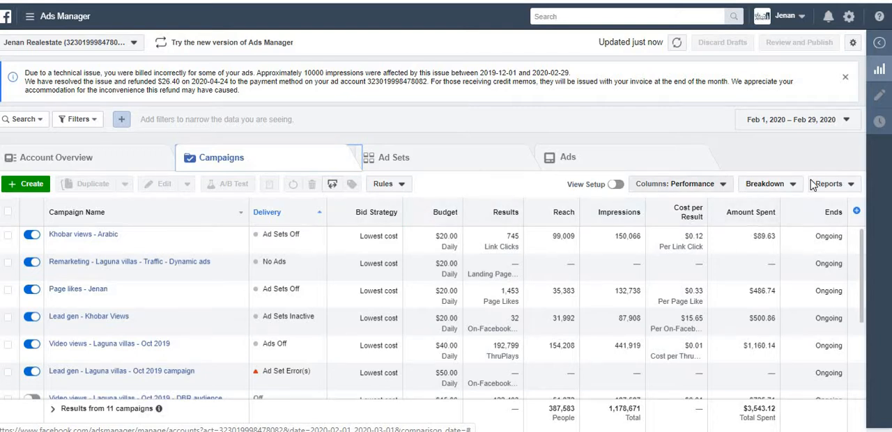
Switch to Ads Manager, look over the campaign report options, and open the Pixels page in Events Manager
left_click(833, 185)
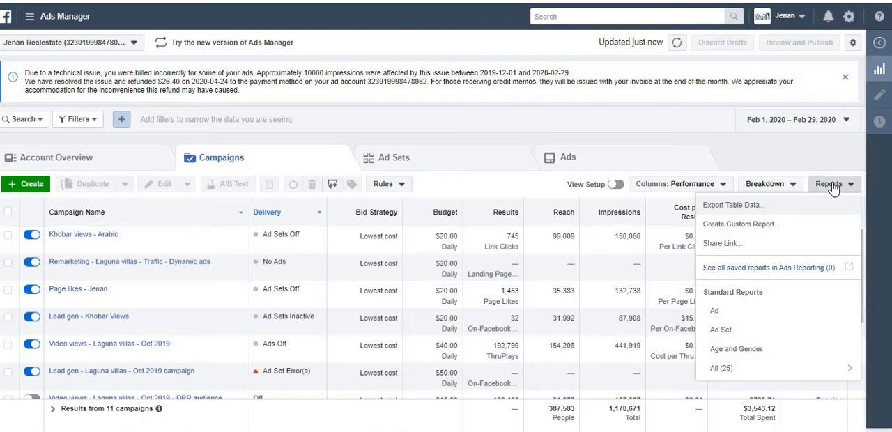
left_click(833, 185)
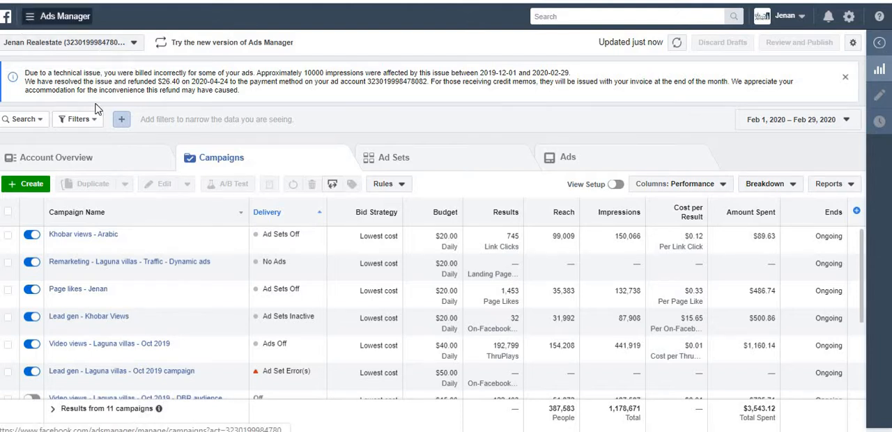
left_click(31, 21)
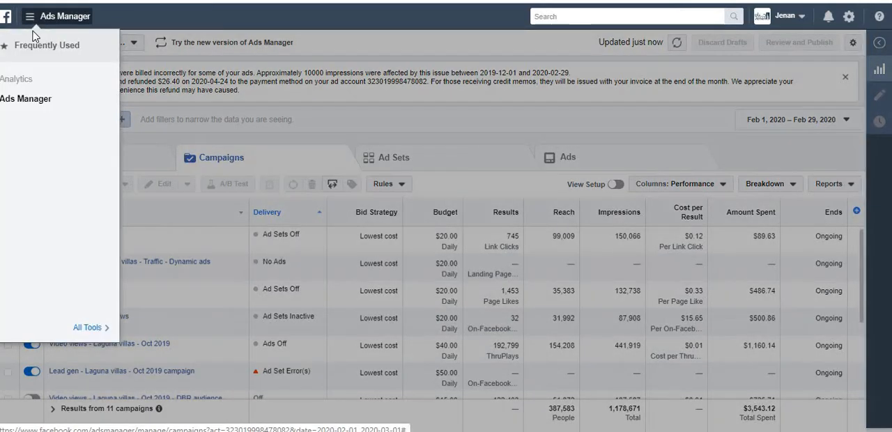
left_click(83, 329)
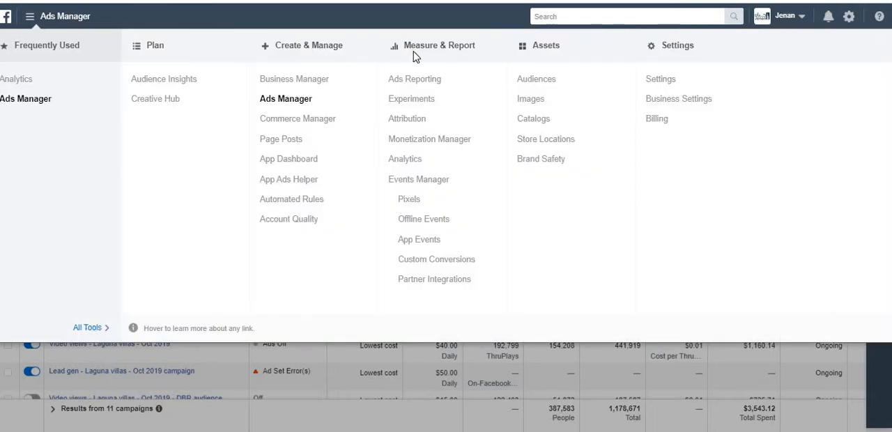
left_click(409, 202)
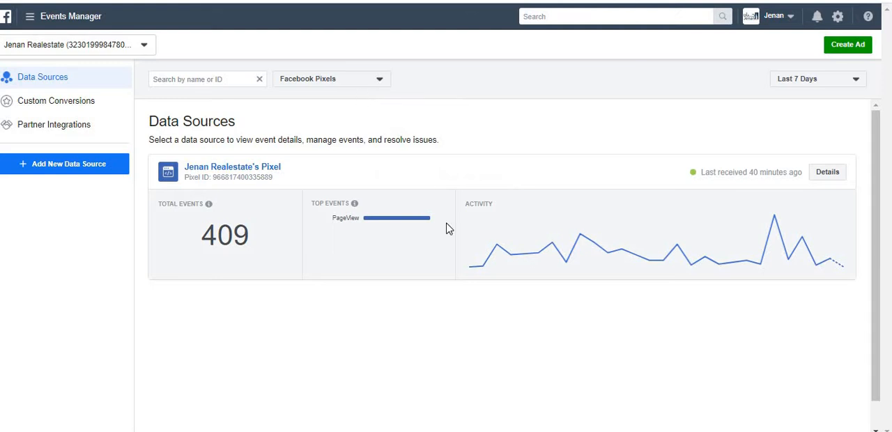
mouse_move(473, 274)
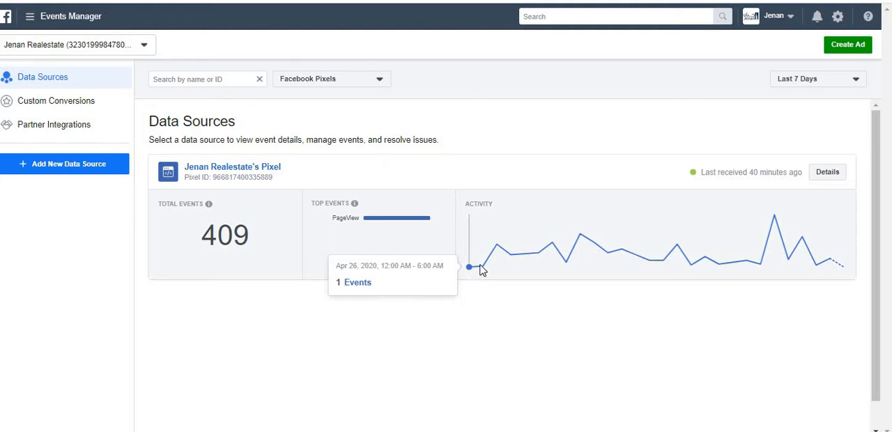
mouse_move(495, 250)
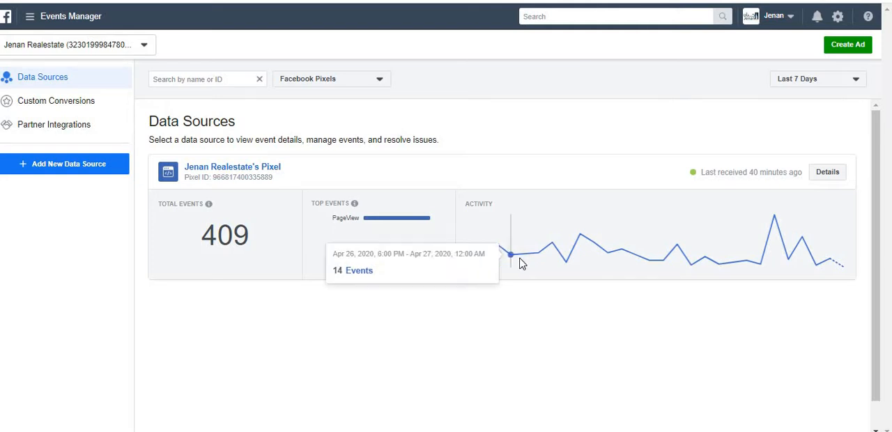
left_click(804, 79)
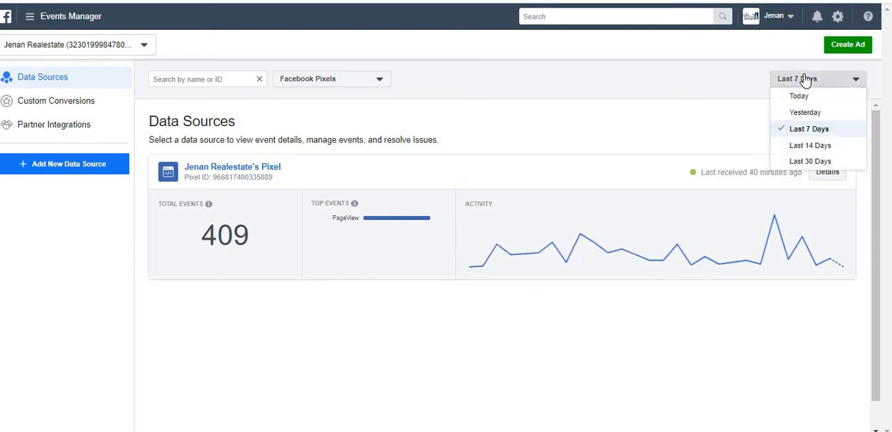
left_click(809, 162)
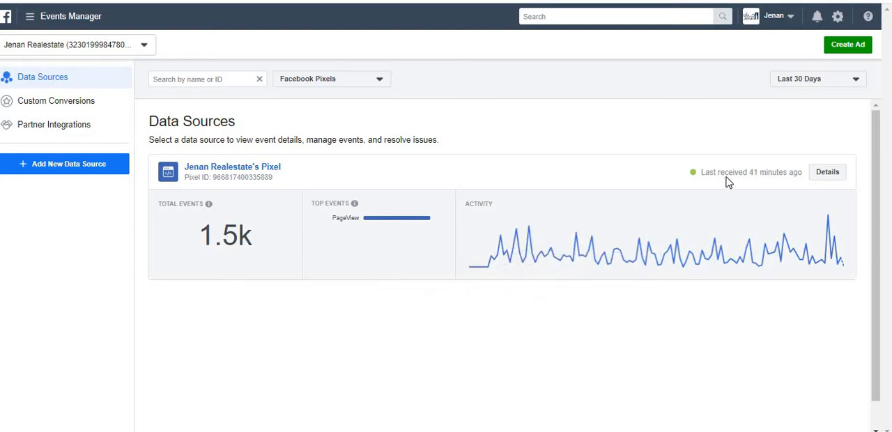
left_click_drag(730, 175, 788, 183)
left_click(790, 183)
left_click(825, 176)
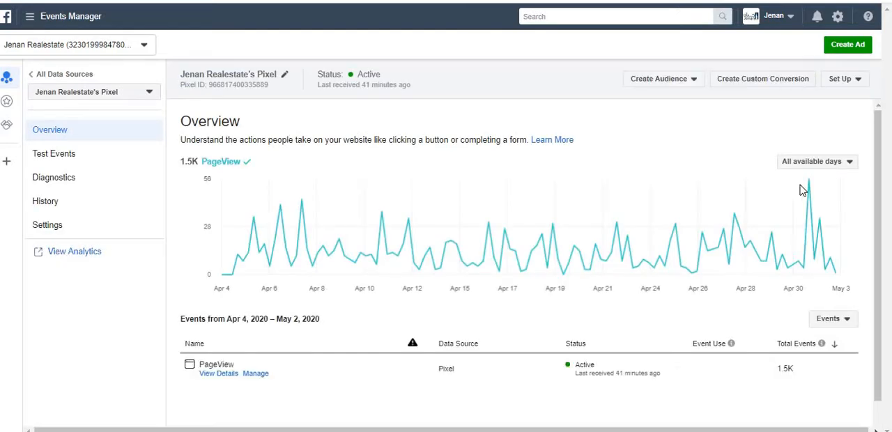
Examine the PageView activity chart and the available date ranges and event groupings in the pixel overview
mouse_move(883, 205)
left_mouse_down()
mouse_move(888, 293)
mouse_move(882, 197)
left_mouse_up()
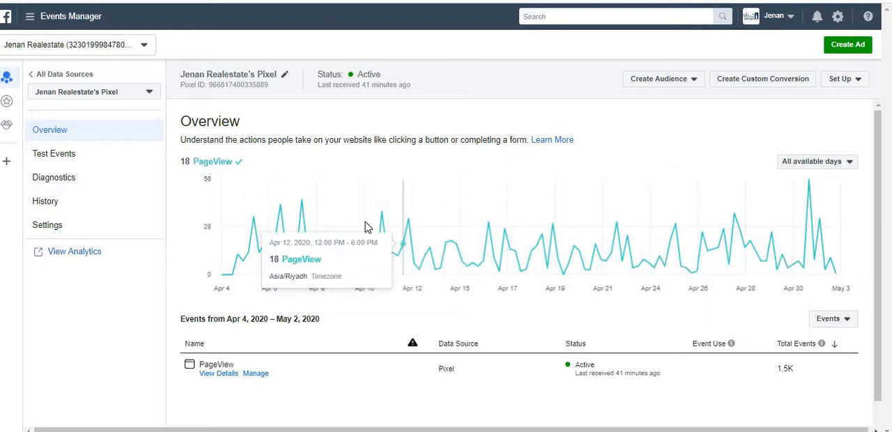
left_click(829, 166)
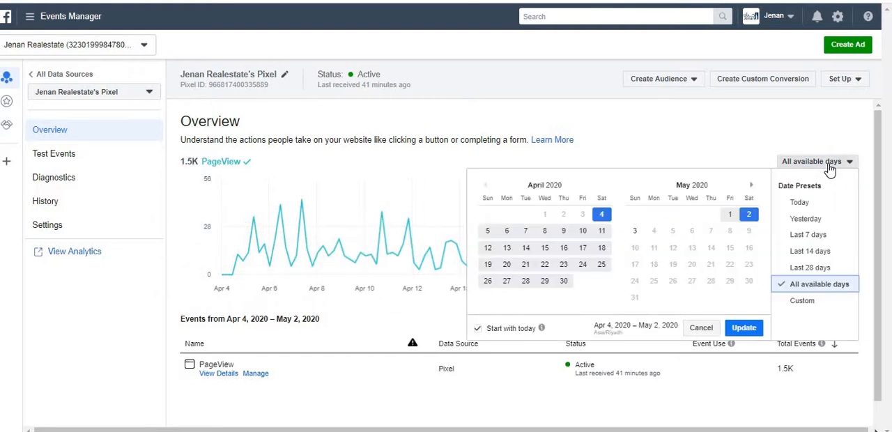
left_click(830, 166)
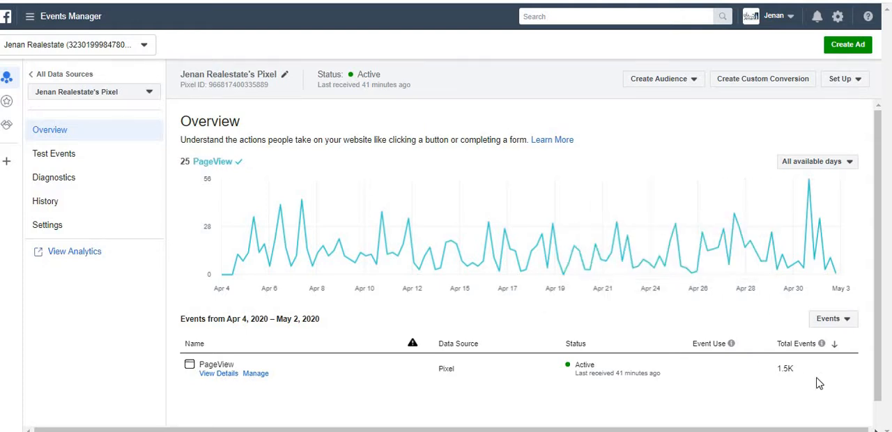
left_click(828, 324)
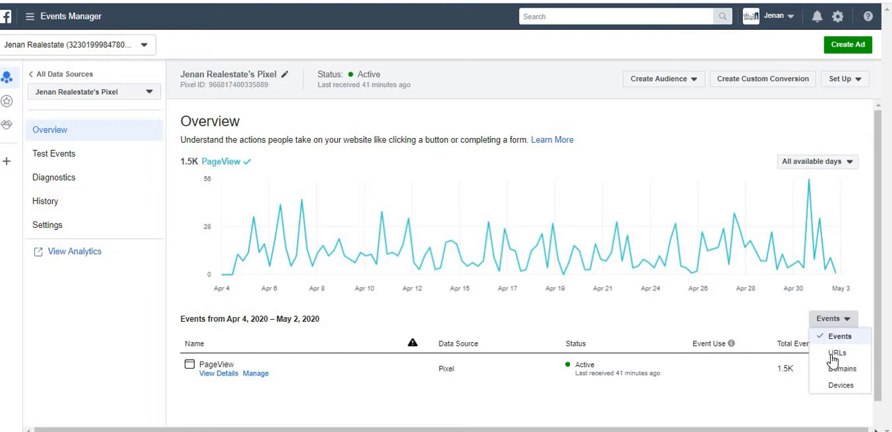
left_click(828, 323)
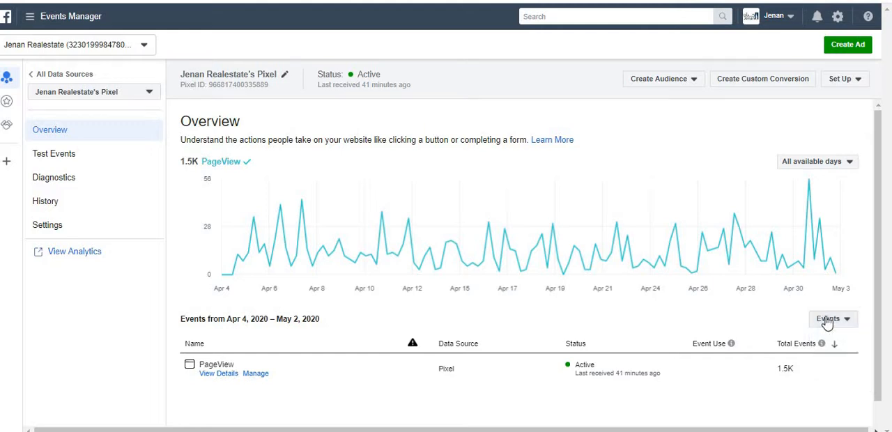
Copy the pixel base code to the clipboard from the manual website installation instructions, and close the installation dialog
left_click(842, 83)
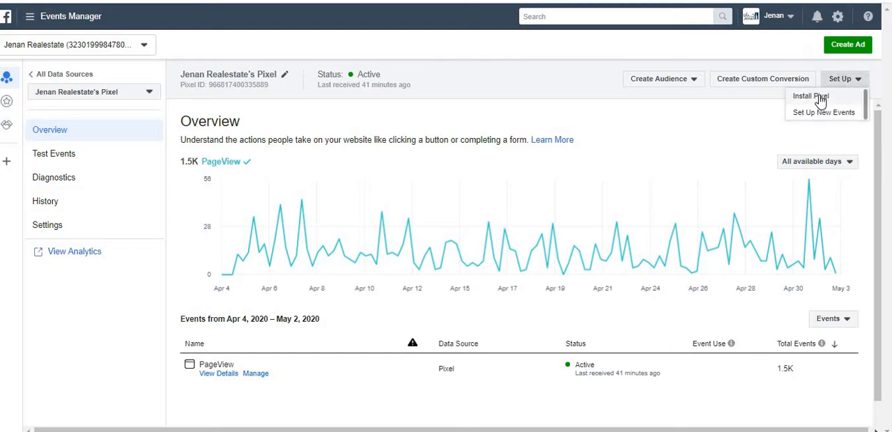
left_click(820, 98)
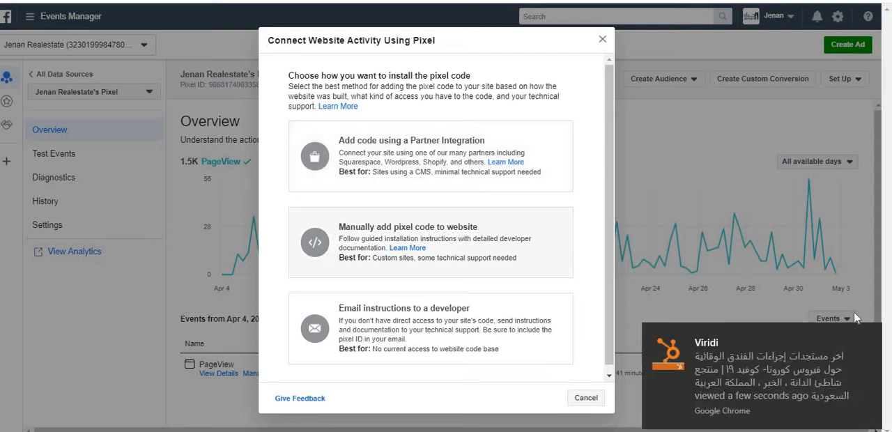
left_click(871, 337)
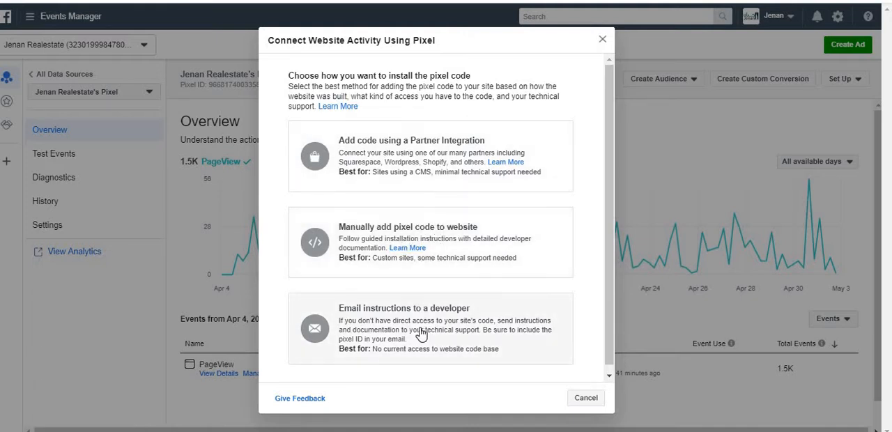
left_click(371, 245)
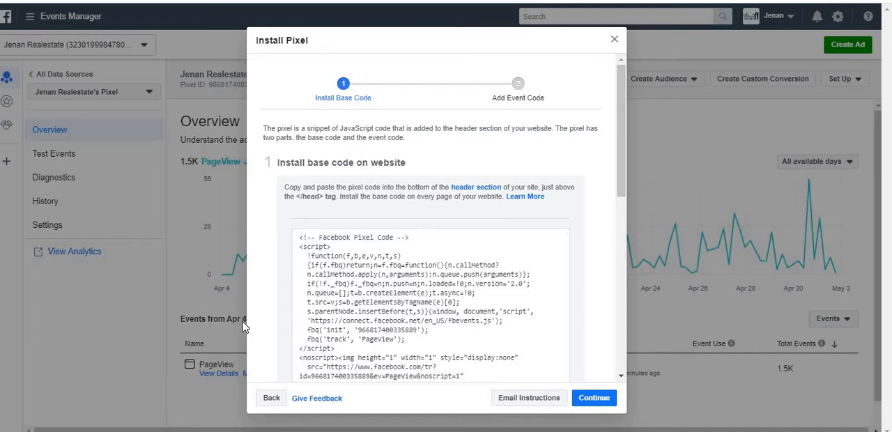
mouse_move(365, 305)
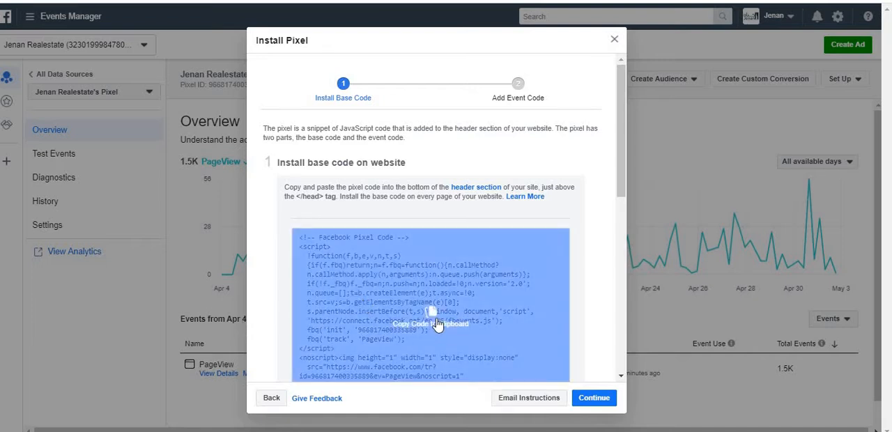
left_click(437, 323)
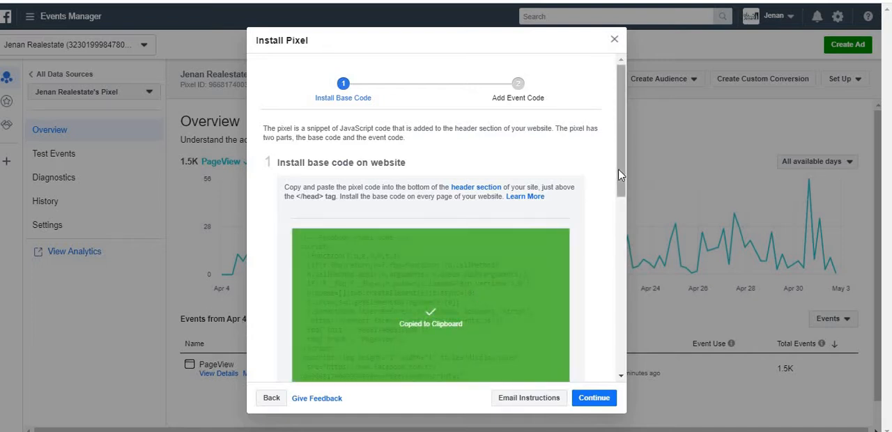
left_click_drag(620, 174, 627, 125)
left_click(614, 40)
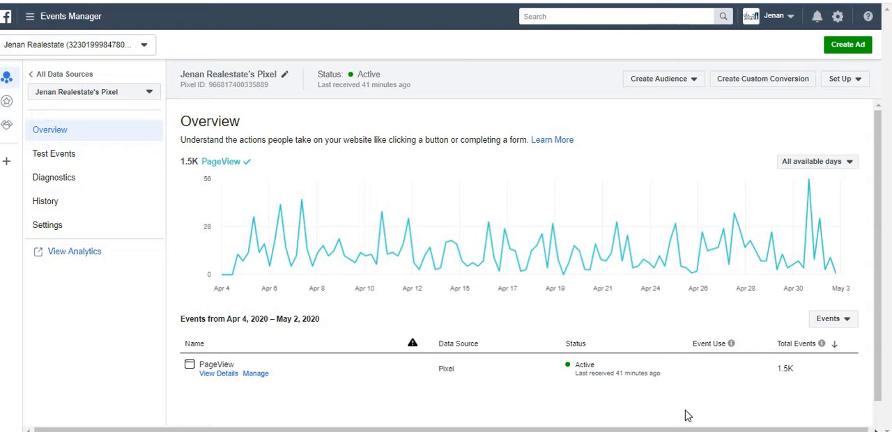
Switch to the Word notes and add the line "Google chrome extension : Facebook pixel helper" below the ad definition
key("alt+Tab")
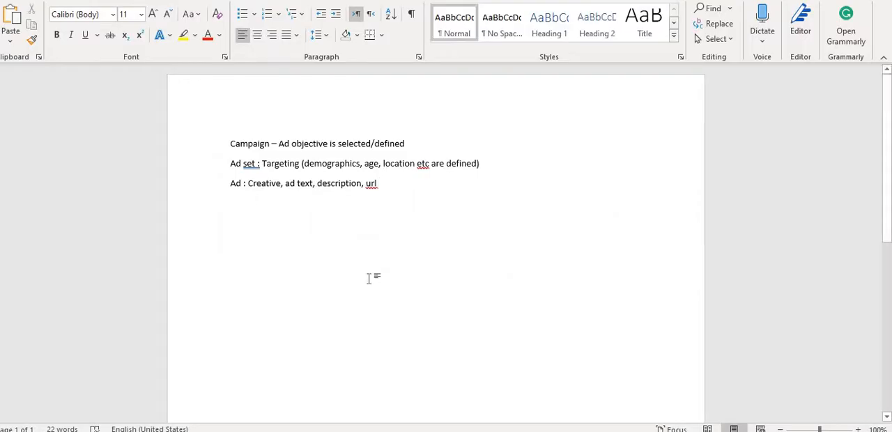
type("Google chrome")
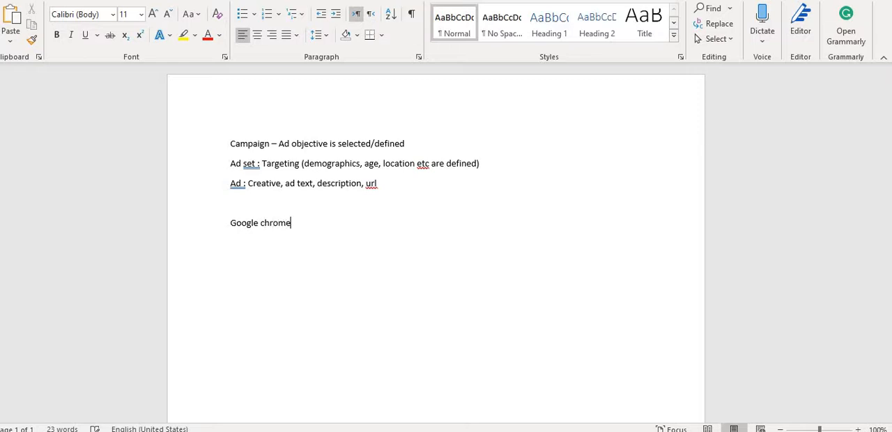
type(" extension : Facebook pixel he")
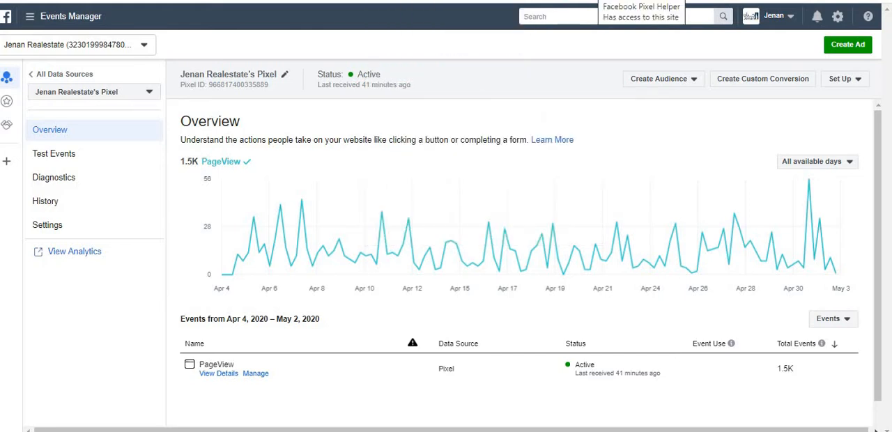
Switch to Events Manager in Chrome and inspect the PageView event details in the Facebook Pixel Helper extension
left_click(598, 0)
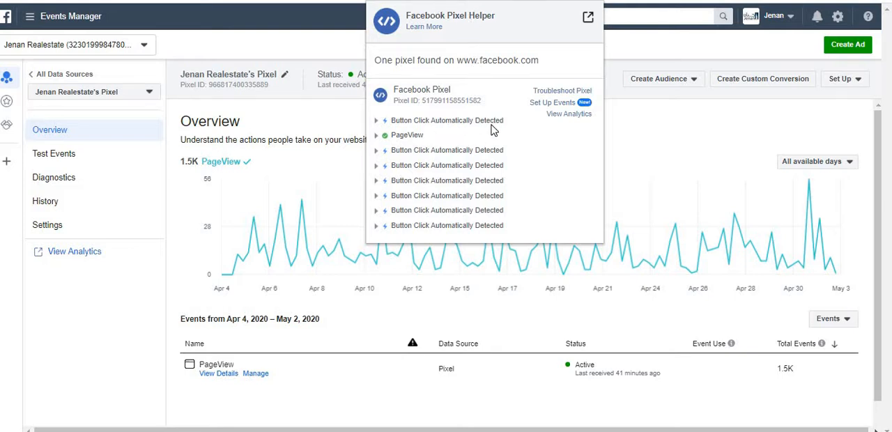
left_click(377, 137)
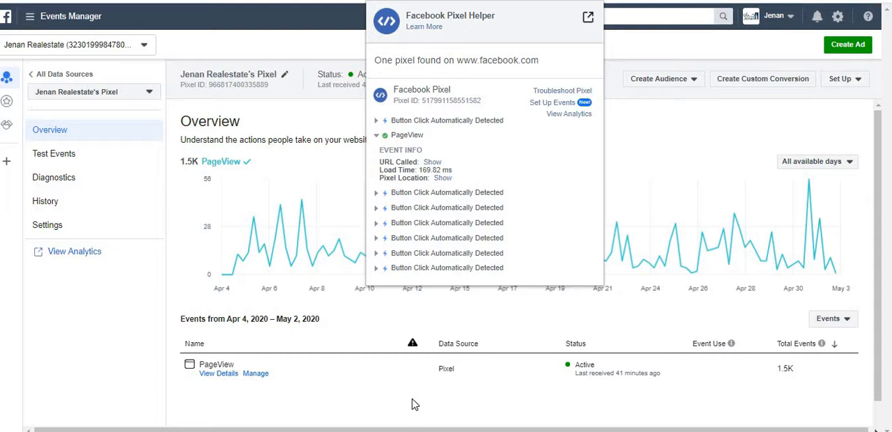
left_click(599, 1)
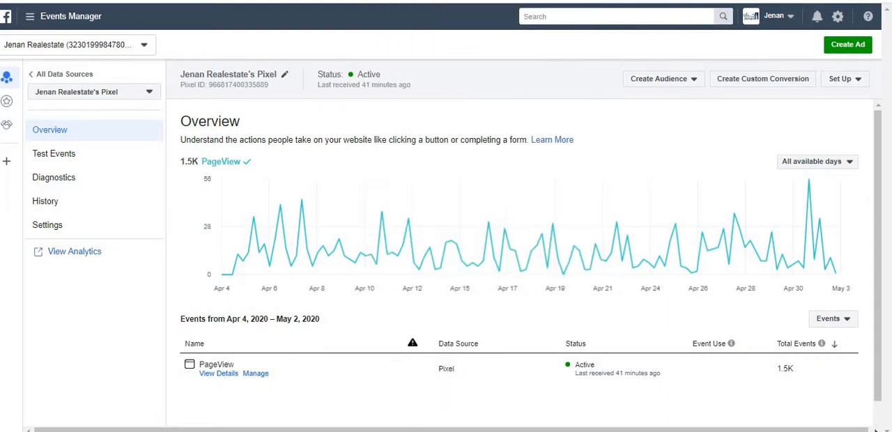
Look through the full list of Facebook business tools and open Ads Manager
left_click(31, 23)
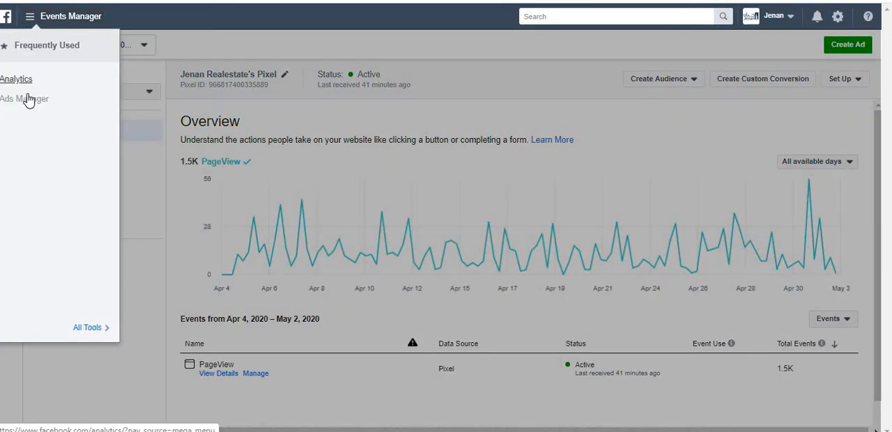
left_click(89, 328)
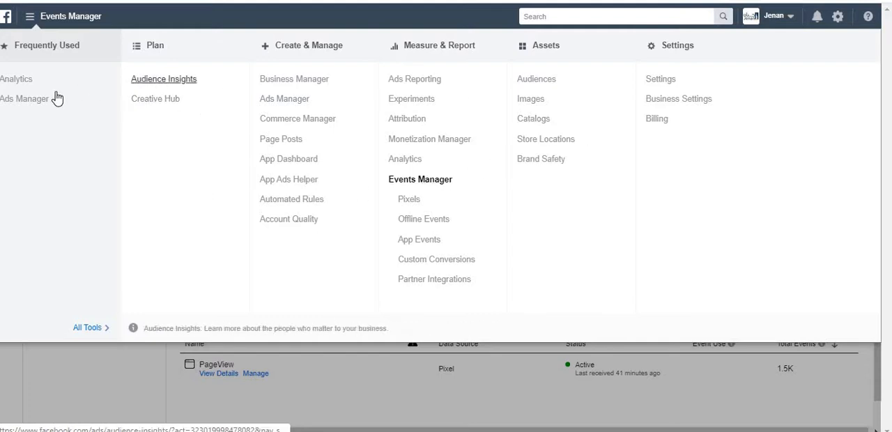
left_click(38, 101)
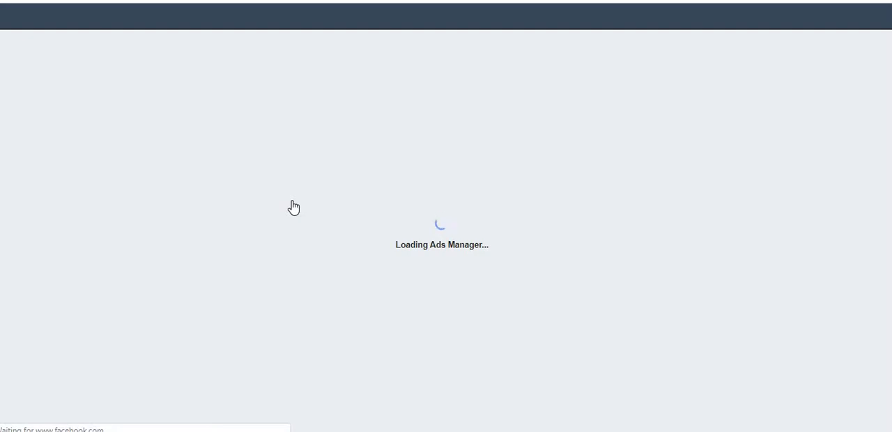
Switch to the Word notes and insert the line "Install FB Pixel" above the Google Chrome extension line
key("alt+Tab")
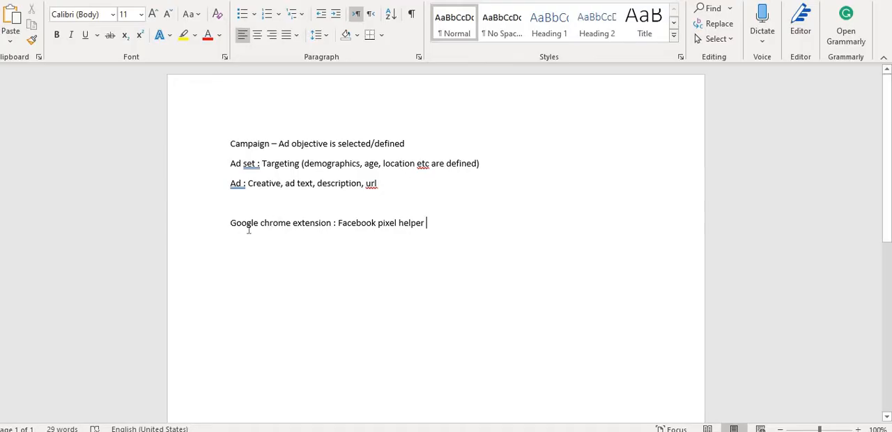
left_click(236, 207)
key("Return")
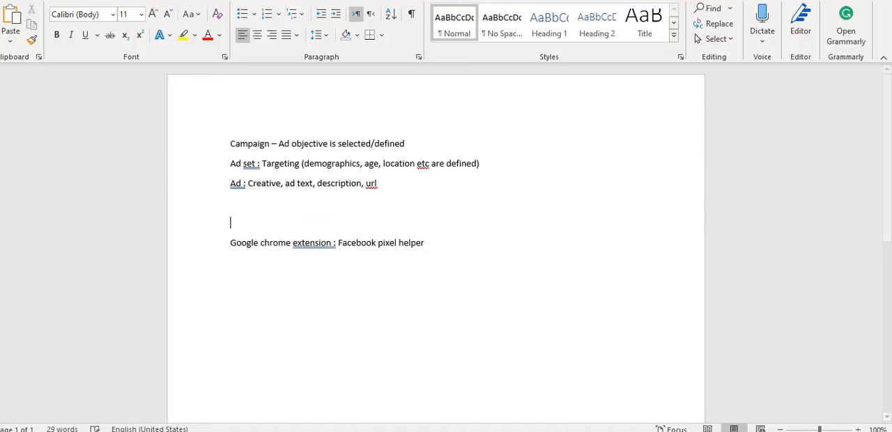
type("Install FB Pixel")
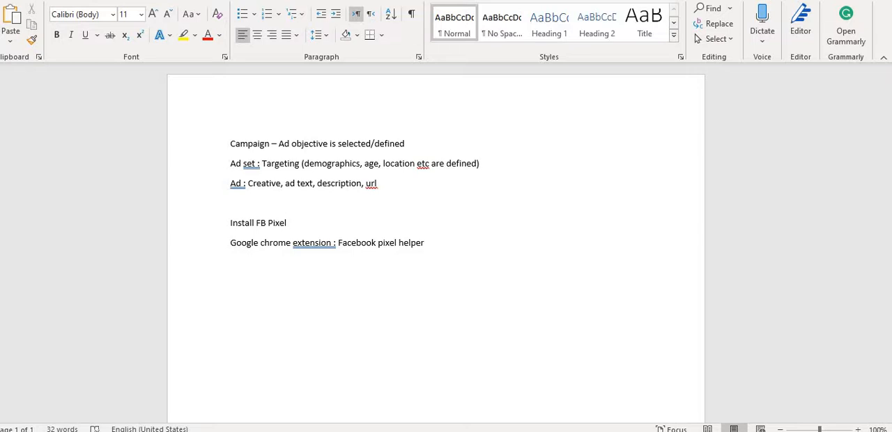
Append a parenthesised "verification" note to the end of the Facebook pixel helper line
key("Down")
key("Right")
key("Right")
key("Right")
key("Right")
key("Right")
key("Right")
key("Right")
type("(verfi")
type("cation")
key("BackSpace")
key("BackSpace")
key("BackSpace")
key("BackSpace")
key("BackSpace")
key("BackSpace")
key("BackSpace")
key("BackSpace")
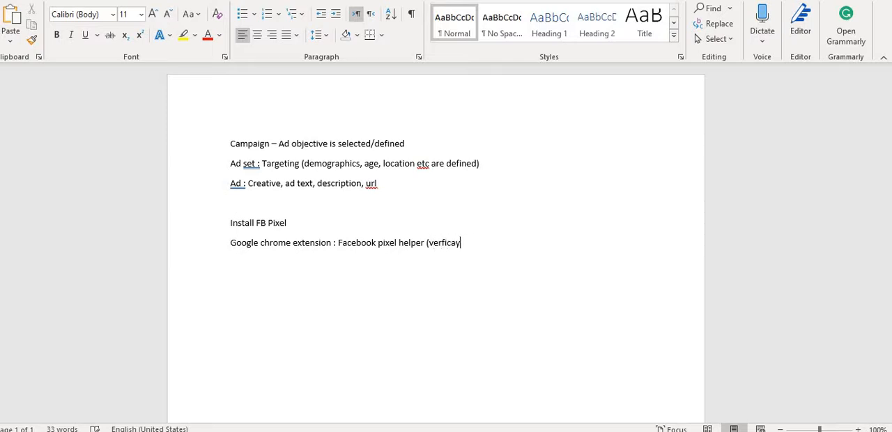
type("ification")
Switch to Ads Manager, dismiss the billing notice, and start creating a campaign
key("alt+Tab")
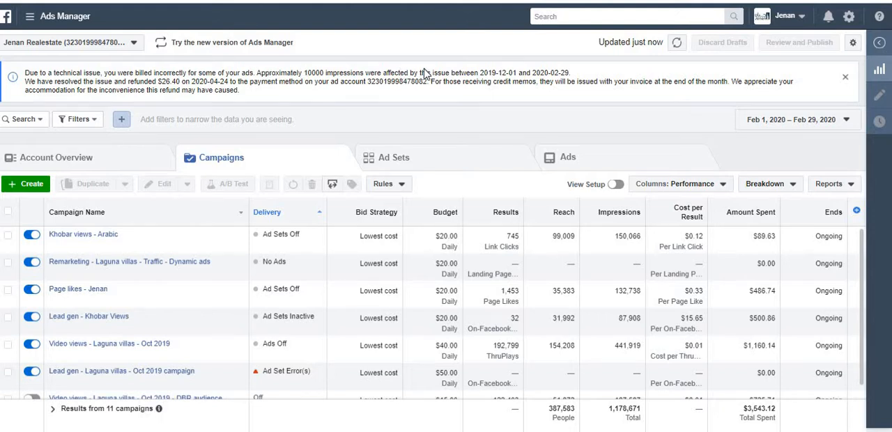
left_click(844, 79)
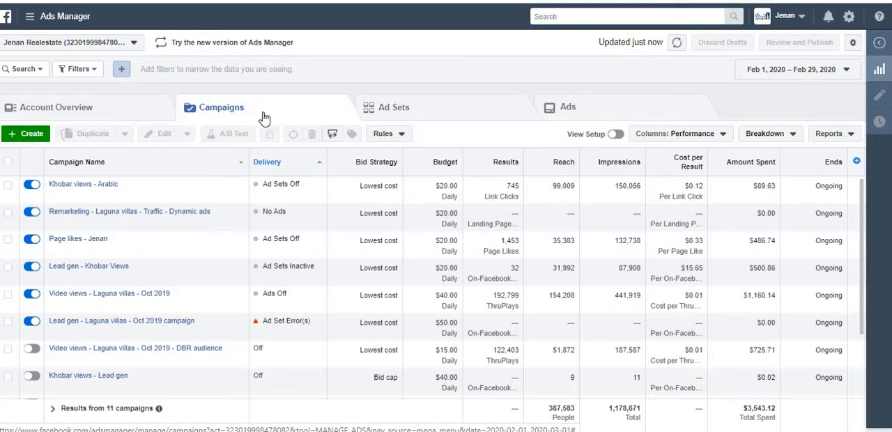
left_click(12, 138)
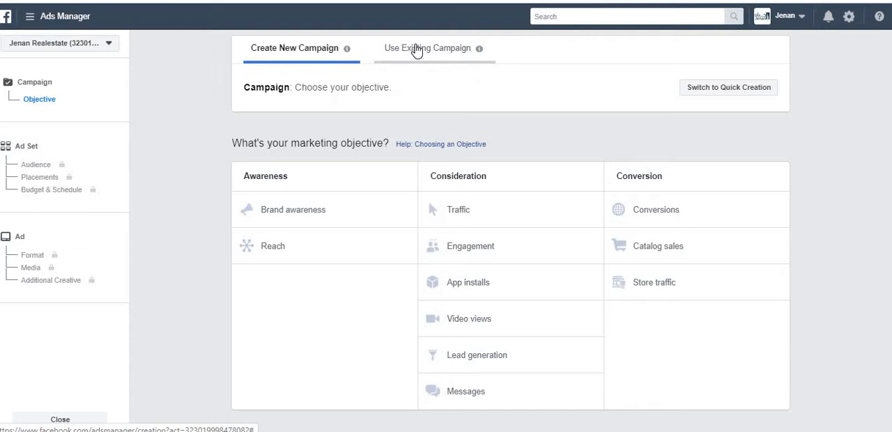
Look over the existing campaigns available for reuse, and return to the marketing objectives for a new campaign
left_click(416, 50)
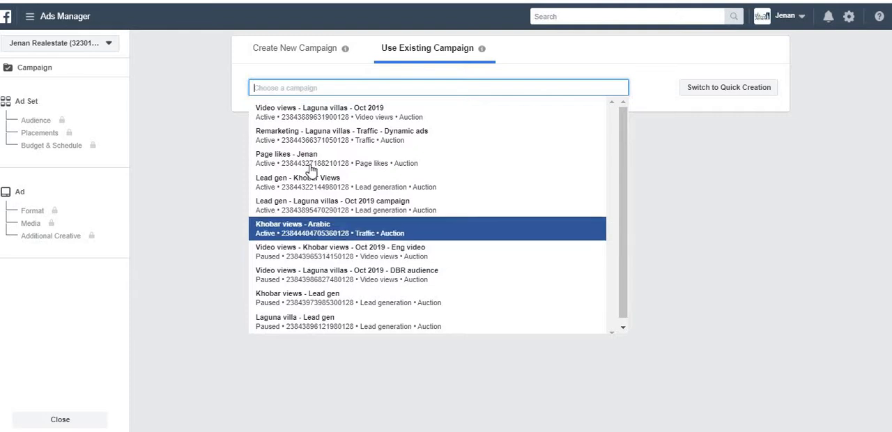
left_click(290, 56)
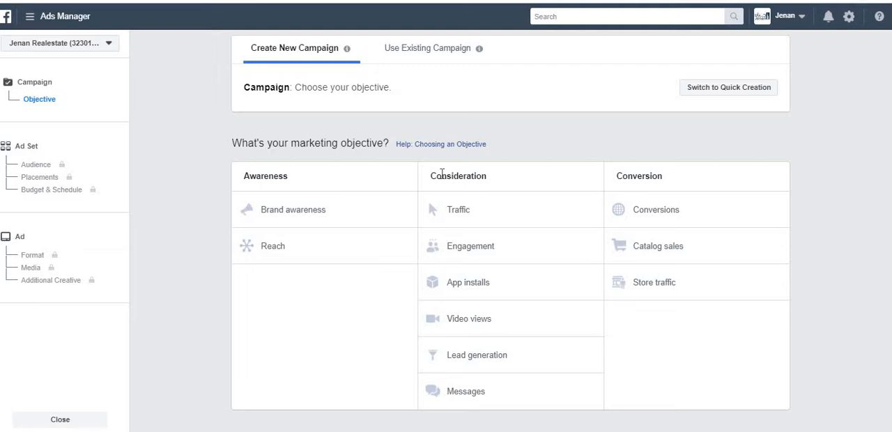
left_click_drag(436, 176, 484, 179)
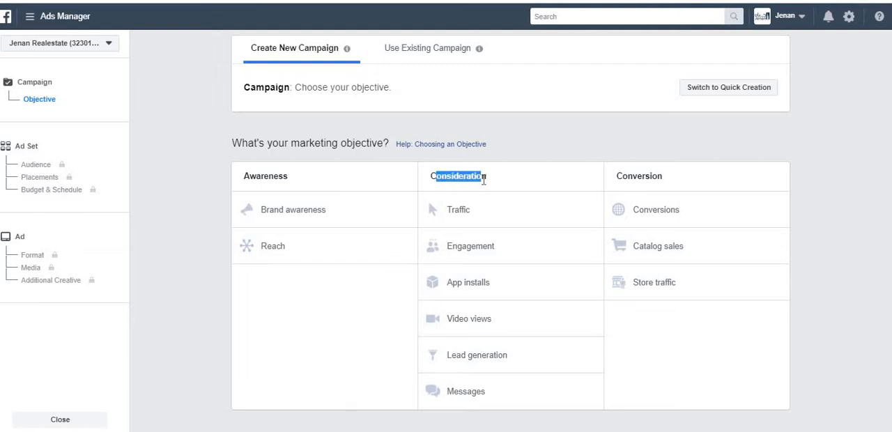
left_click(484, 180)
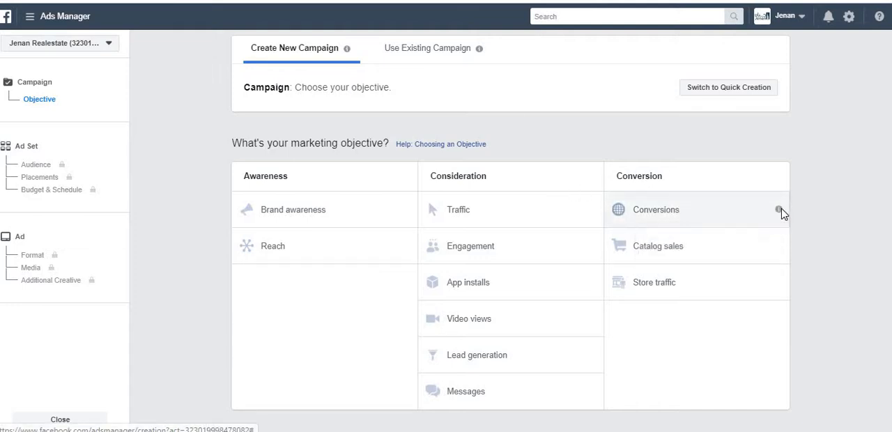
Read the descriptions of the Awareness, Consideration and Conversion marketing objectives, including Brand awareness, Reach, Engagement and Lead generation
mouse_move(779, 212)
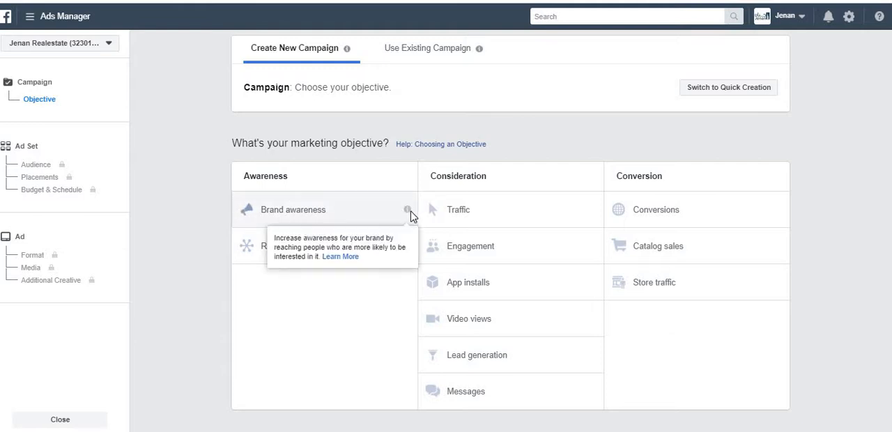
mouse_move(409, 215)
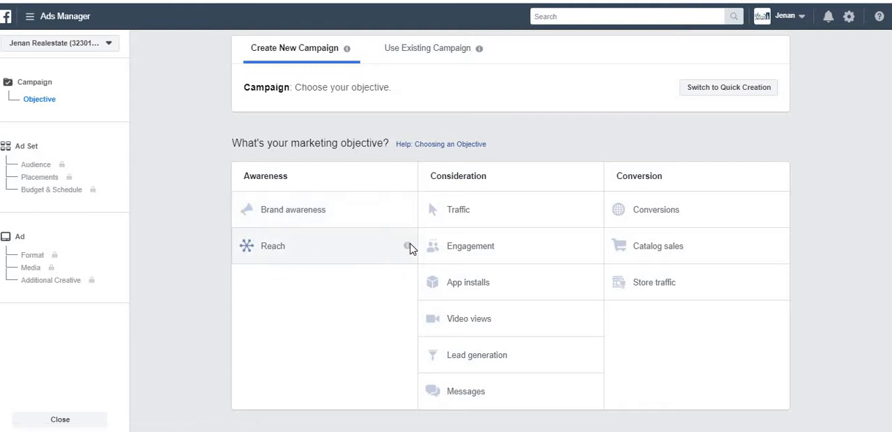
mouse_move(408, 250)
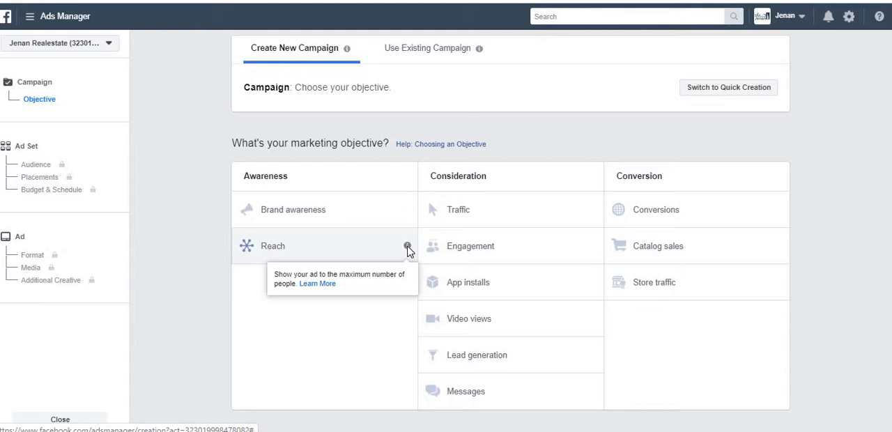
mouse_move(593, 212)
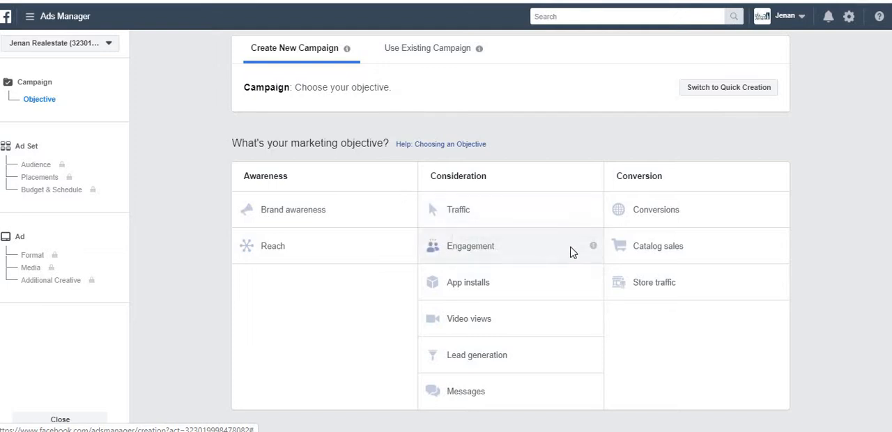
mouse_move(593, 248)
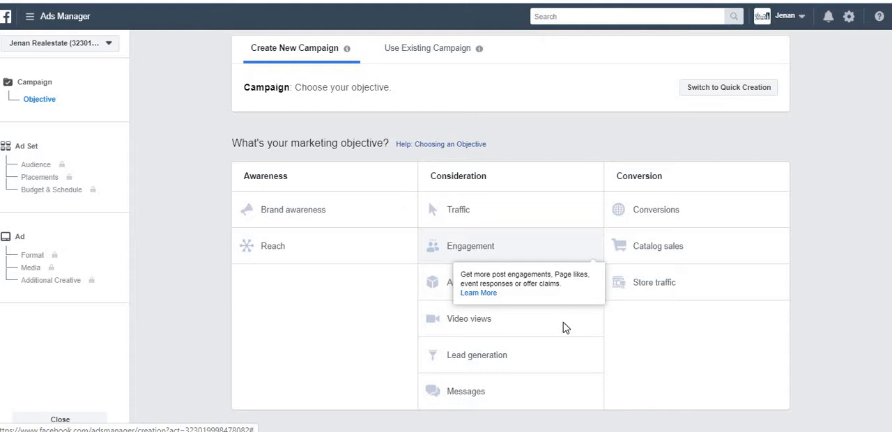
mouse_move(593, 287)
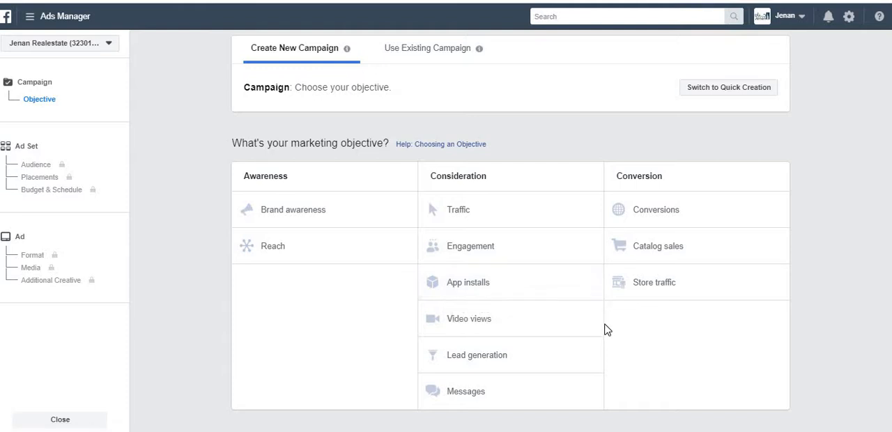
mouse_move(594, 320)
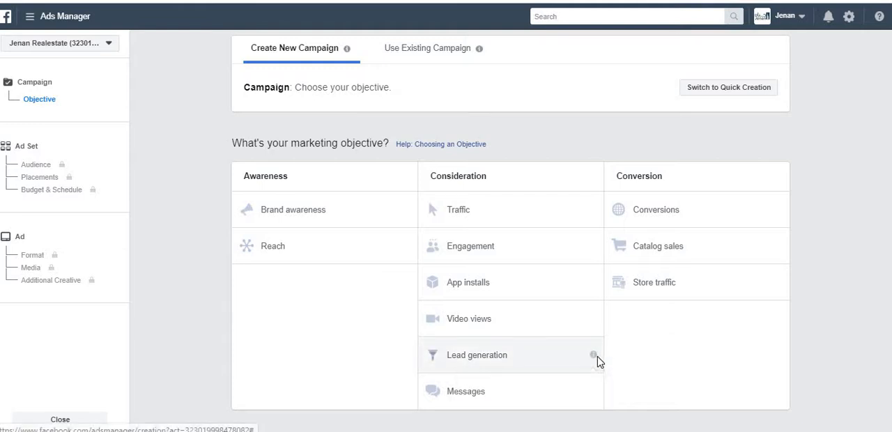
mouse_move(592, 395)
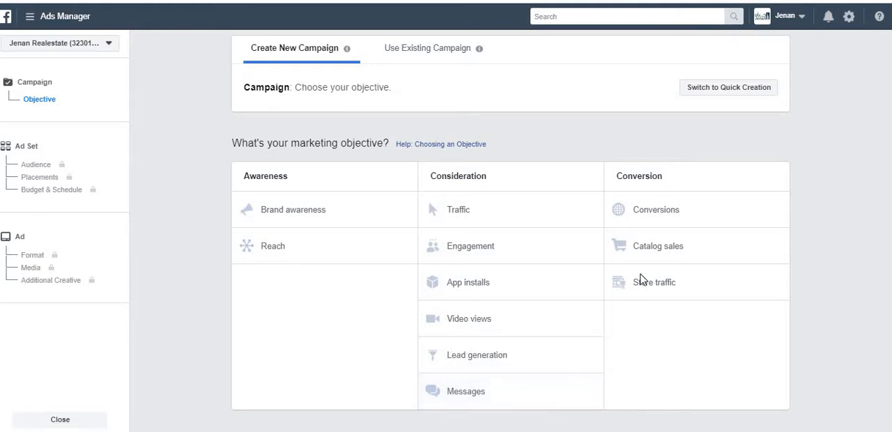
Read the descriptions of the individual Conversion objectives: Conversions, Catalog sales and Store traffic
mouse_move(782, 213)
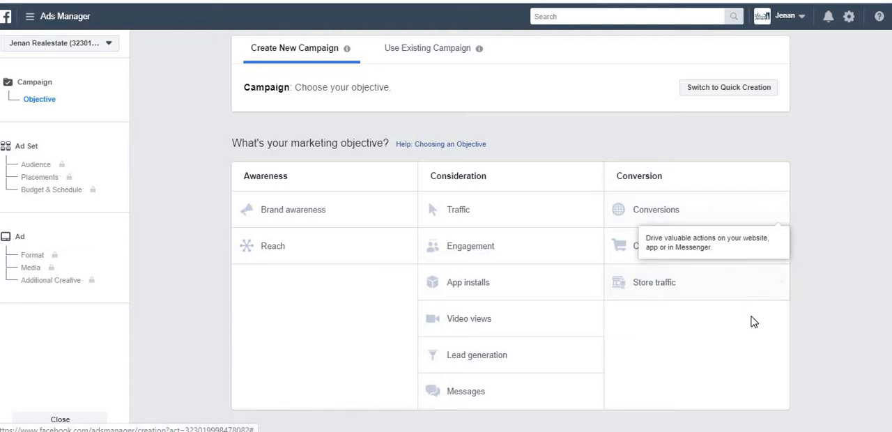
mouse_move(779, 248)
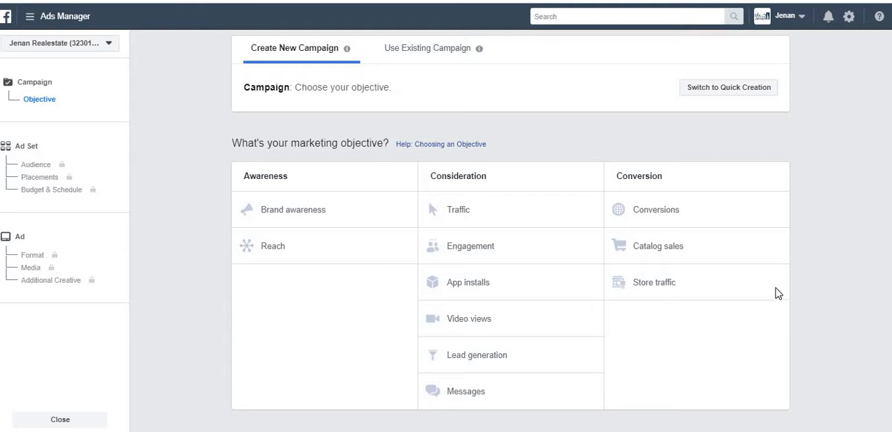
Choose the Brand awareness objective and name the campaign "Brand awareness - Test"
mouse_move(779, 283)
left_click(341, 223)
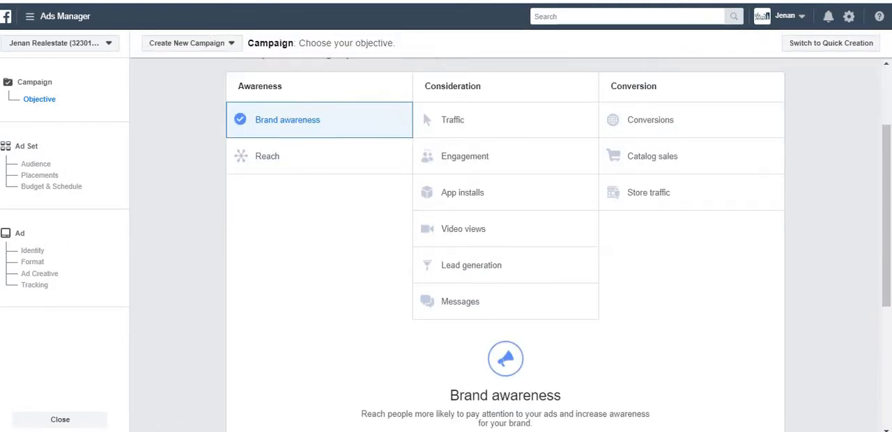
scroll(890, 330, "down", 3)
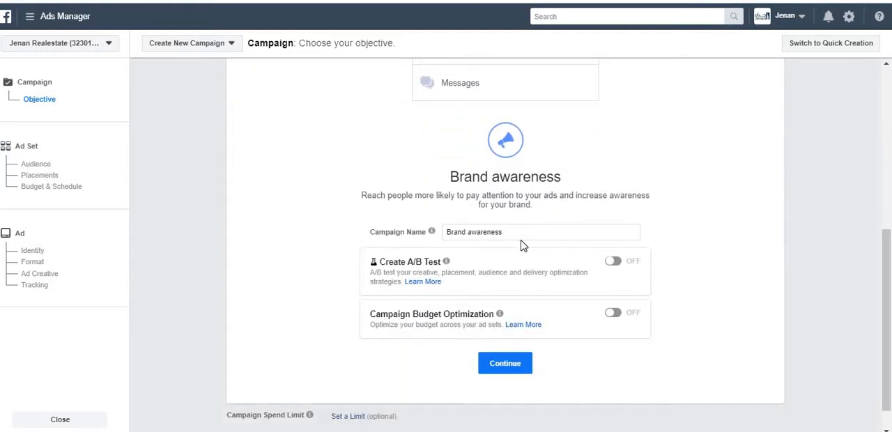
left_click(521, 239)
type("- Test")
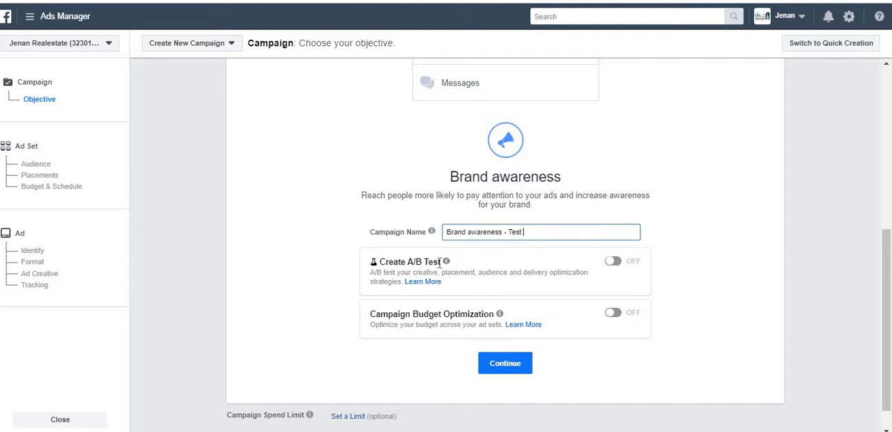
Turn on the campaign's A/B test to look through the variables it can test, and turn it back off
mouse_move(445, 266)
left_click(614, 262)
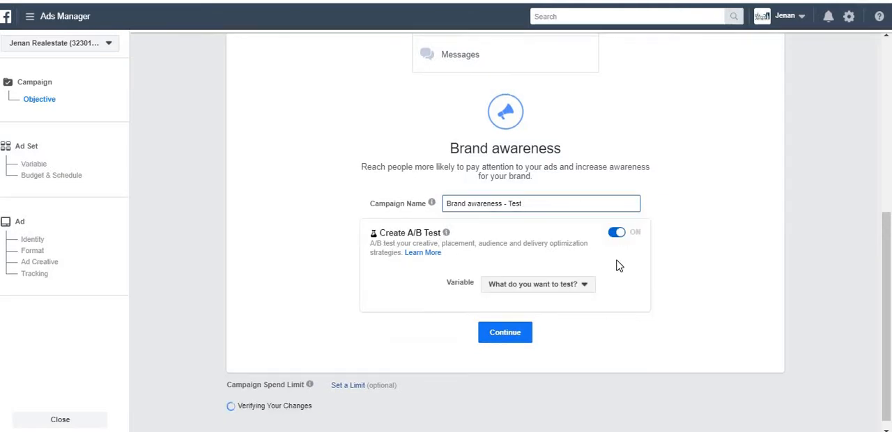
left_click(568, 290)
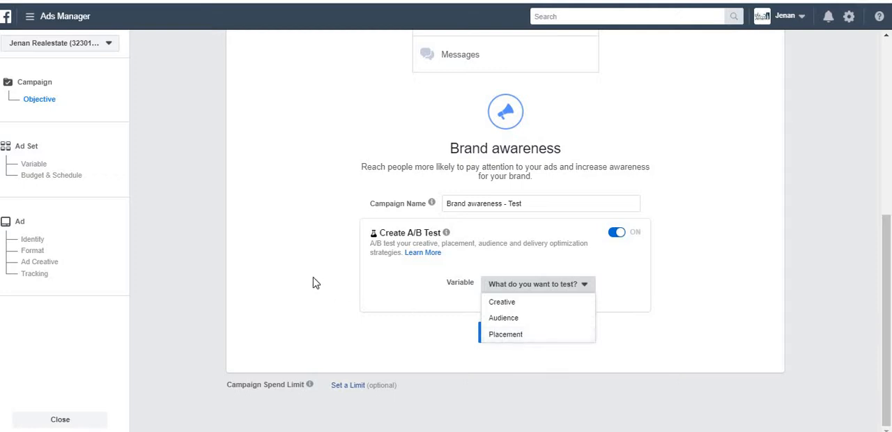
left_click(340, 279)
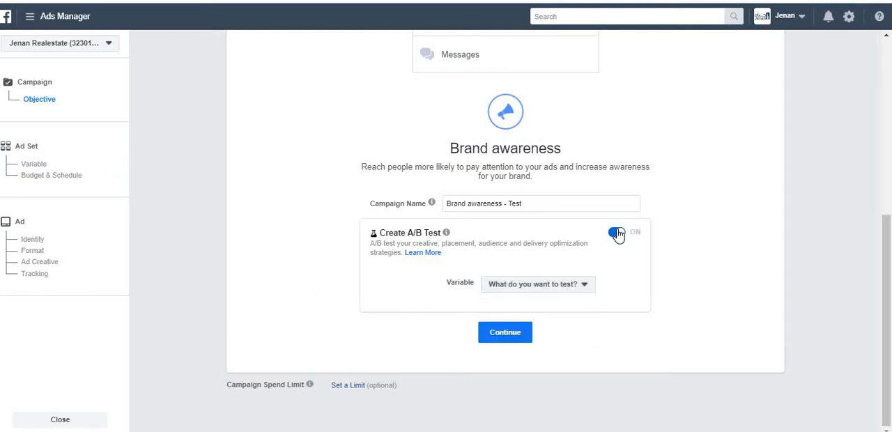
left_click(617, 234)
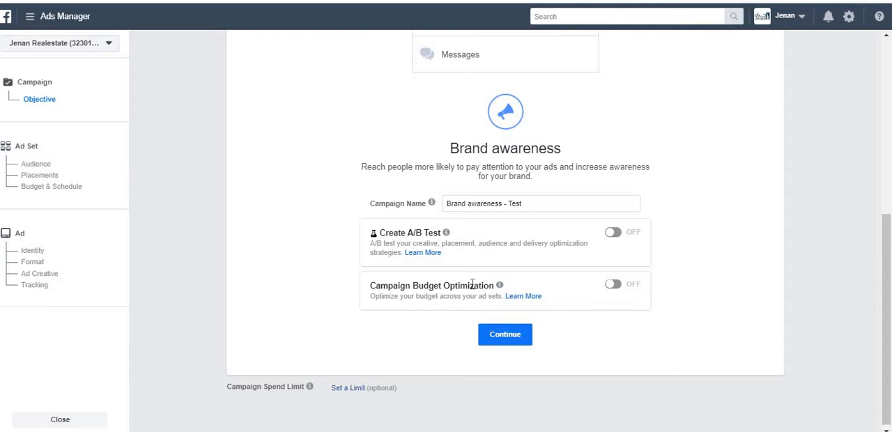
Switch to the Word notes and add the lines "1 campaign", "Ad set 1", "Ad set 2" and "Ad set 3" below the existing text
mouse_move(500, 288)
key("alt+Tab")
left_click(342, 284)
type("1")
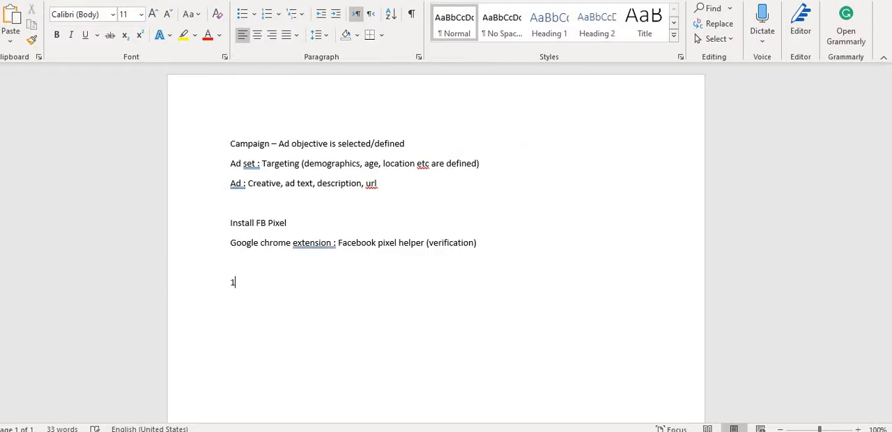
type(" campaign")
key("Return")
type("Ad set 1")
key("Return")
type("Ad set 2")
key("Return")
type("Ad set ")
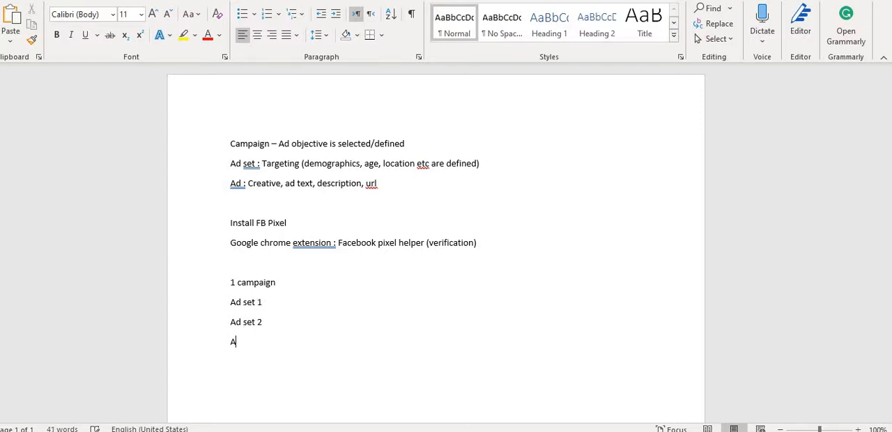
type("3")
Append a budget of ": $60/-" to the "1 campaign" line
key("Up")
key("Up")
key("Up")
key("Up")
key("End")
type(": $50/-")
key("Left")
key("Left")
key("Left")
key("BackSpace")
type("6")
Append ": 20" to each of the three ad set lines
key("Down")
type(": 20")
key("Down")
type(": 20")
key("Down")
type(": 20")
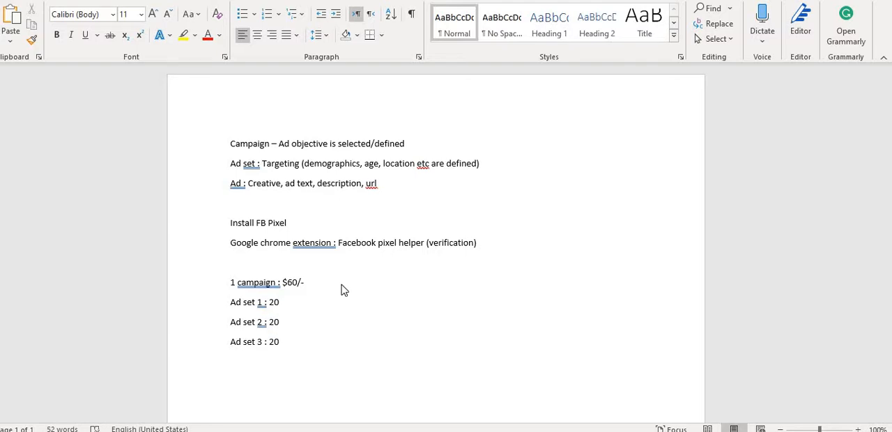
Switch to Ads Manager, read the Campaign Budget Optimization description, and continue to the ad set settings with that option off
key("alt+Tab")
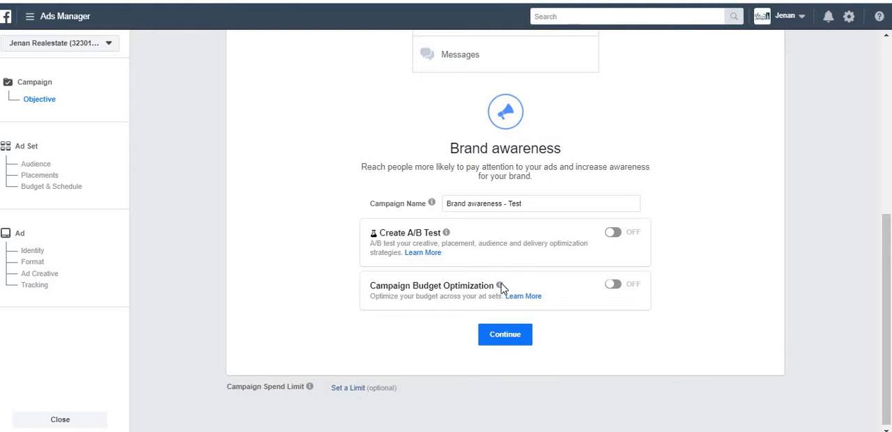
mouse_move(499, 285)
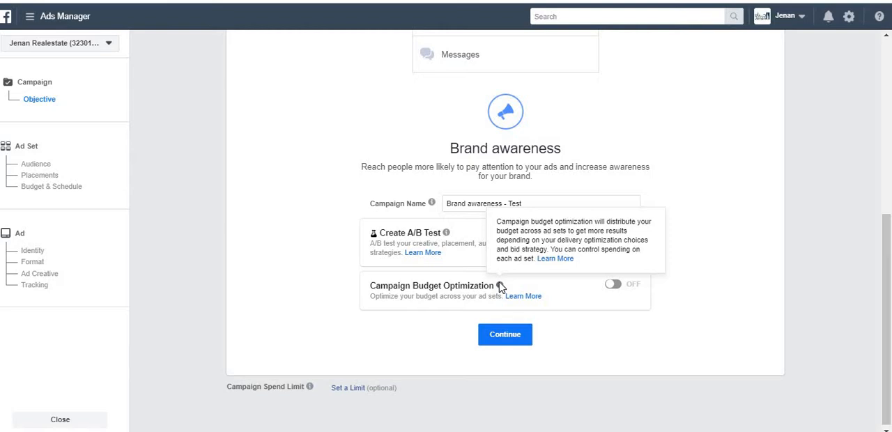
key("alt+Tab")
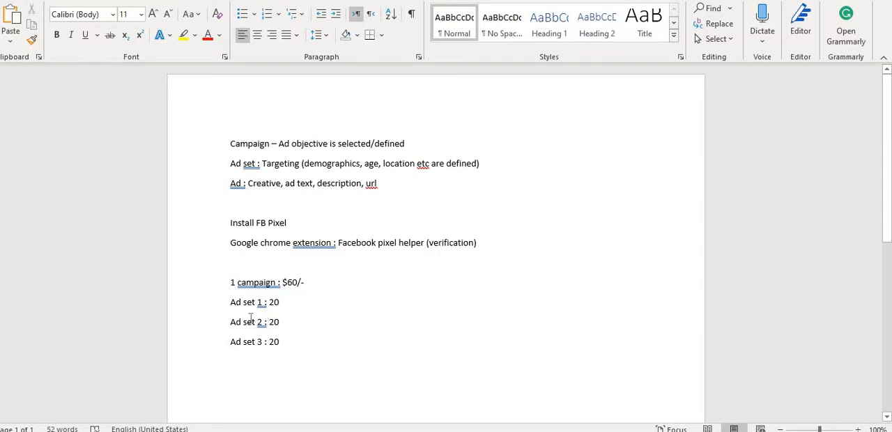
key("alt+Tab")
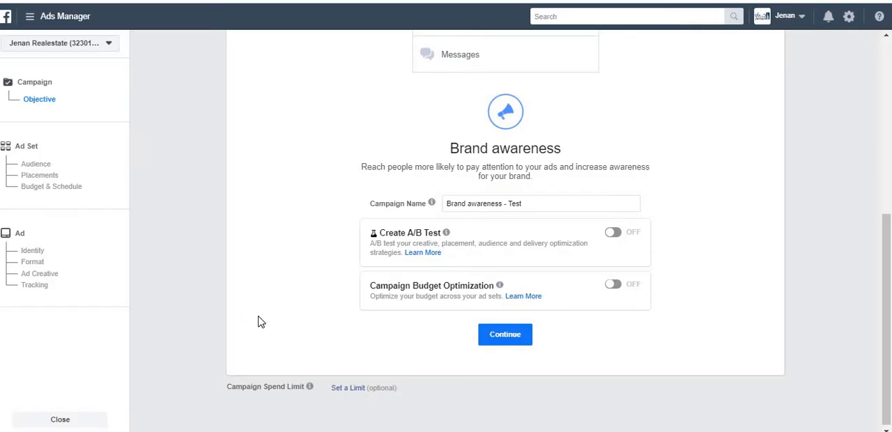
mouse_move(500, 288)
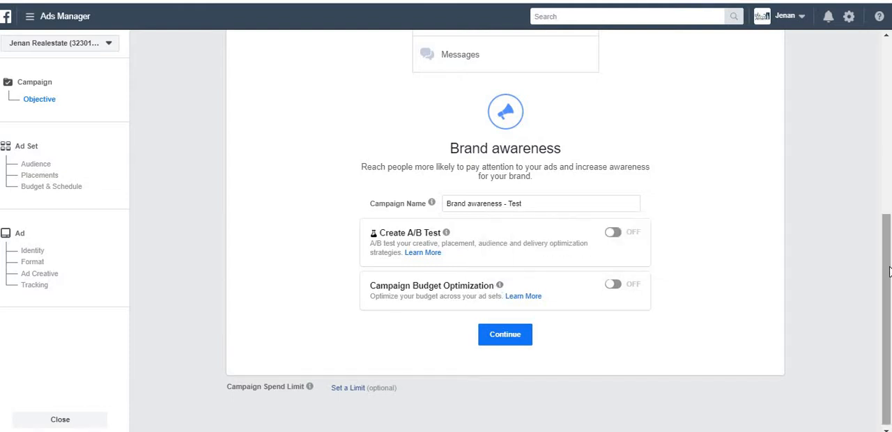
left_click(522, 336)
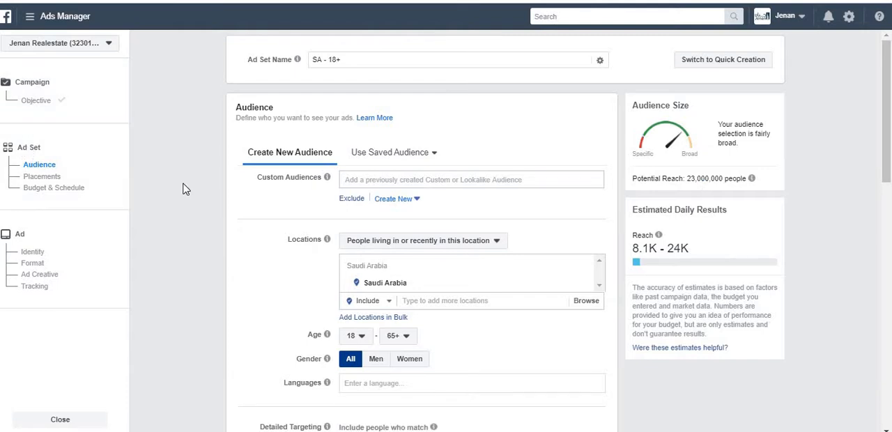
Open the Audiences tool in a separate browser tab and look over the list of existing audiences
left_click(396, 180)
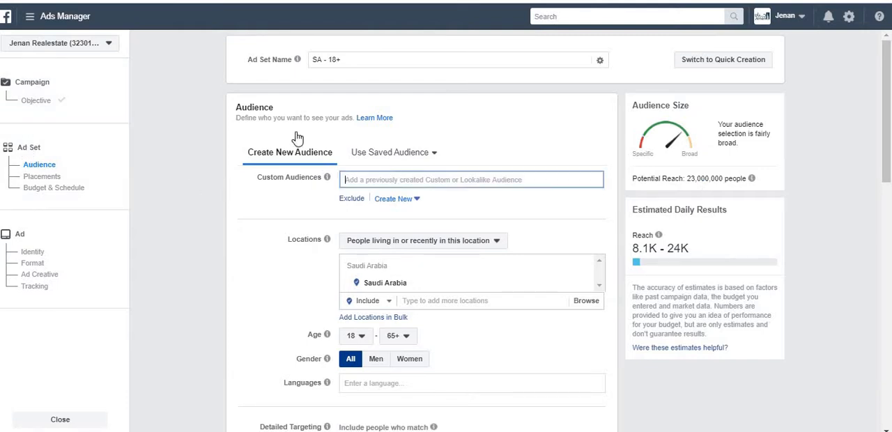
left_click(30, 17)
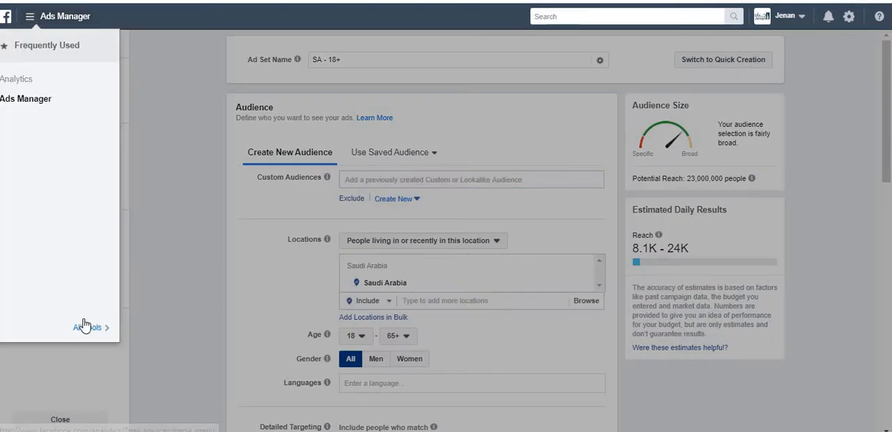
mouse_move(87, 326)
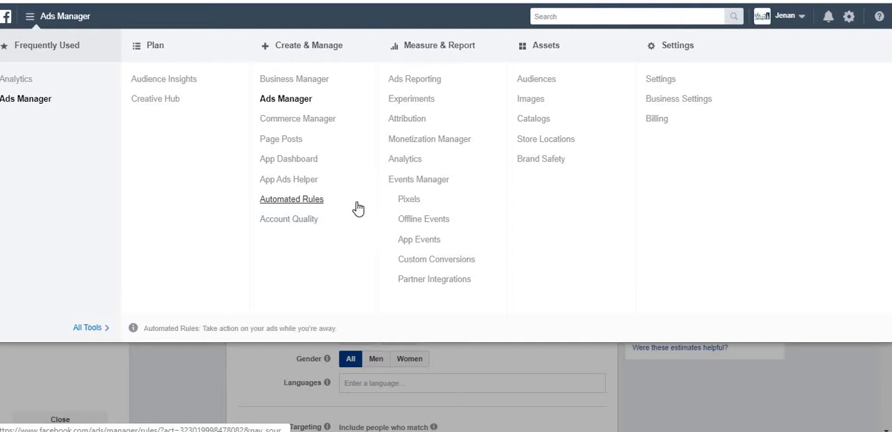
right_click(536, 85)
left_click(537, 89)
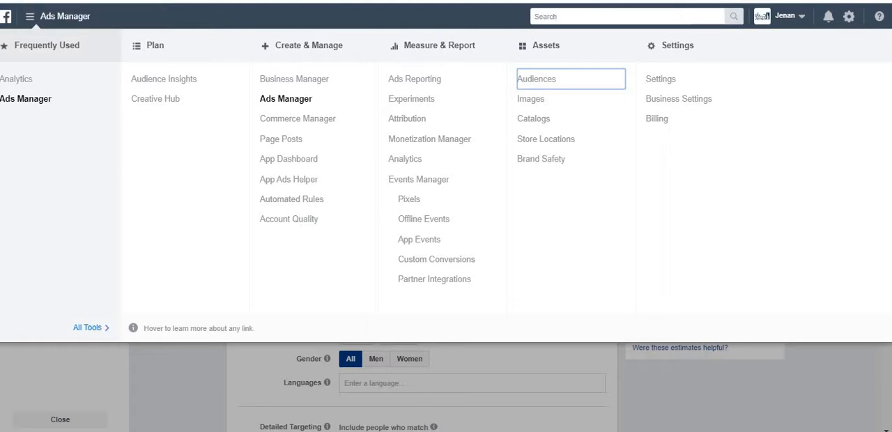
key("ctrl+Tab")
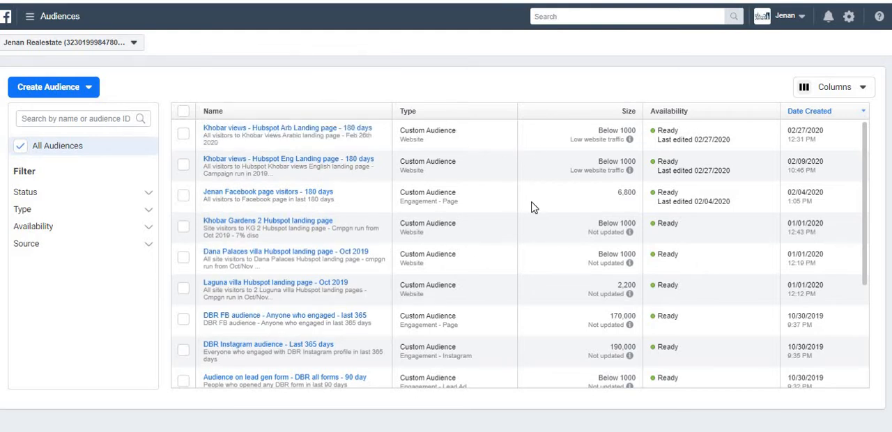
mouse_move(629, 139)
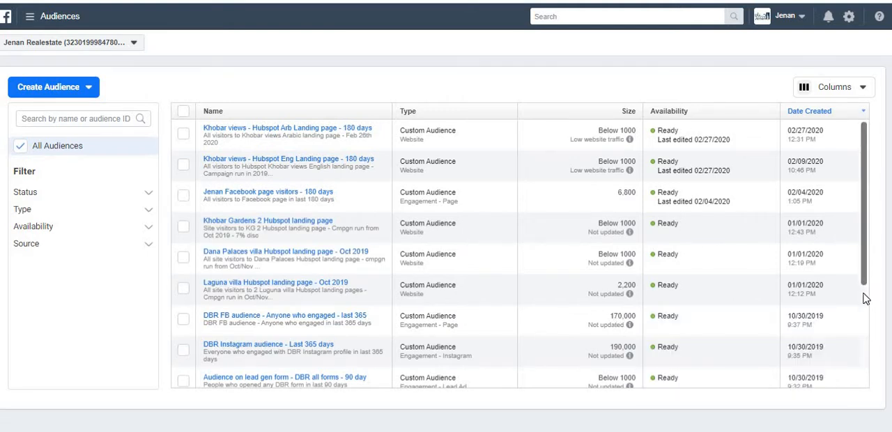
left_click_drag(864, 292, 863, 349)
Switch to the Word notes, add the line "3 types of audiences :" below the ad sets, and start a numbered list
key("alt+Tab")
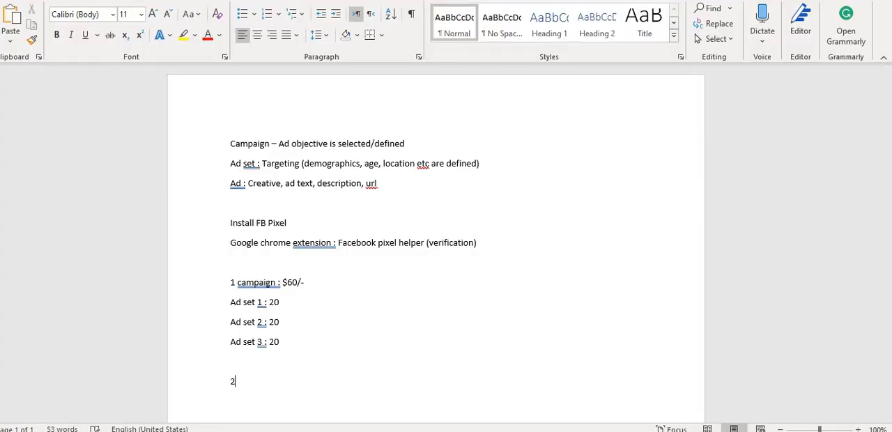
type("ypes of audiences :")
key("Return")
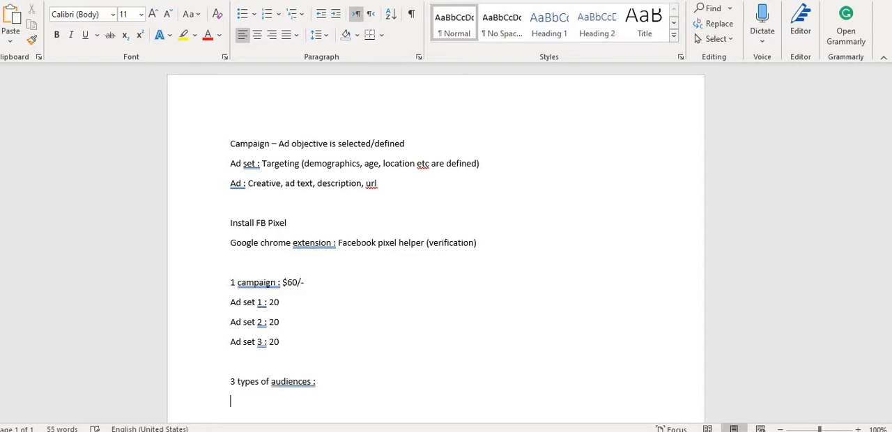
type("1)")
Check the audience types that can be created in Ads Manager and list them in Word as "Custom audience", "Lookalike audience" and "Saved audience"
key("alt+Tab")
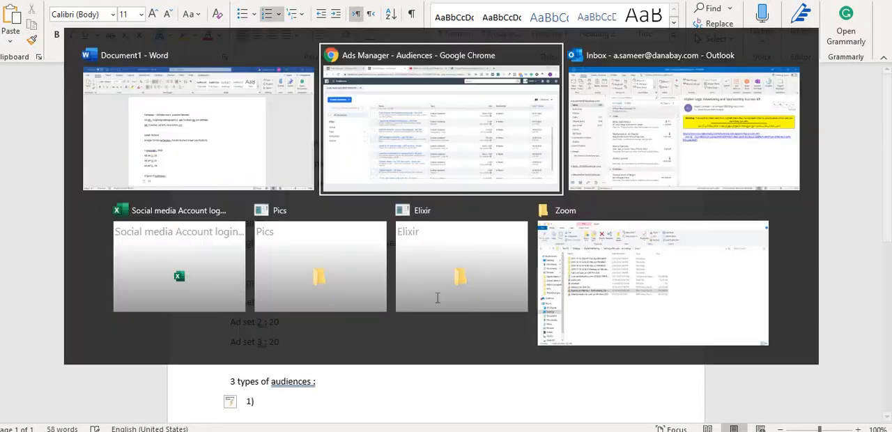
left_click(44, 88)
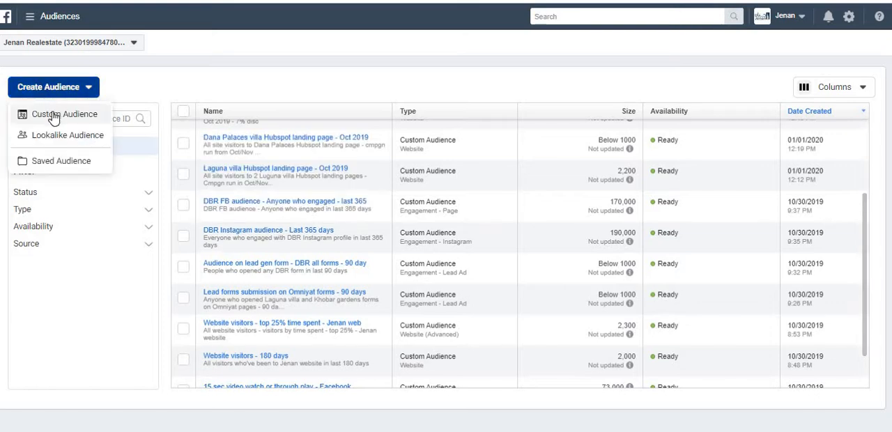
key("alt+Tab")
type("Cus")
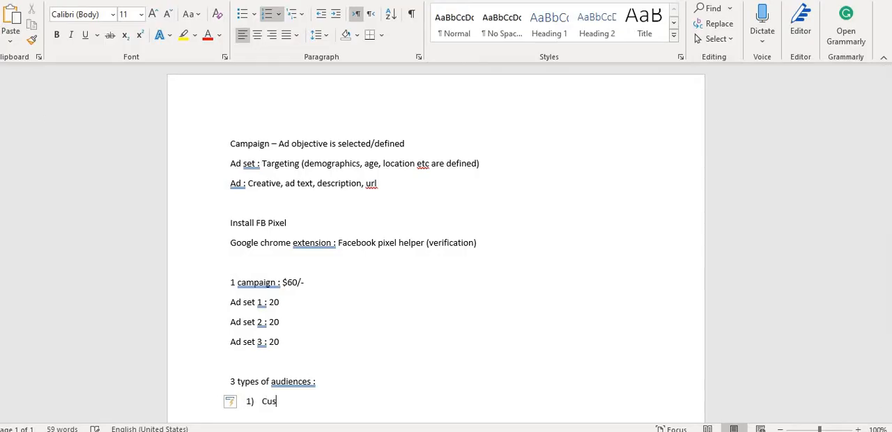
type("tom audience")
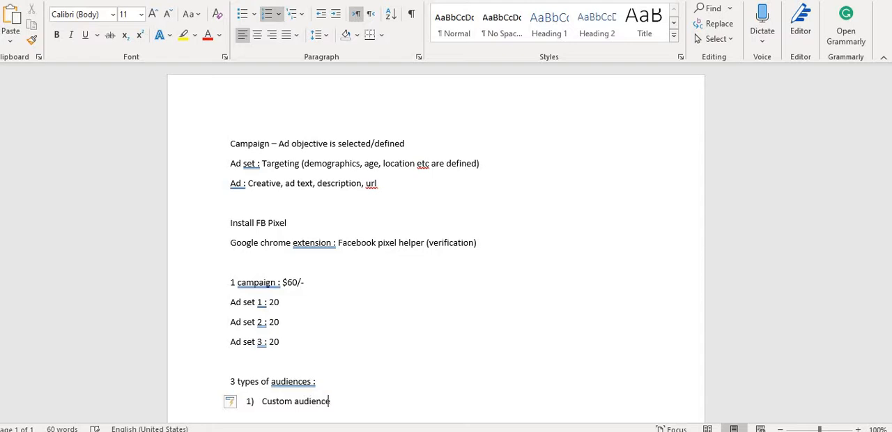
key("Return")
type("Lookalik")
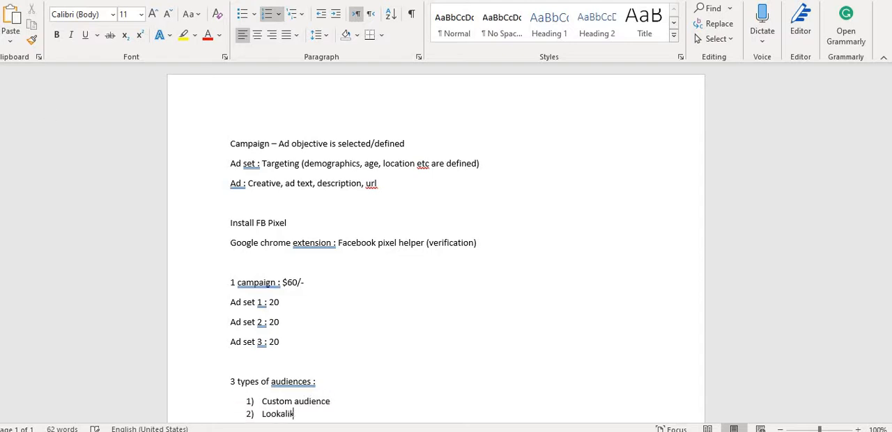
type("e audience")
key("Return")
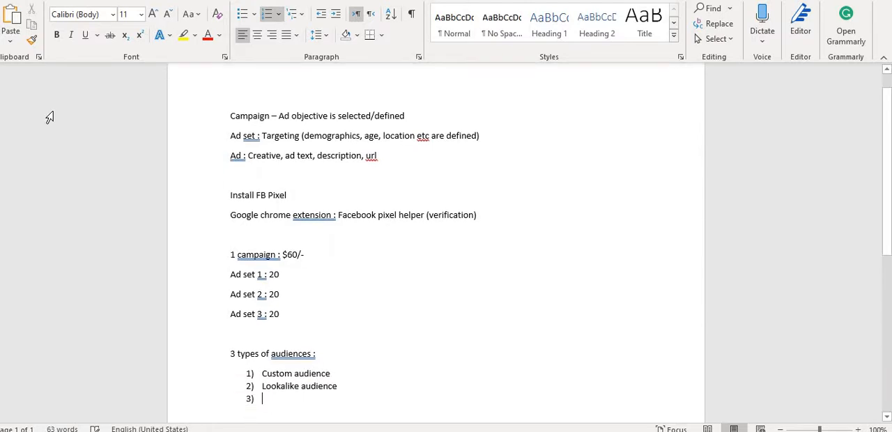
type("Saved audience")
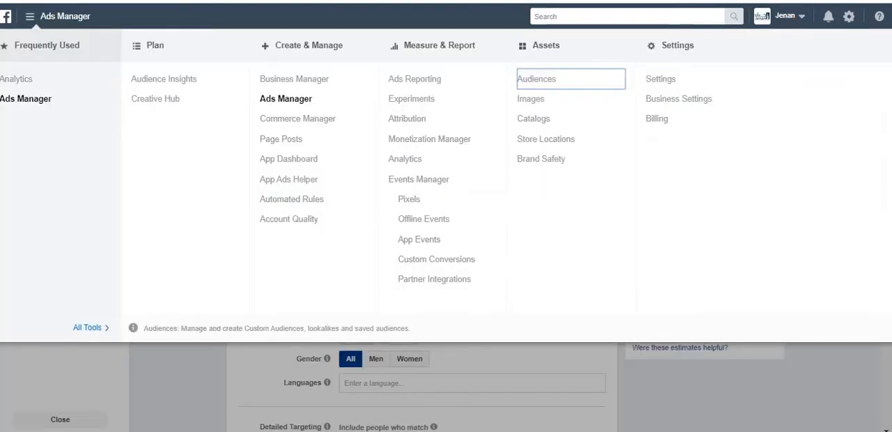
Close the tools overview and remove Saudi Arabia from the ad set's audience locations
left_click(164, 362)
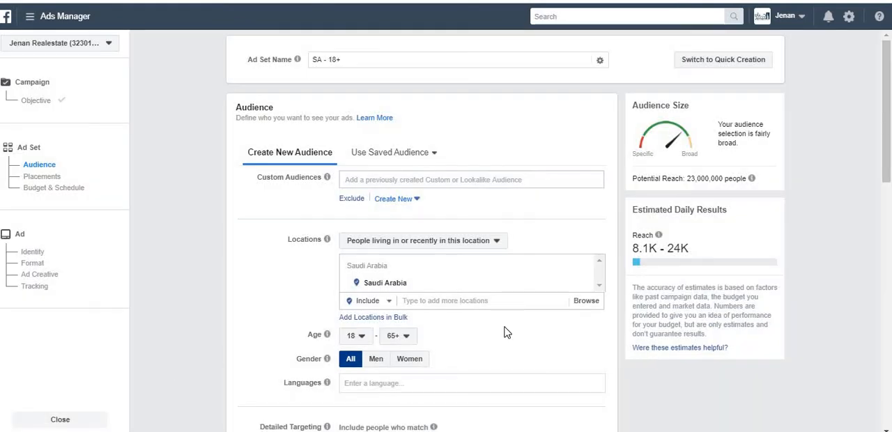
mouse_move(579, 285)
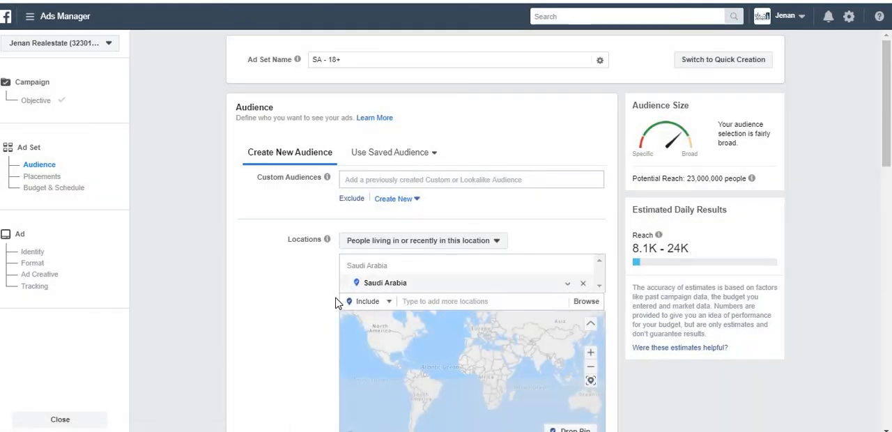
left_click(581, 286)
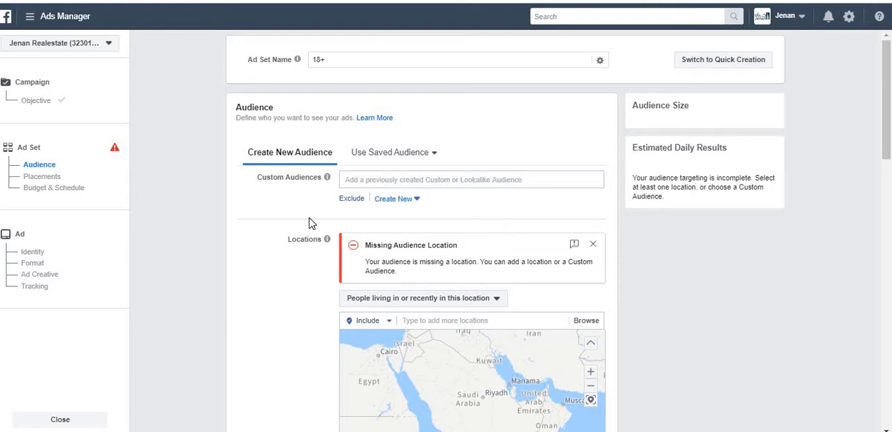
Rename the ad set as "Test"
left_click(348, 58)
left_click(264, 59)
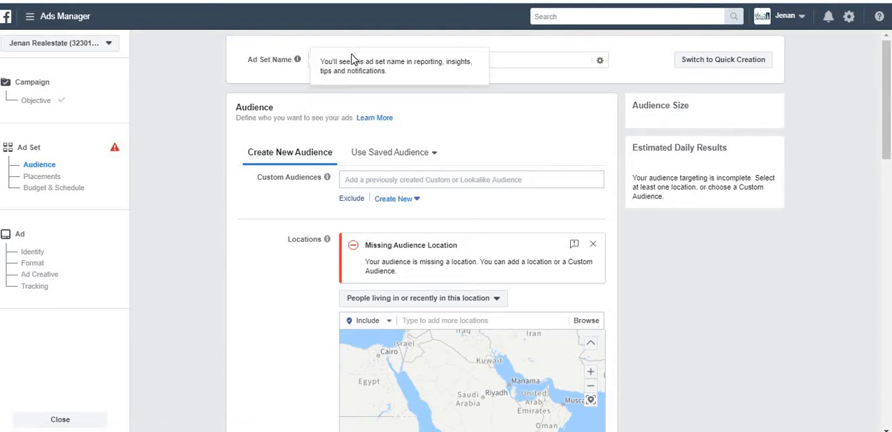
left_click(512, 59)
key("ctrl+a")
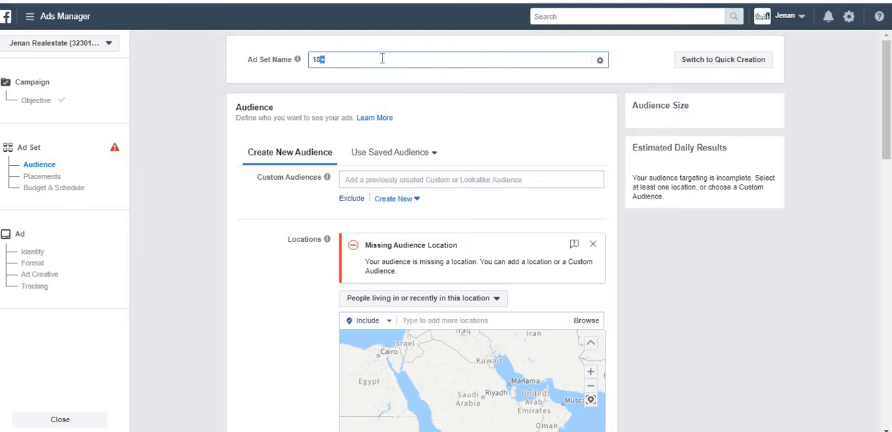
key("BackSpace")
type("Test")
key("Tab")
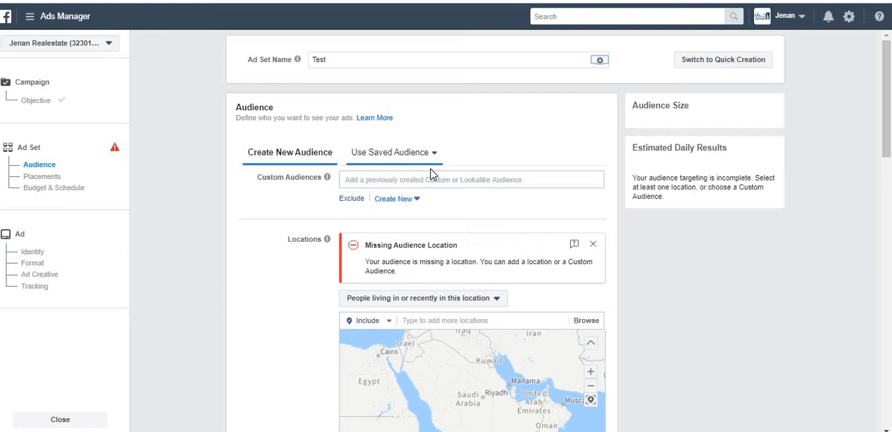
Look through the existing lookalike, custom and saved audiences available for the ad set
left_click(380, 180)
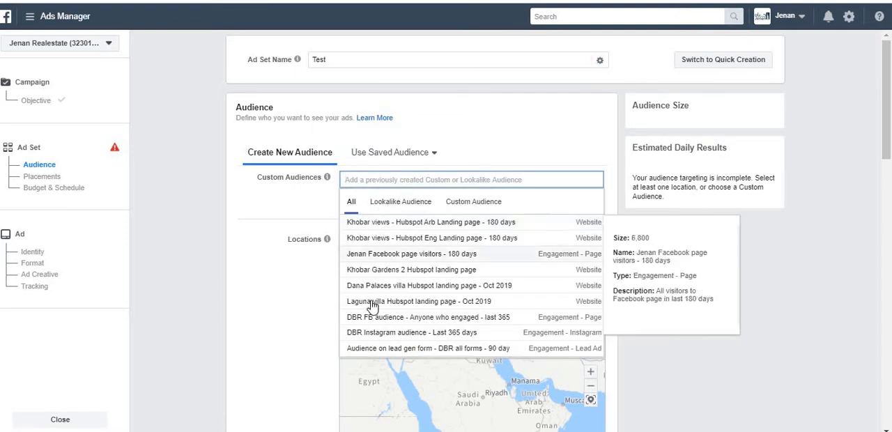
left_click(407, 206)
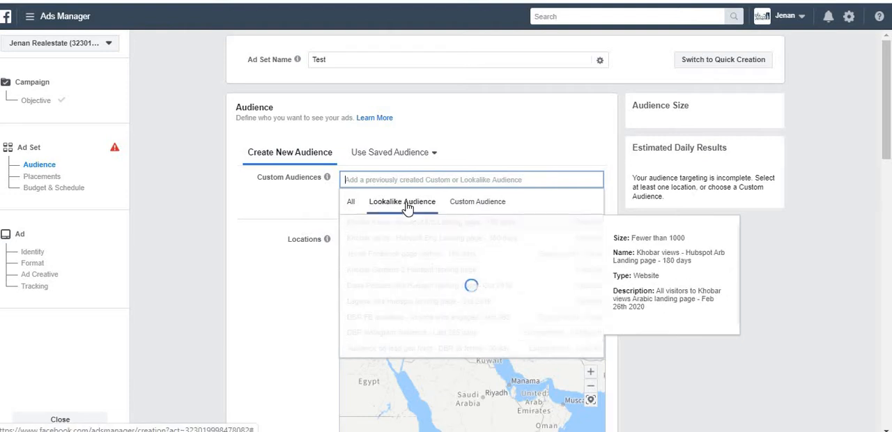
left_click(478, 209)
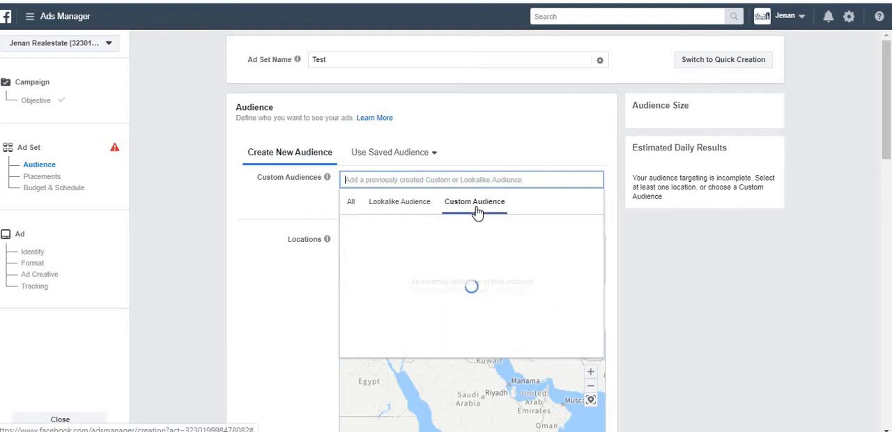
left_click(392, 152)
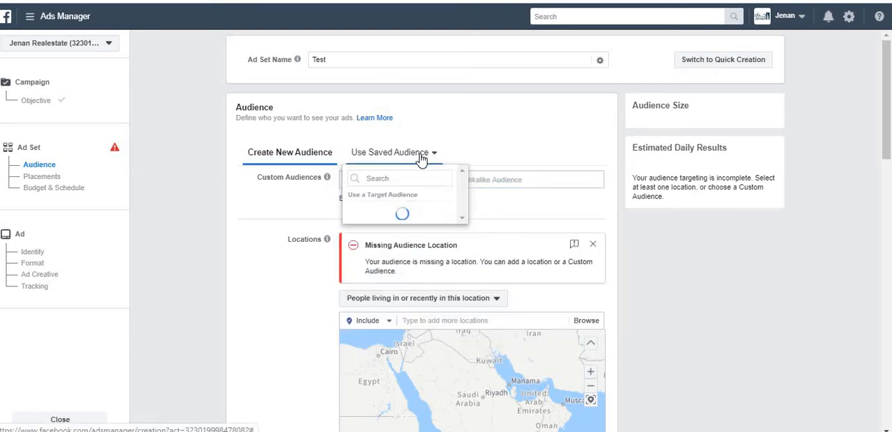
left_click(243, 213)
Add the custom audience "Jenan Facebook page visitors - 180 days" to the ad set's targeting
left_click(377, 179)
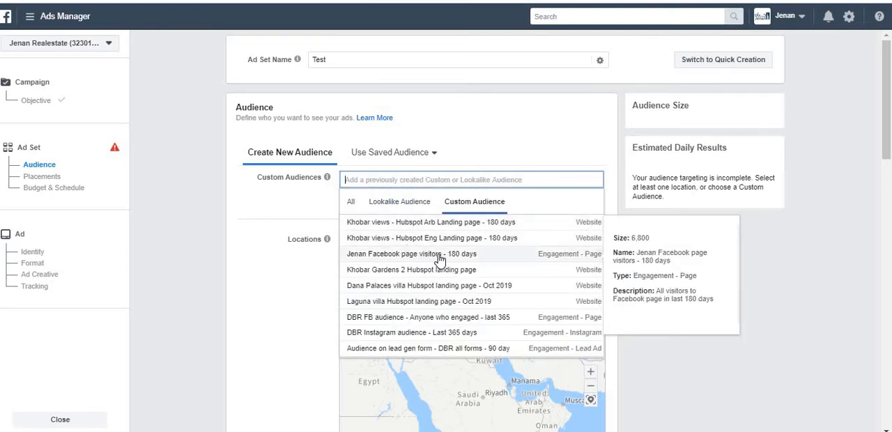
left_click(439, 255)
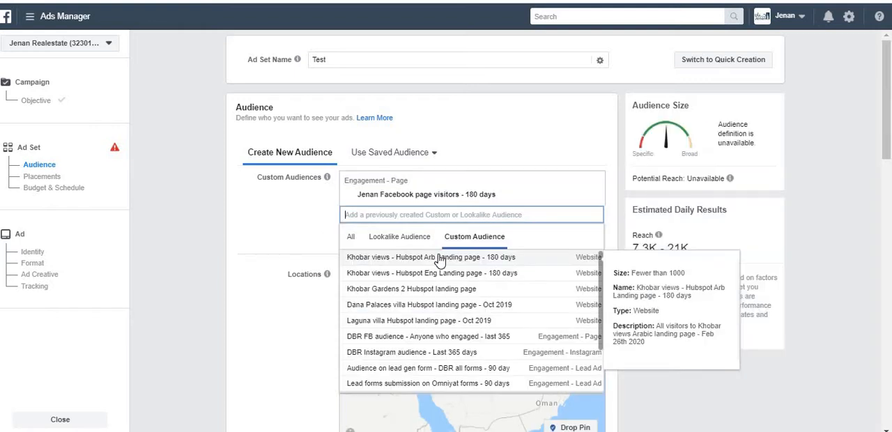
left_click(823, 237)
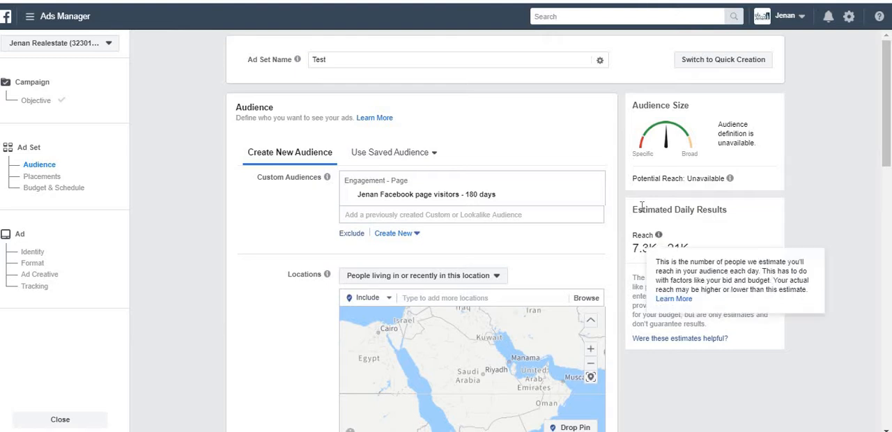
Read the explanation of the estimated daily reach and check which audience types can be created from the ad set
mouse_move(658, 236)
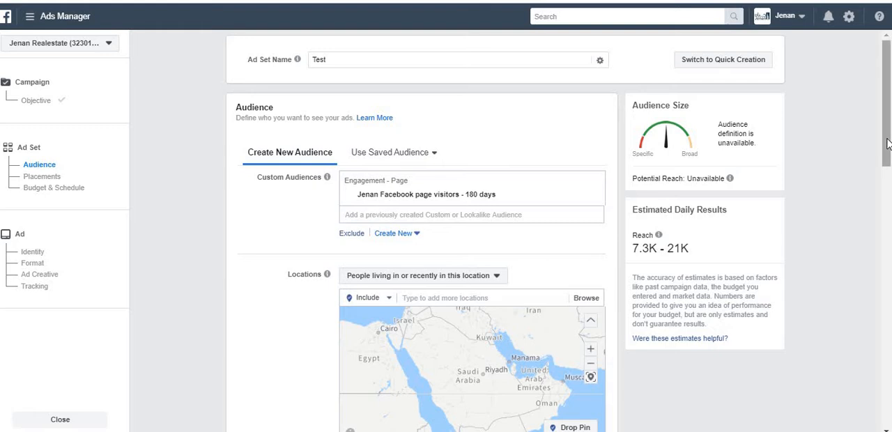
left_click_drag(887, 150, 888, 171)
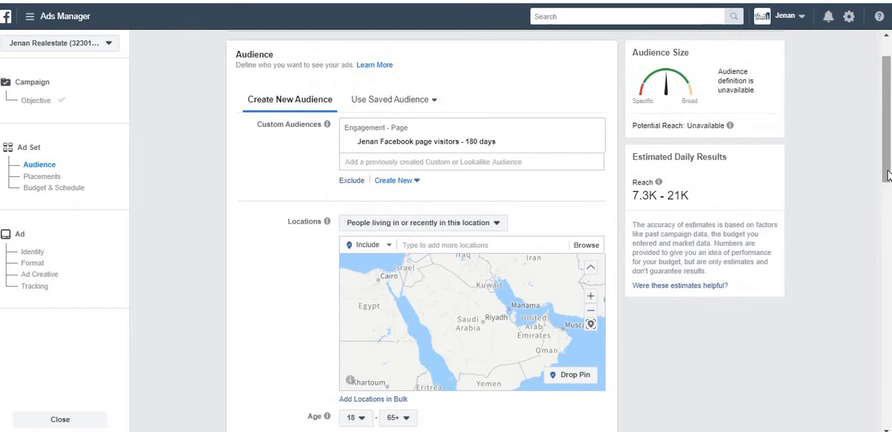
scroll(845, 156, "down", 1)
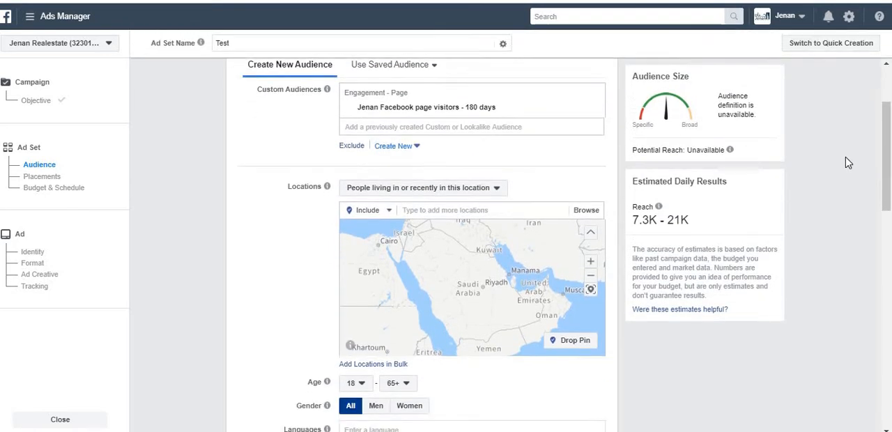
left_click(409, 150)
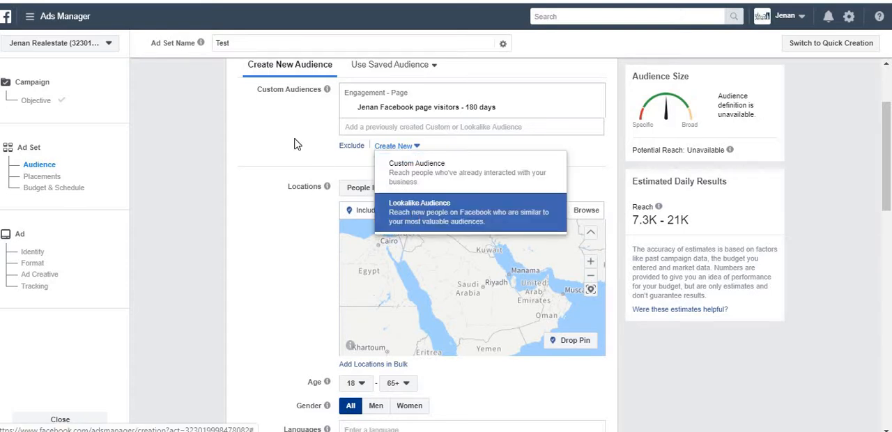
left_click(319, 145)
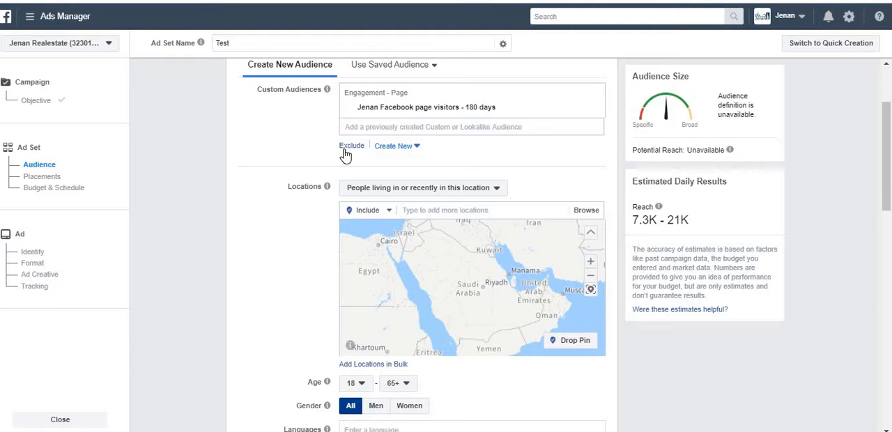
Exclude the website audience "Laguna villa Hubspot landing page - Oct 2019" from the ad set's targeting
left_click(344, 152)
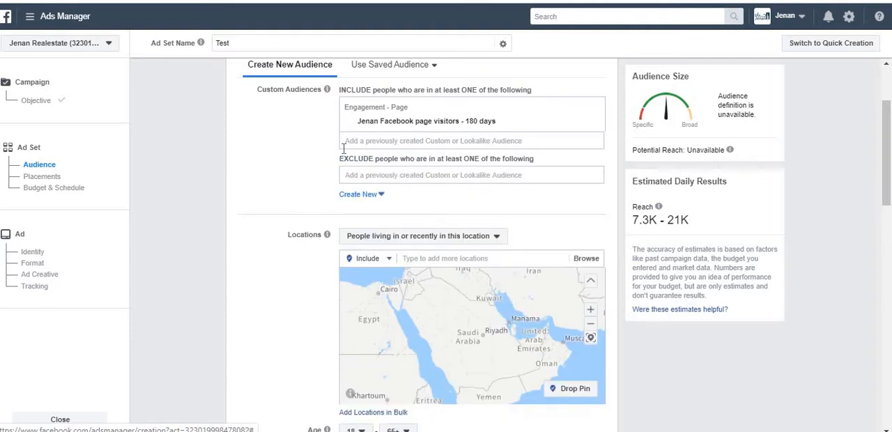
left_click(437, 177)
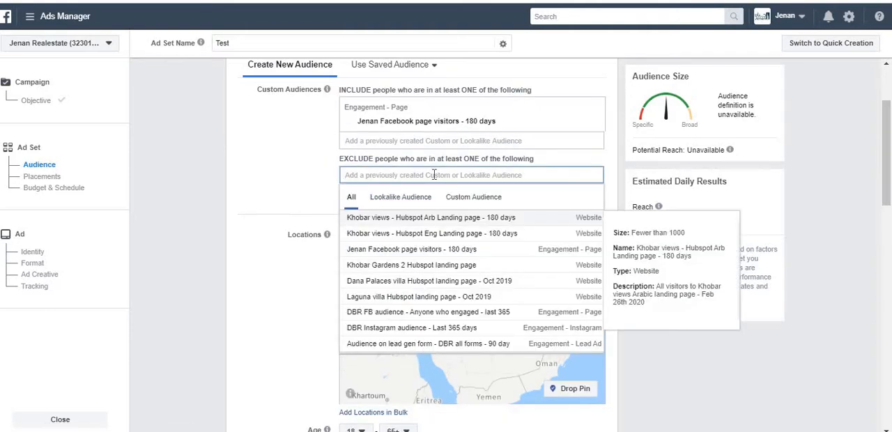
left_click(407, 296)
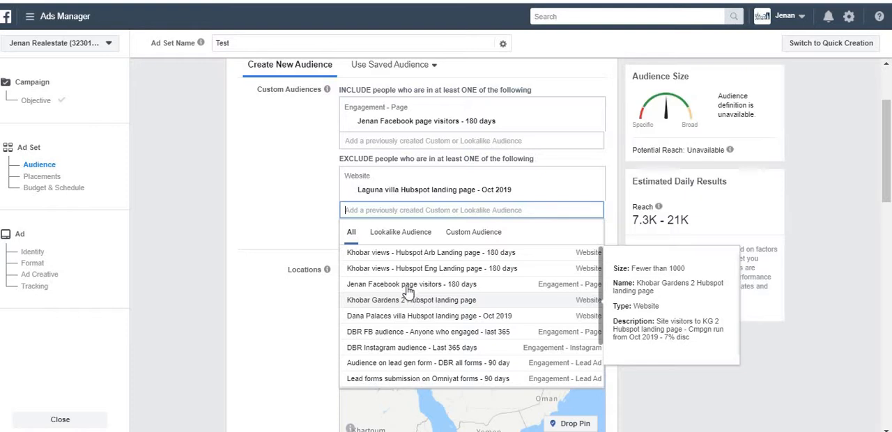
left_click(310, 223)
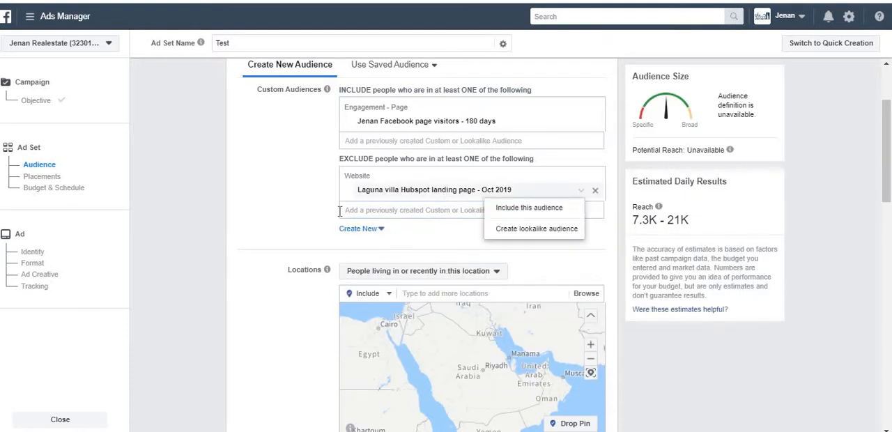
Add the city of New York, New York, United States as an included audience location
scroll(319, 218, "down", 1)
scroll(319, 216, "down", 1)
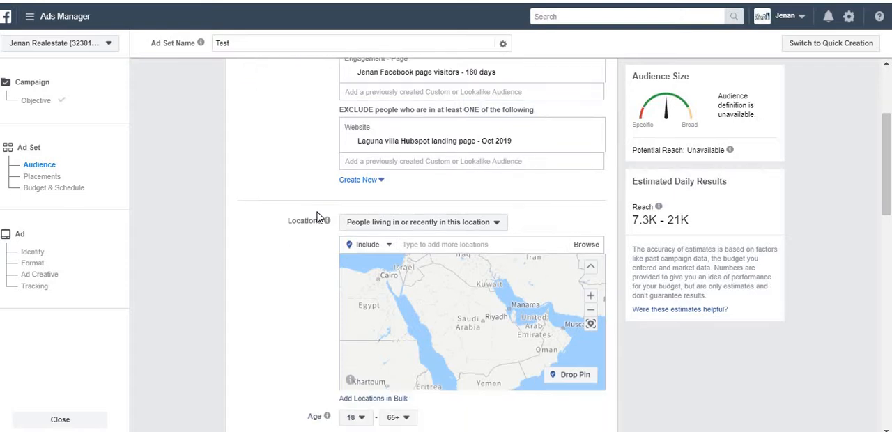
left_click(468, 210)
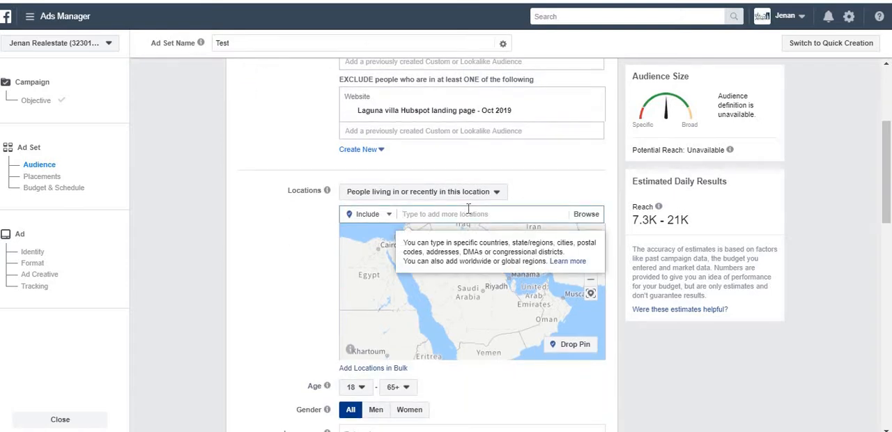
type("new york")
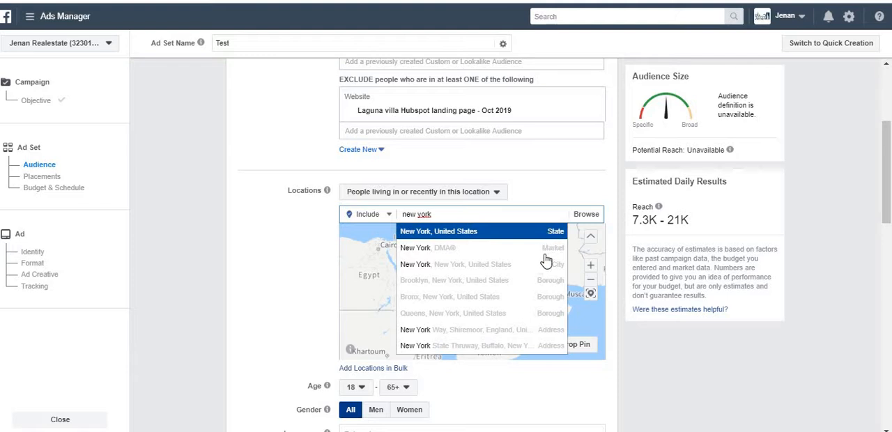
left_click(499, 271)
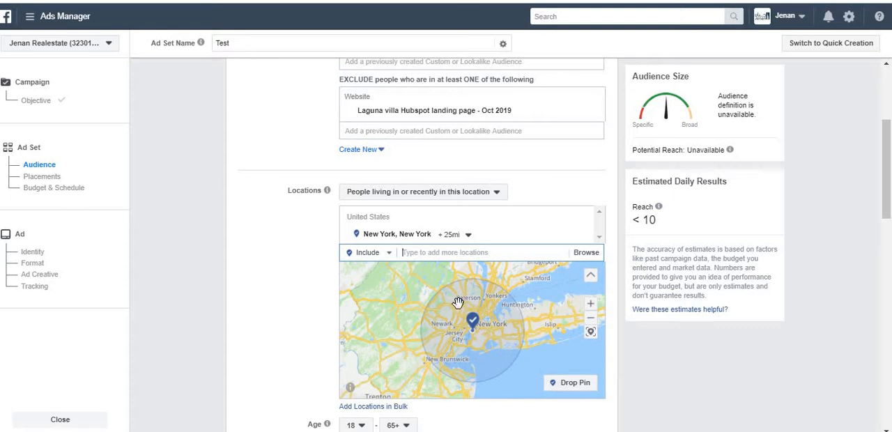
Exclude the city of Paterson, New Jersey from the audience locations and set the location mode back to Include
left_click(381, 255)
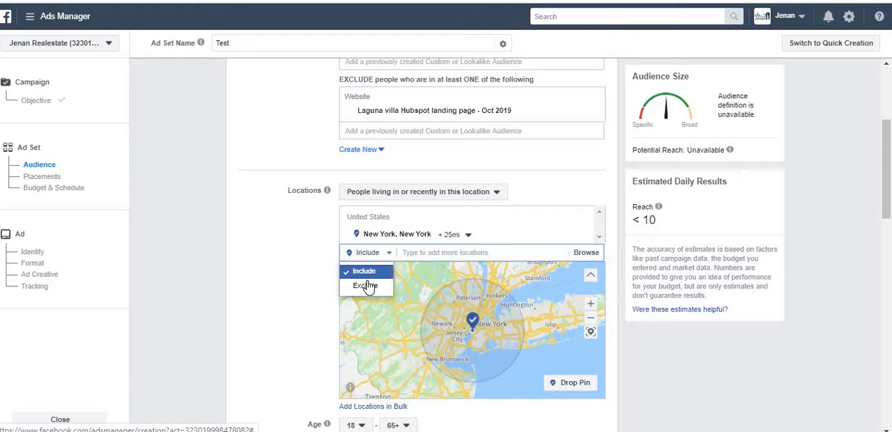
left_click(365, 285)
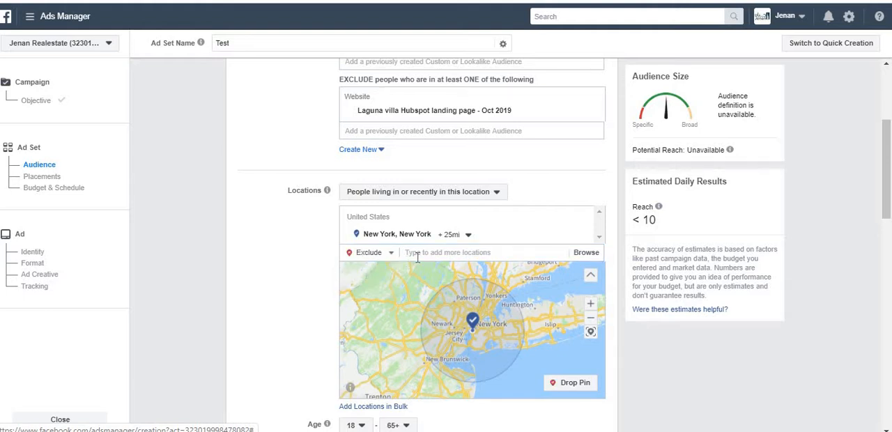
type("paterson, n")
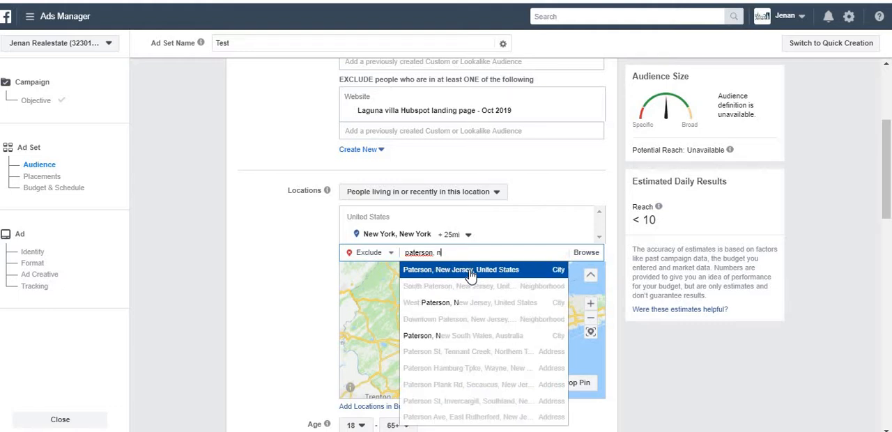
left_click(469, 273)
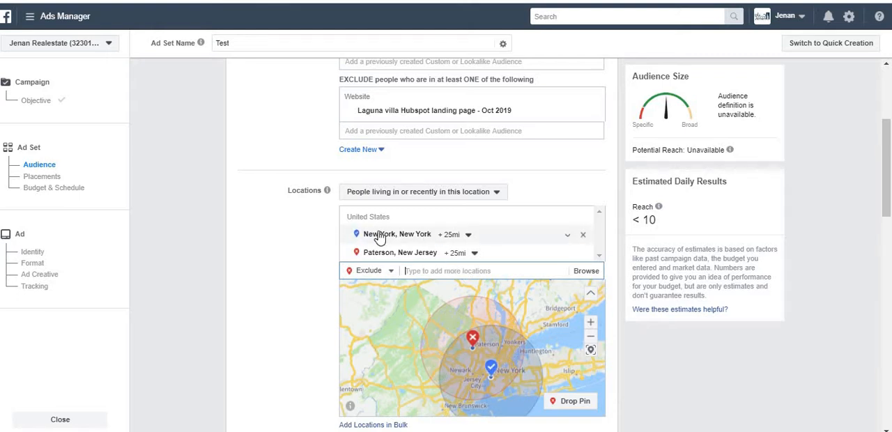
left_click(385, 271)
left_click(365, 290)
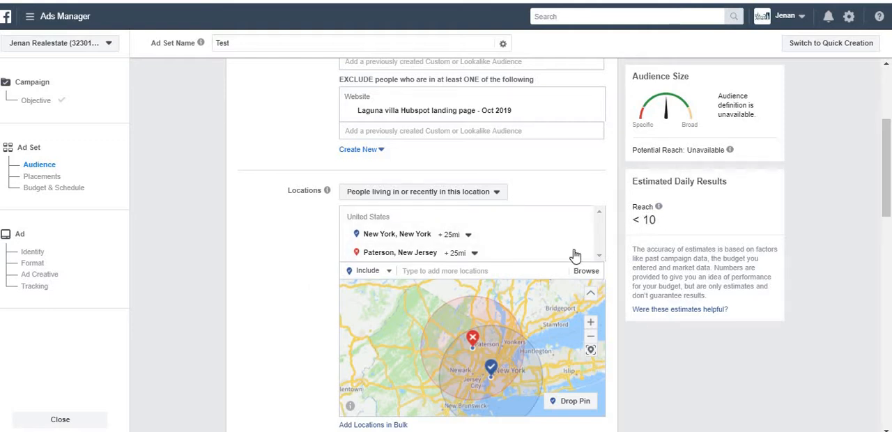
Remove the excluded Paterson, New Jersey location and the excluded Laguna villa landing page audience
mouse_move(582, 255)
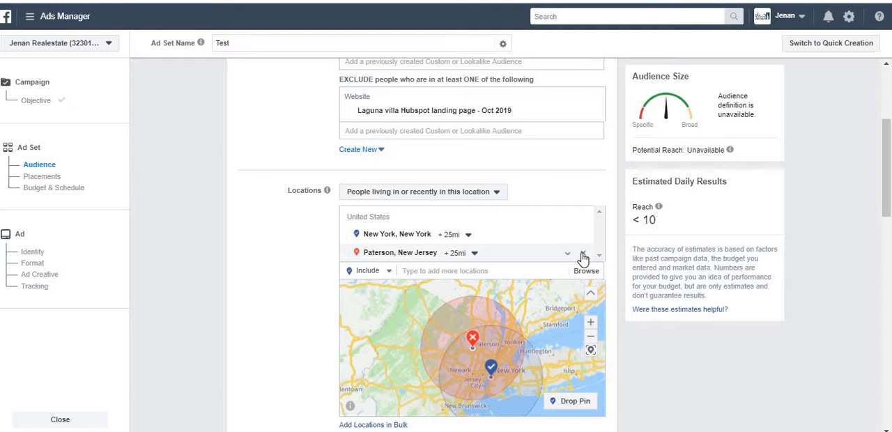
left_click(583, 256)
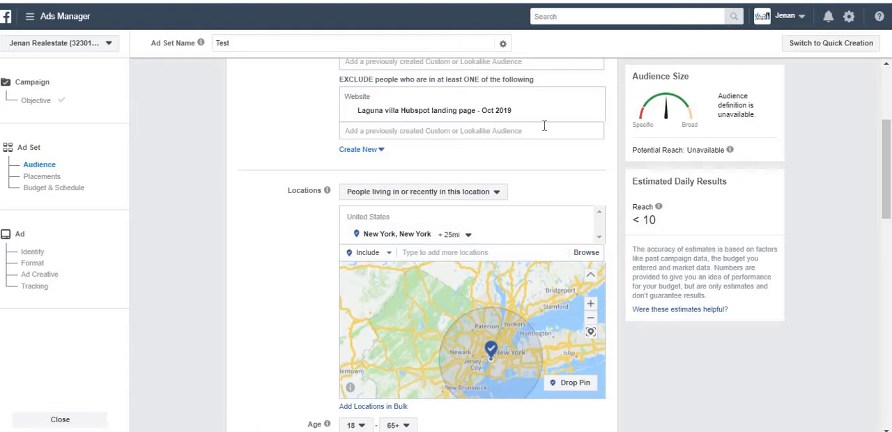
left_click(594, 111)
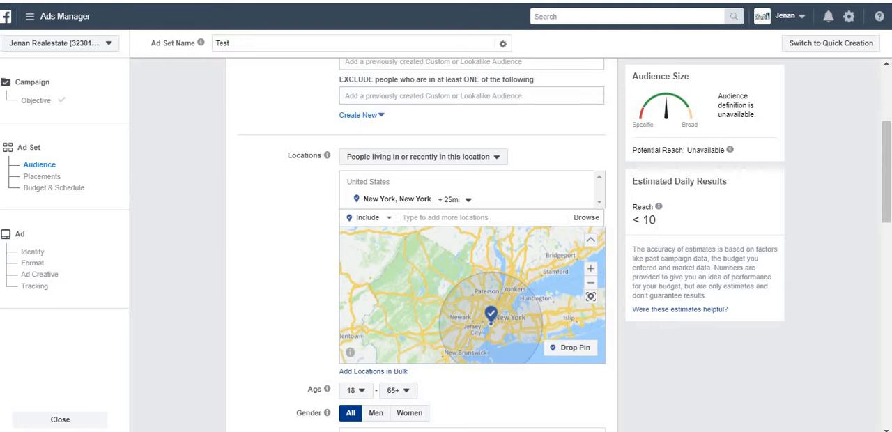
scroll(885, 137, "up", 1)
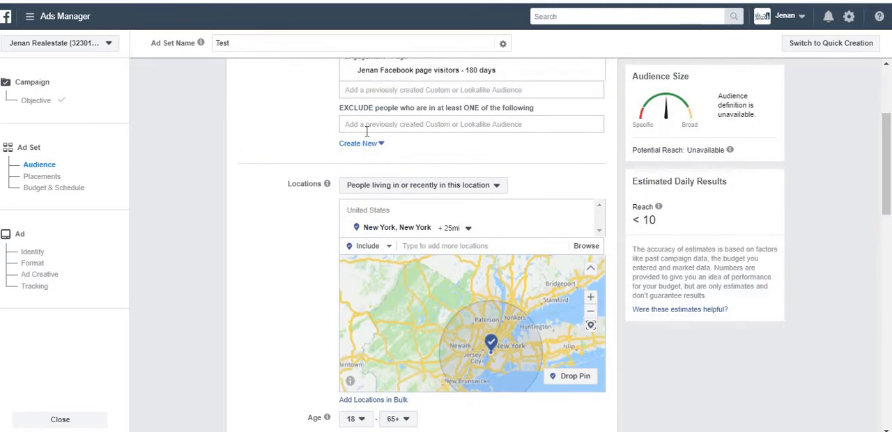
Remove the included "Jenan Facebook page visitors - 180 days" audience and include the city of Paterson, New Jersey, United States as a location
left_click(597, 73)
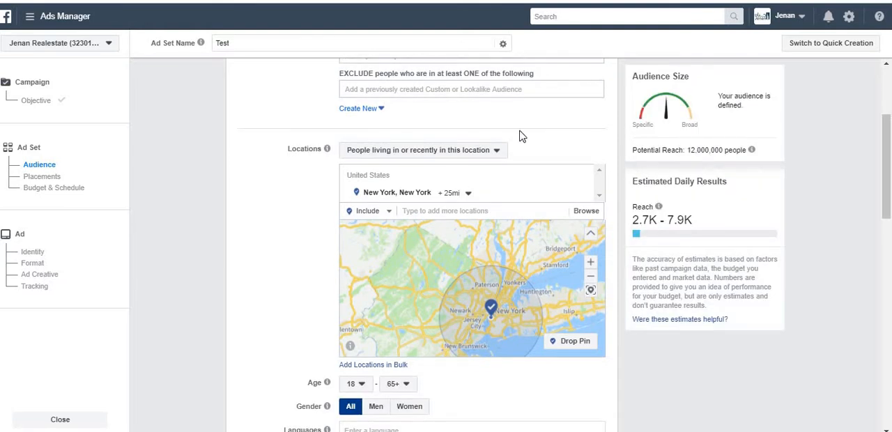
left_click(476, 210)
type("paterson")
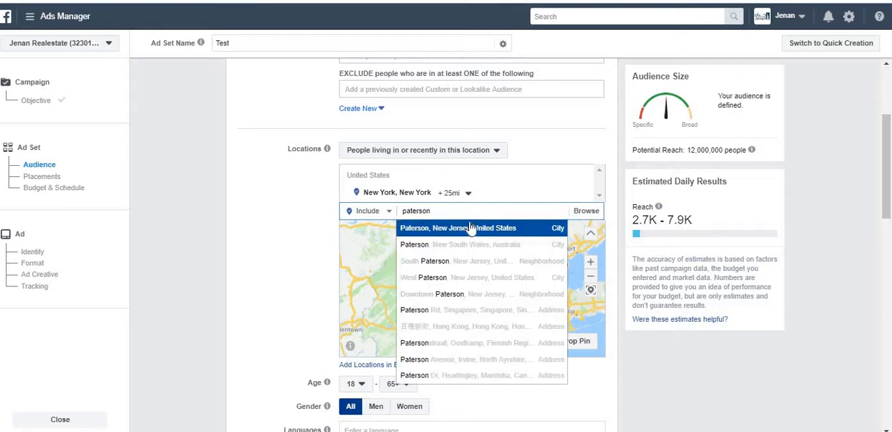
left_click(466, 228)
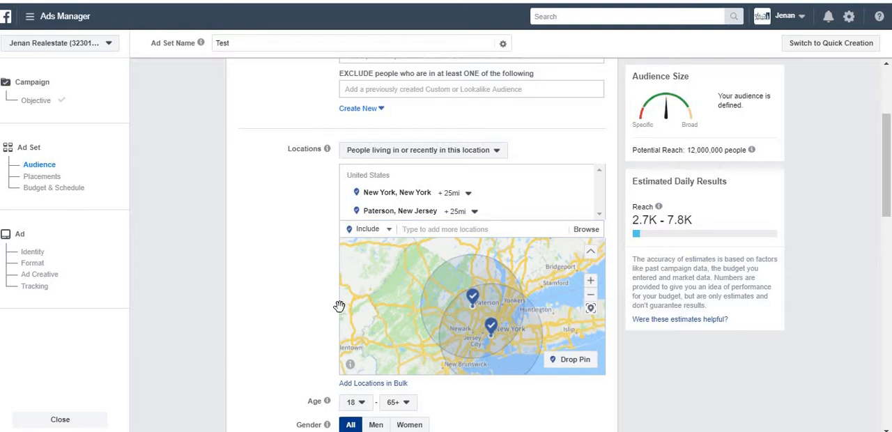
Examine the location targeting options and their explanations for people living in, recently in, or traveling in the selected locations
scroll(298, 295, "down", 1)
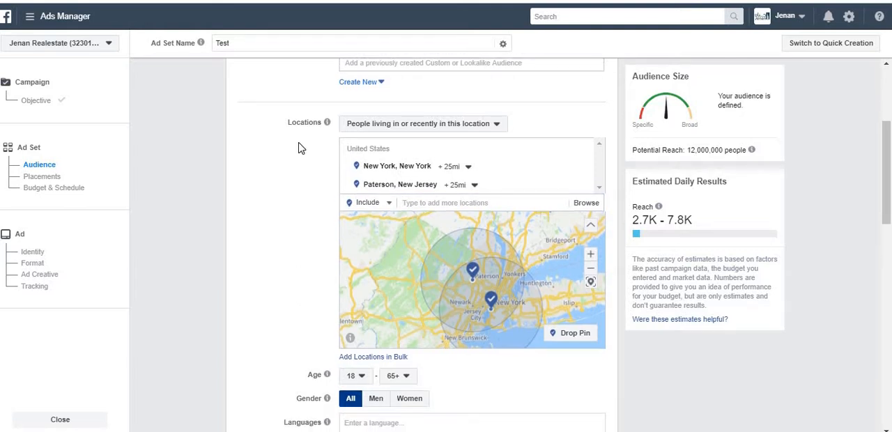
left_click(363, 129)
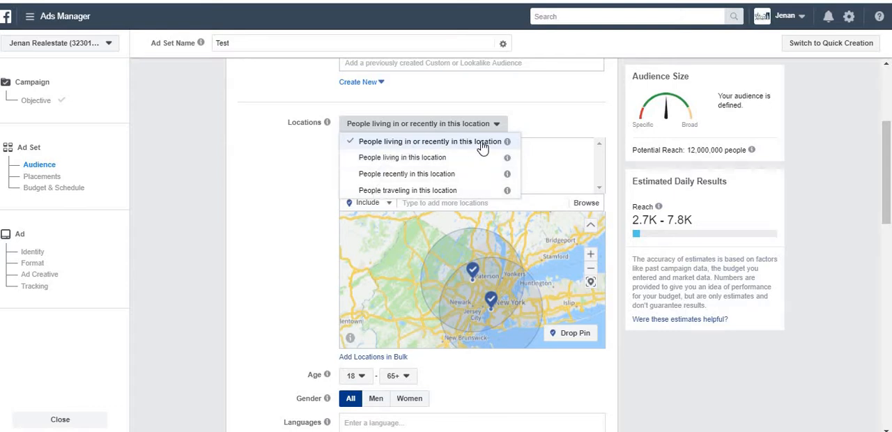
mouse_move(509, 144)
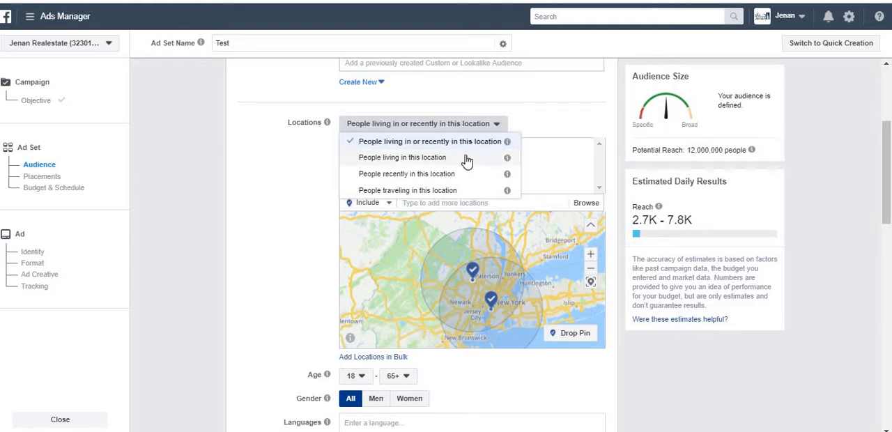
mouse_move(508, 163)
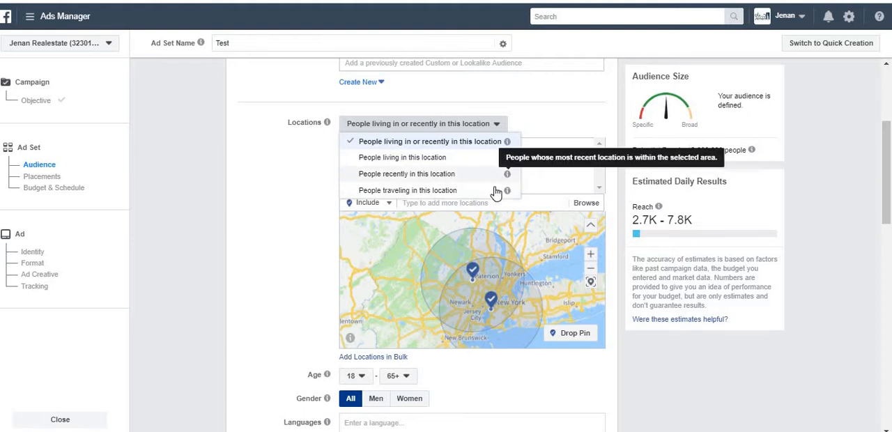
mouse_move(508, 194)
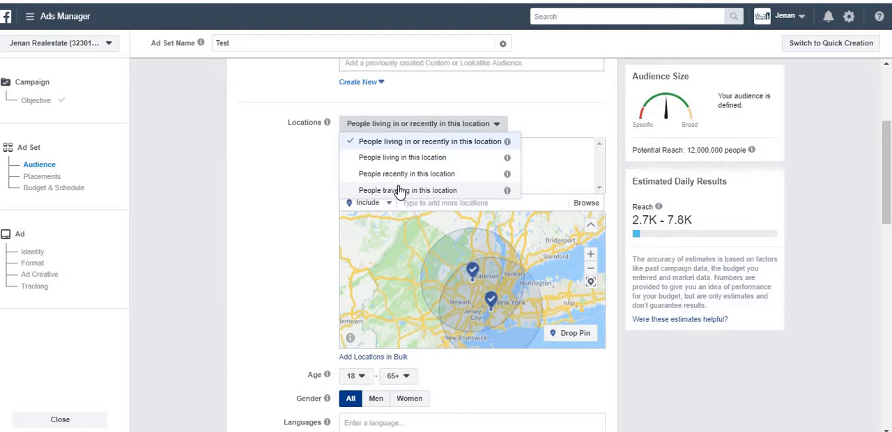
left_click(249, 207)
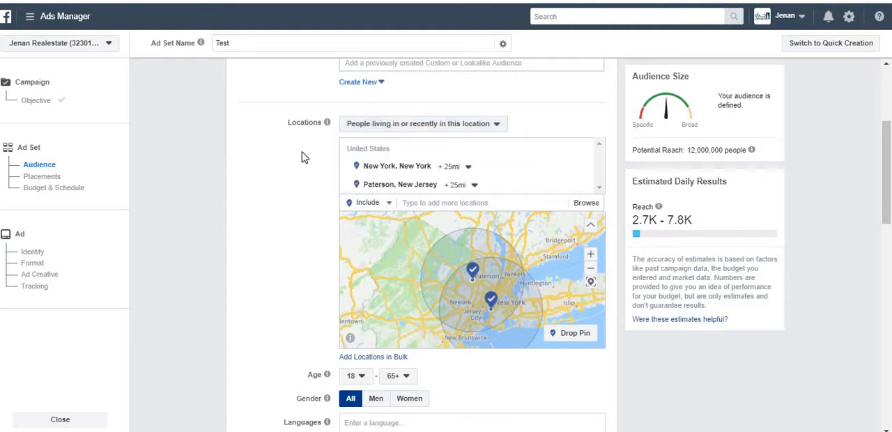
left_click(357, 132)
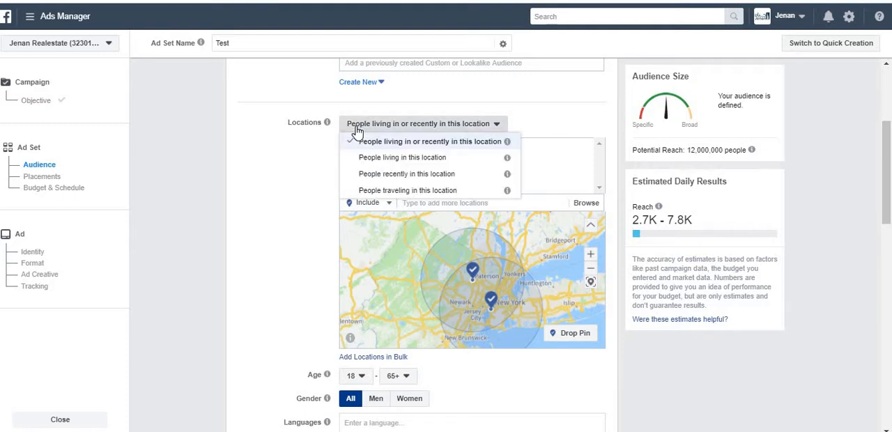
left_click(305, 195)
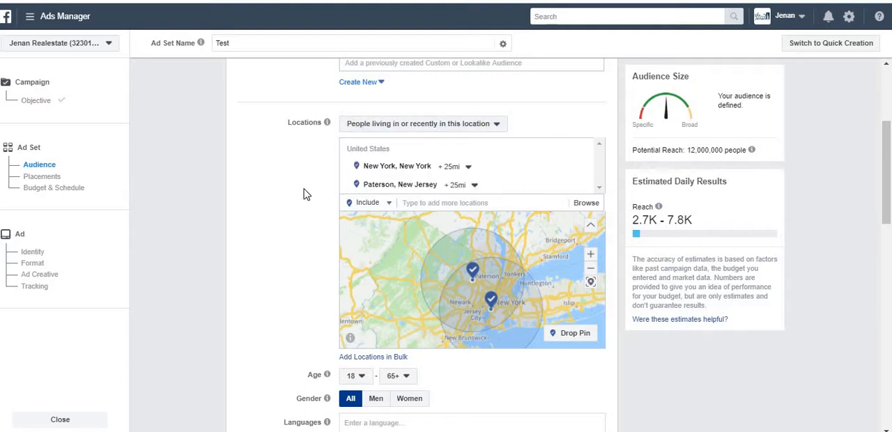
Set the audience's age range to 13 through 57
scroll(305, 194, "down", 3)
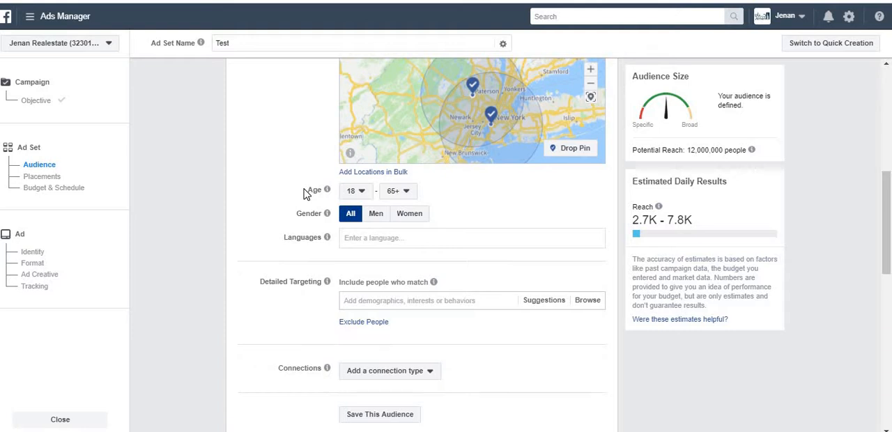
left_click(361, 192)
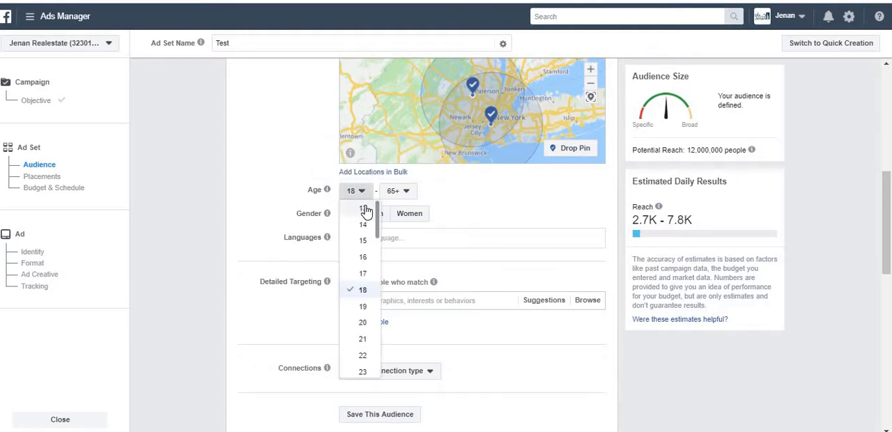
left_click(364, 209)
left_click(403, 192)
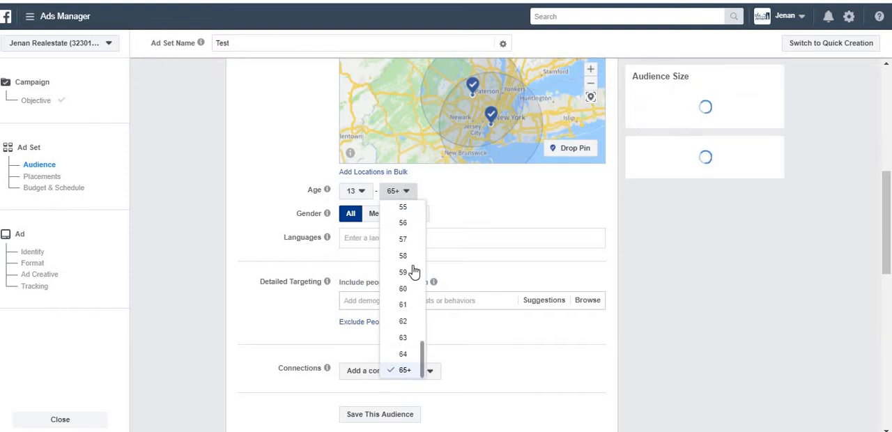
left_click(404, 239)
Change the audience's age range to a minimum of 19 and a maximum of 30
left_click(355, 191)
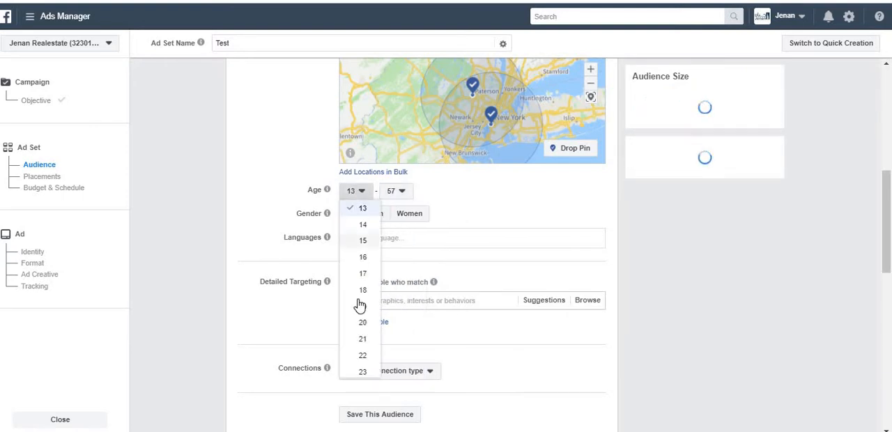
left_click(360, 306)
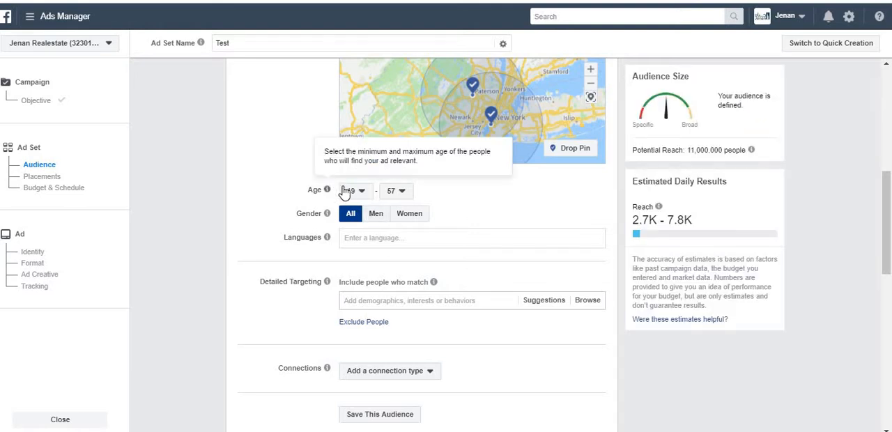
left_click(399, 199)
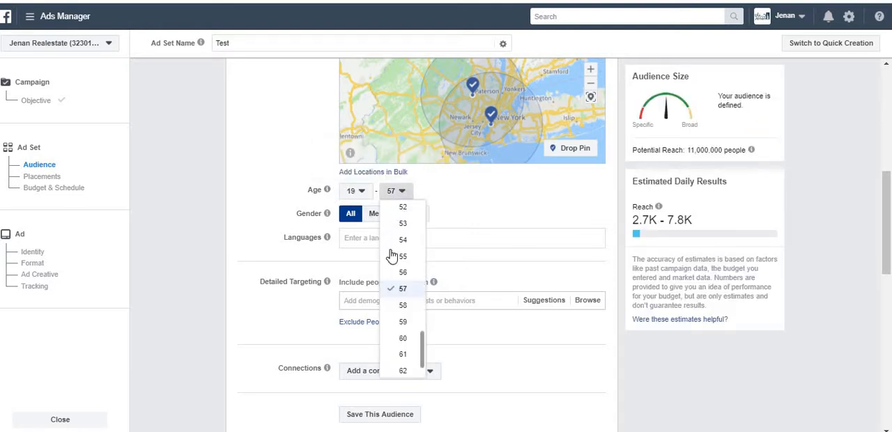
left_click_drag(424, 345, 422, 271)
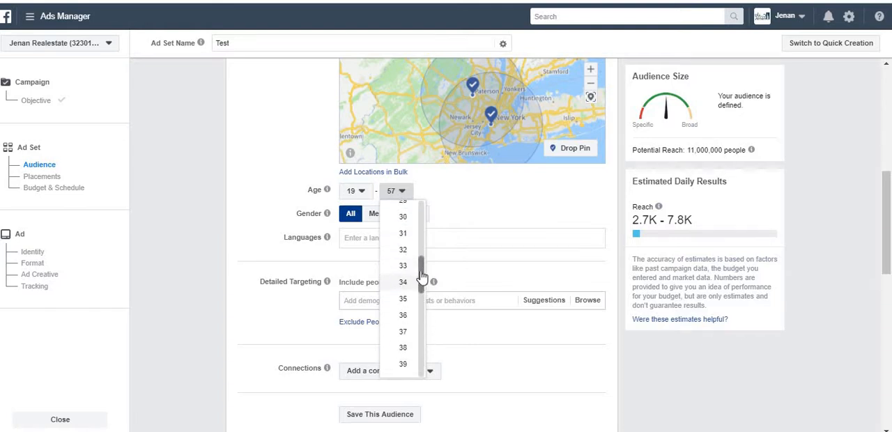
left_click(404, 220)
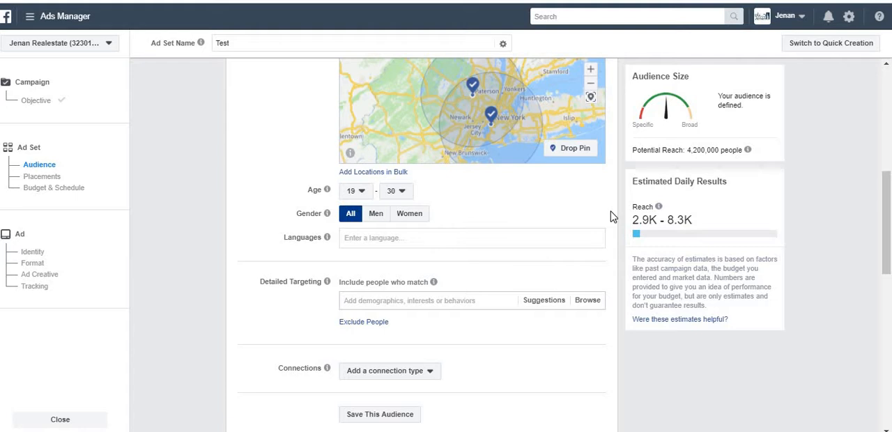
Set the audience's minimum age to 30 and maximum age to 50
left_click(353, 192)
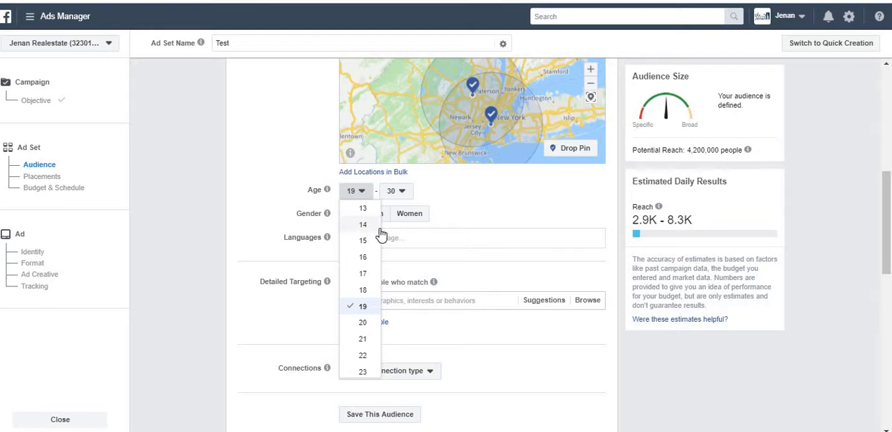
left_click_drag(377, 222, 378, 259)
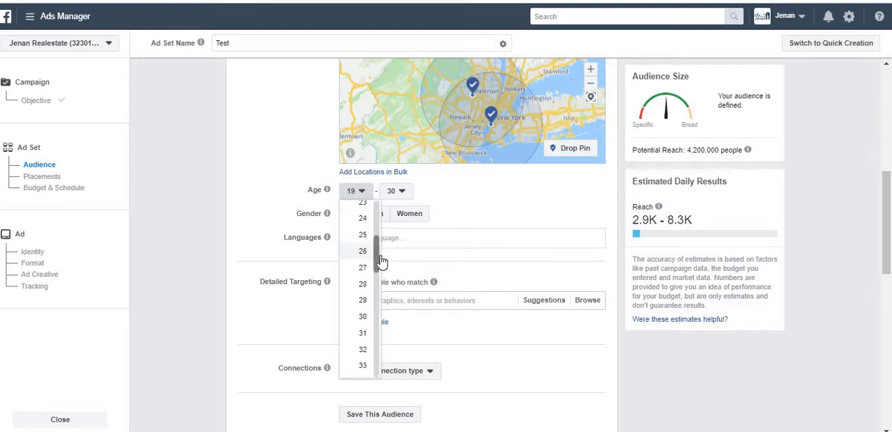
left_click(363, 309)
left_click(395, 196)
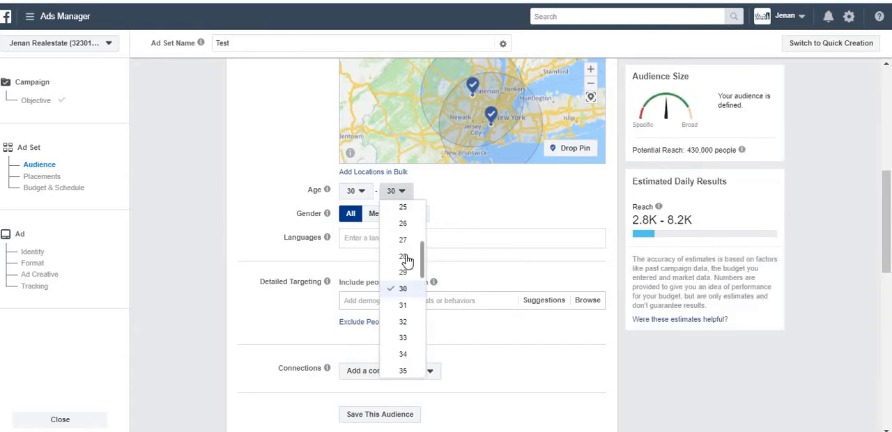
scroll(426, 308, "down", 5)
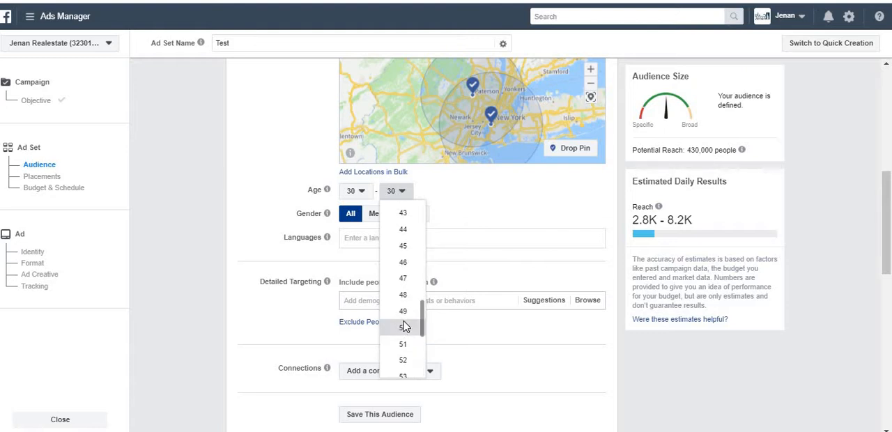
left_click(405, 328)
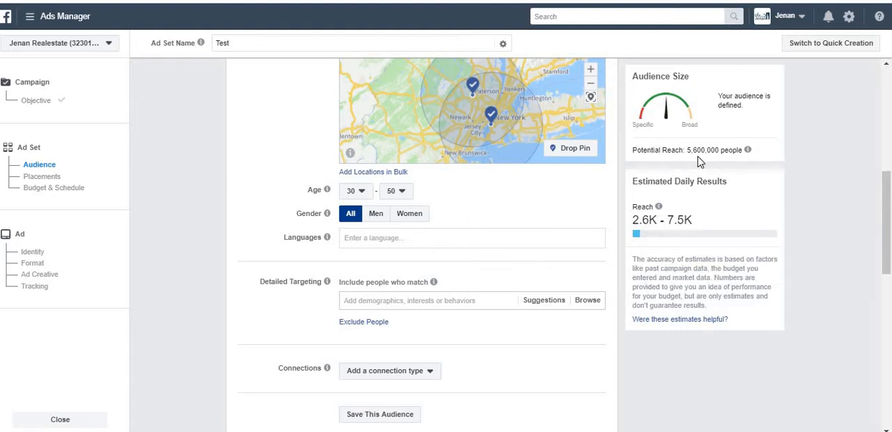
Limit the audience's gender to Women and check the effect on the potential reach
left_click(363, 240)
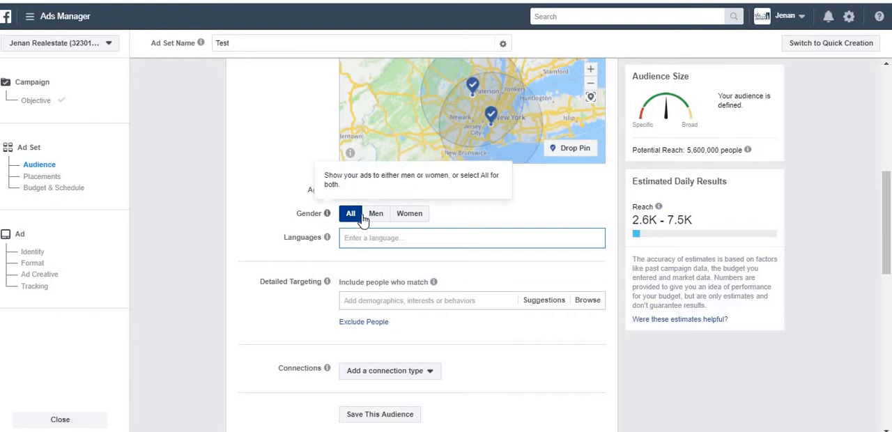
left_click(403, 217)
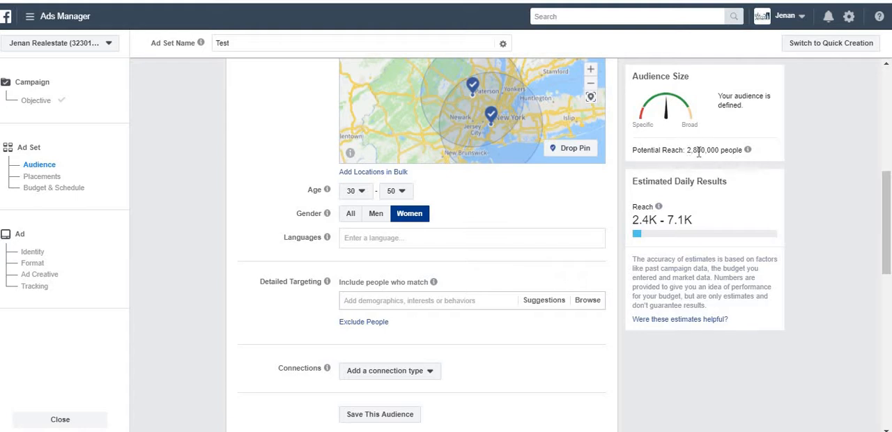
mouse_move(744, 152)
Search the audience language options for "engli", "spa" and "du" without choosing any, clearing the entry each time
left_click(367, 241)
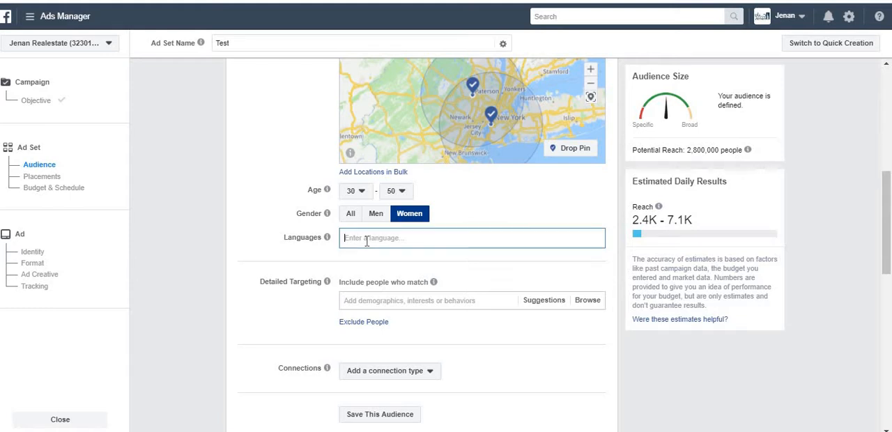
type("en")
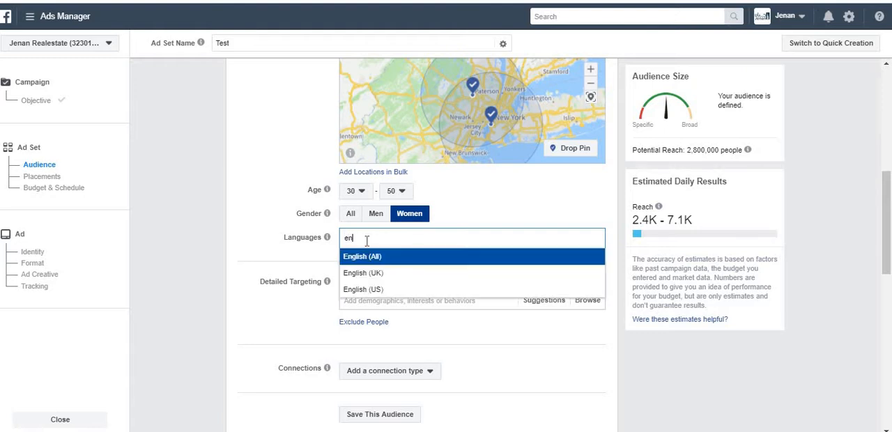
type("gli")
key("BackSpace")
key("BackSpace")
key("BackSpace")
key("BackSpace")
key("BackSpace")
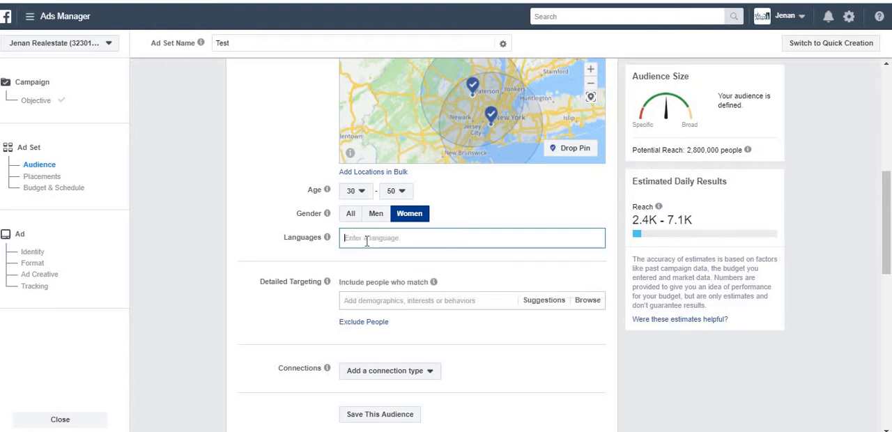
type("spa")
key("BackSpace")
key("BackSpace")
key("BackSpace")
type("du")
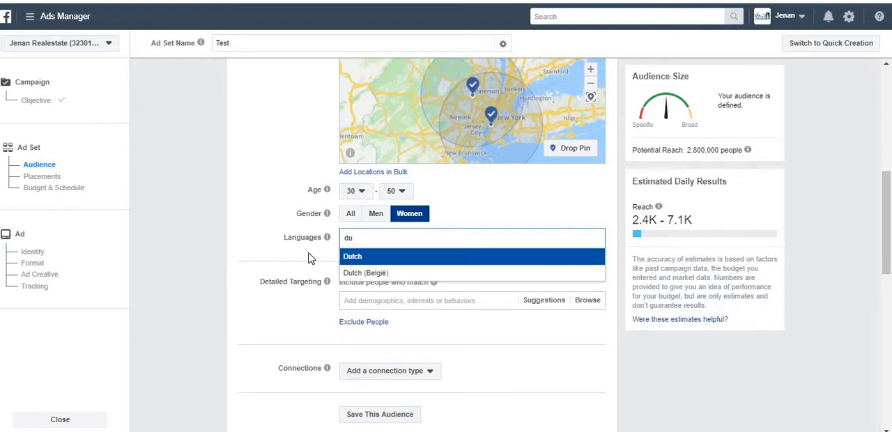
key("BackSpace")
key("BackSpace")
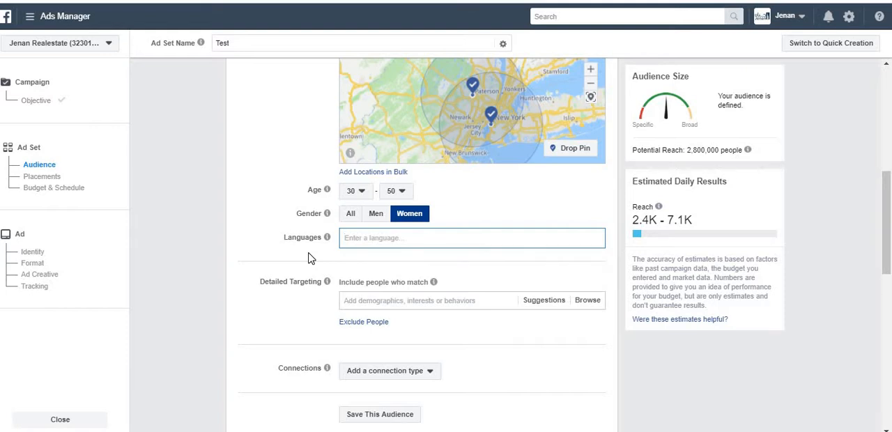
Add English (US) as the audience's language
mouse_move(327, 282)
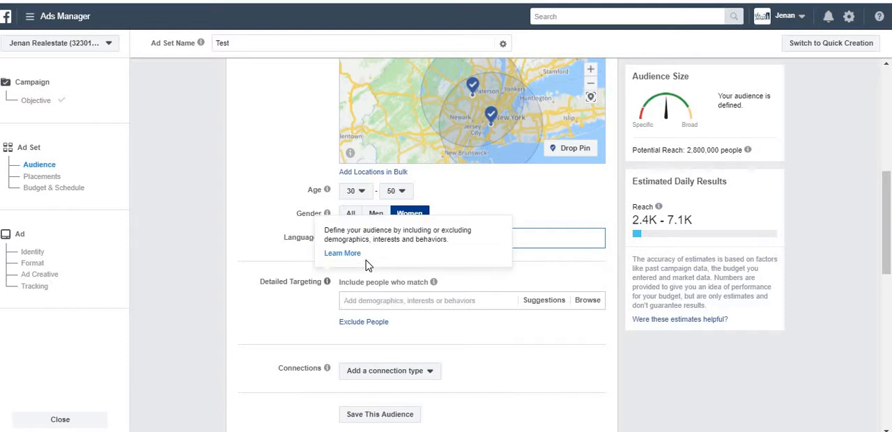
type("english")
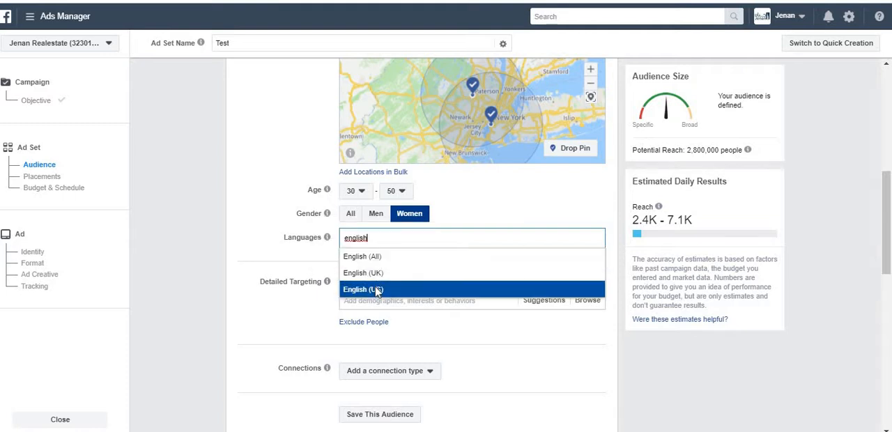
left_click(375, 289)
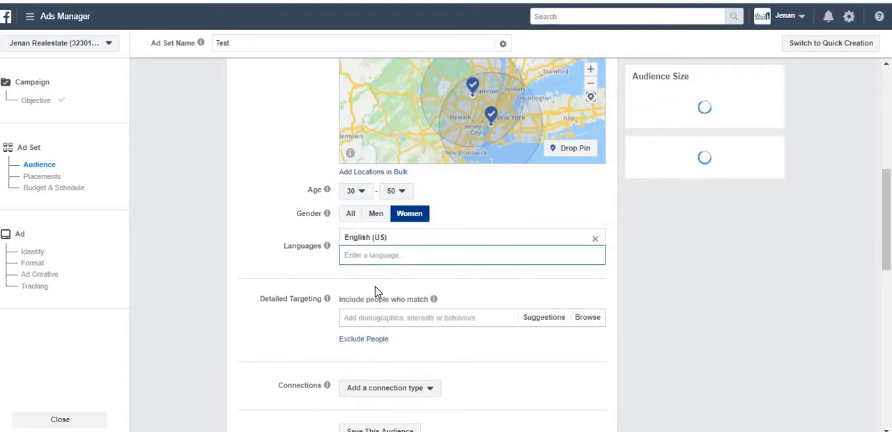
left_click(268, 329)
scroll(268, 329, "down", 1)
scroll(268, 329, "down", 2)
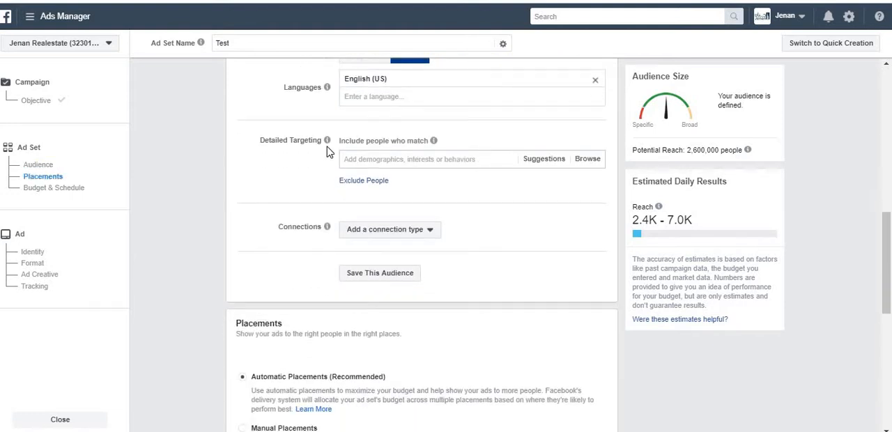
Examine the detailed targeting suggestions and the Education and Education Level options within the Demographics category
mouse_move(327, 146)
left_click(476, 159)
left_click(547, 161)
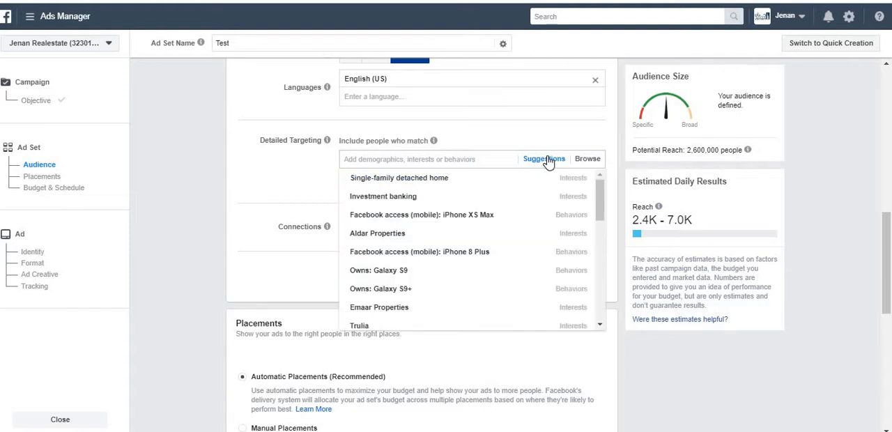
left_click(588, 161)
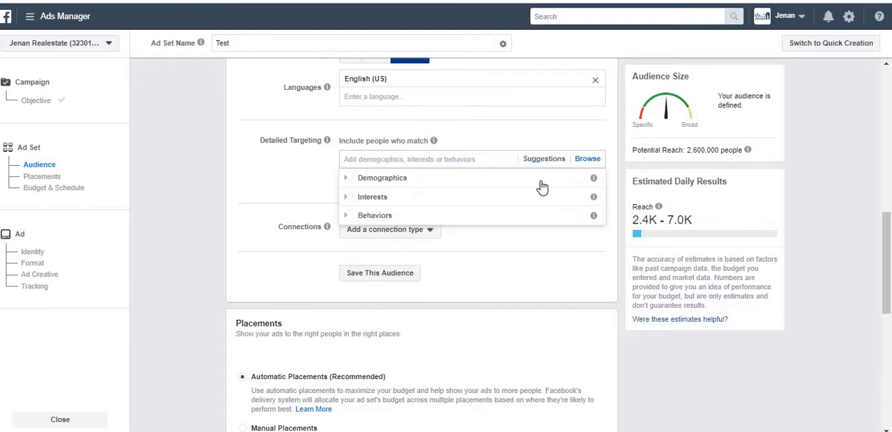
left_click(349, 180)
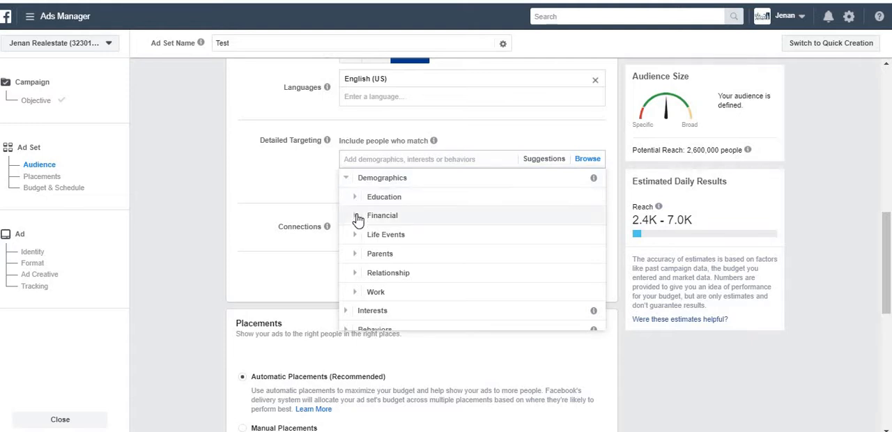
left_click(355, 199)
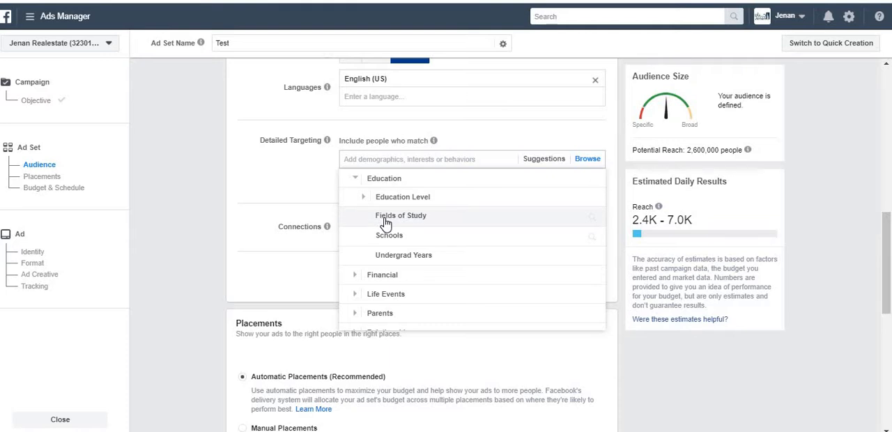
left_click(364, 197)
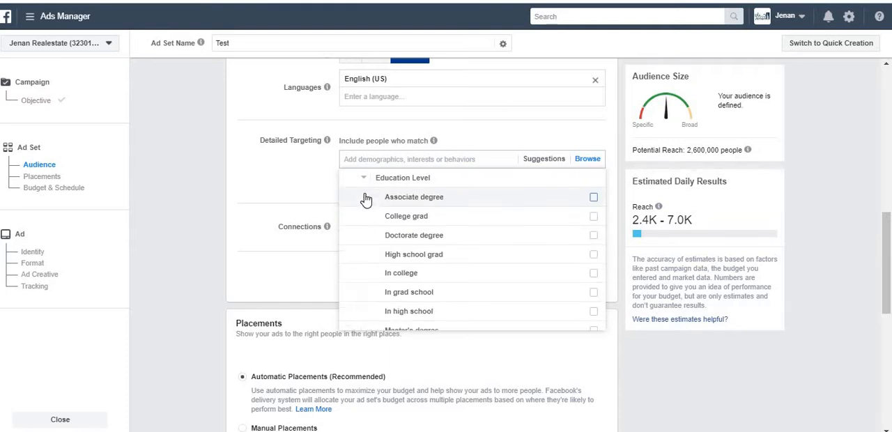
left_click(360, 180)
left_click(357, 177)
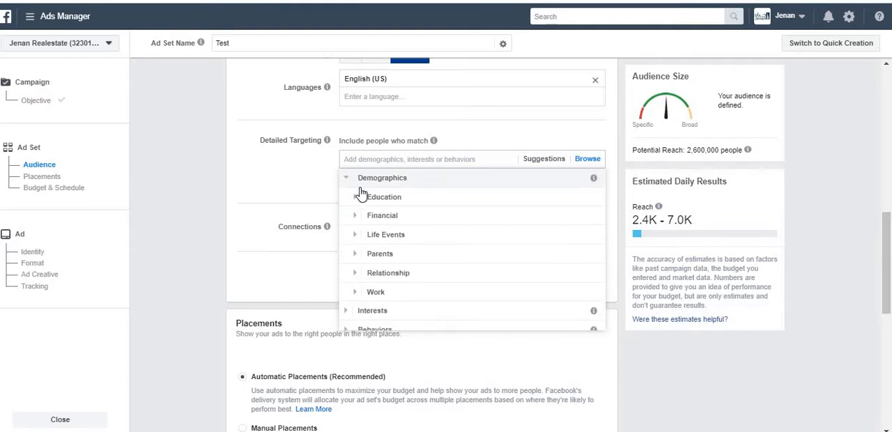
Include people with the Upcoming birthday life event in the detailed targeting and check the effect on the potential reach
left_click(354, 235)
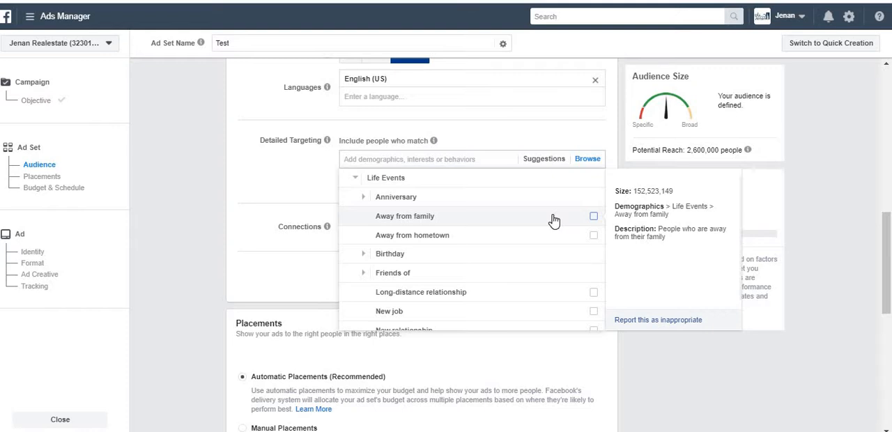
left_click(392, 255)
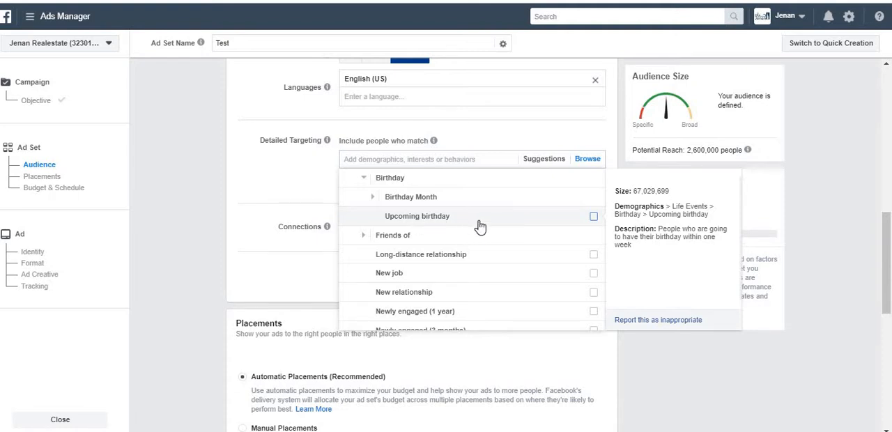
left_click(593, 219)
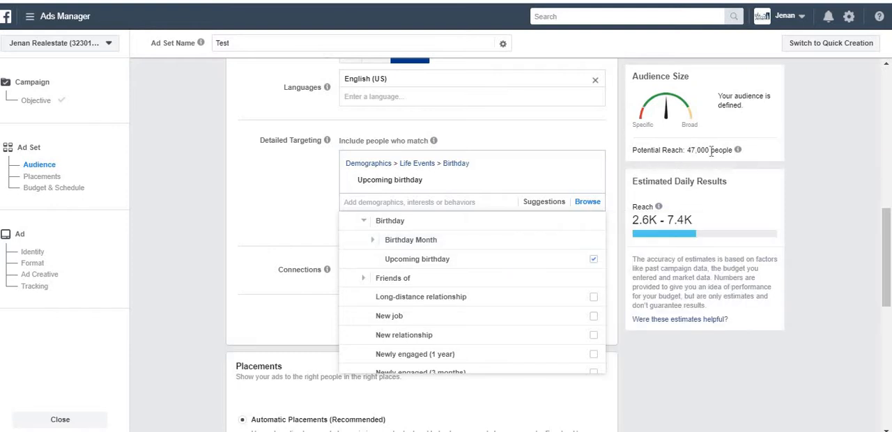
left_click_drag(686, 150, 725, 155)
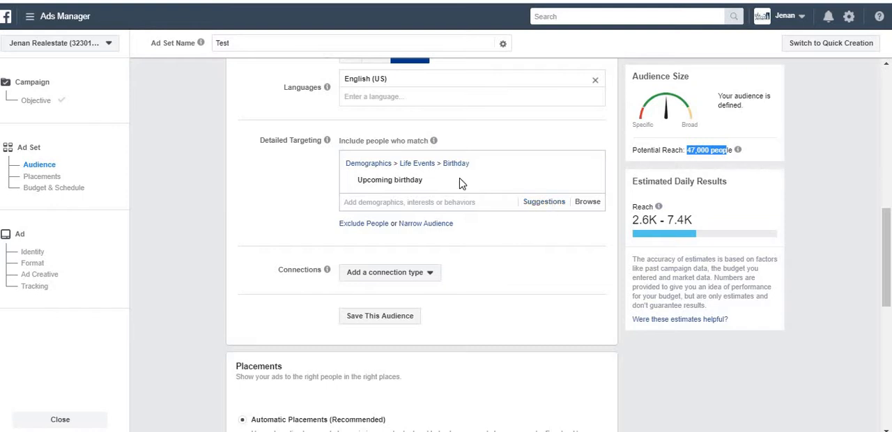
Review the suggestions related to Upcoming birthday and remove that life event from the detailed targeting
left_click(543, 202)
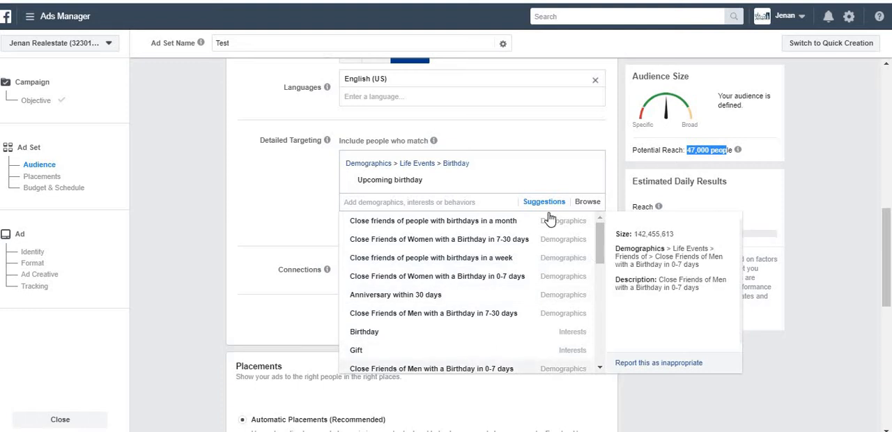
left_click(580, 204)
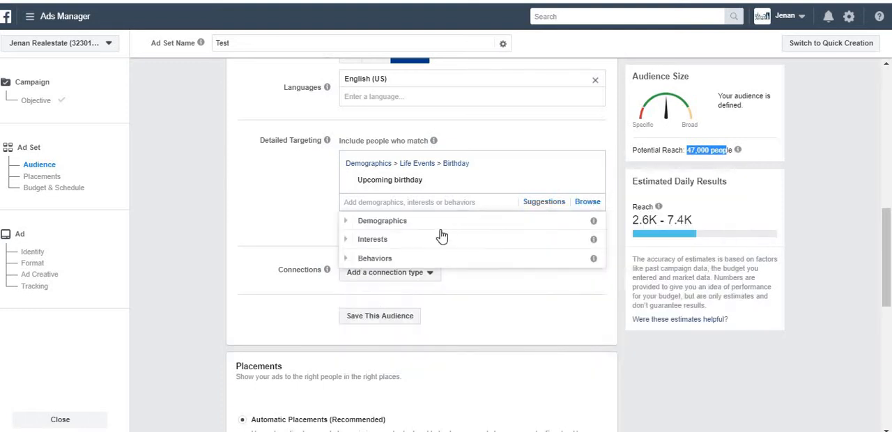
left_click(348, 223)
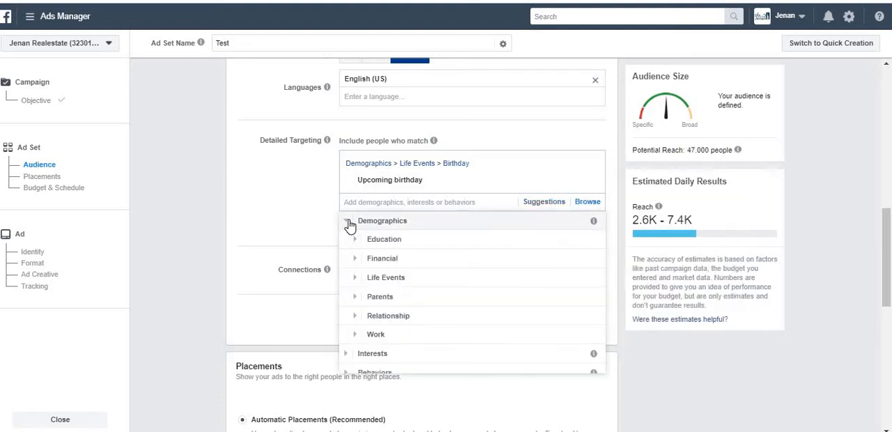
left_click(348, 223)
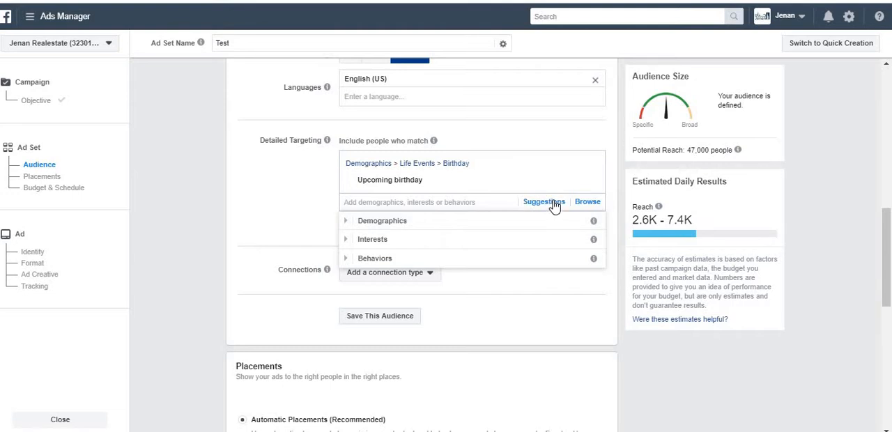
left_click(553, 204)
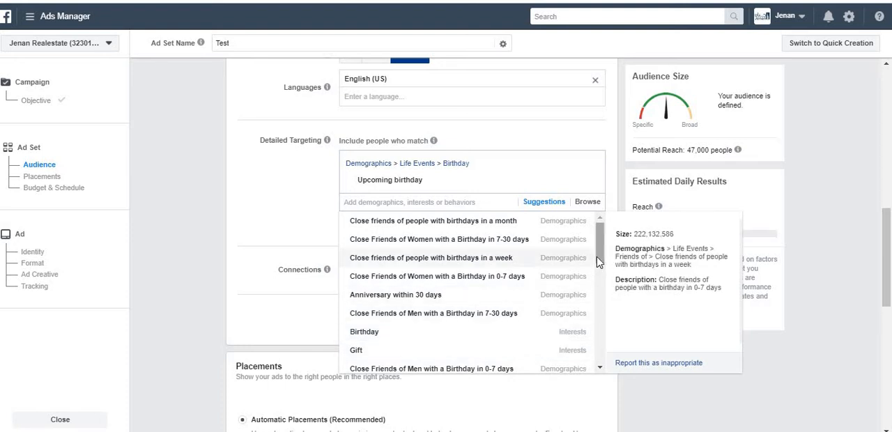
left_click_drag(597, 257, 596, 237)
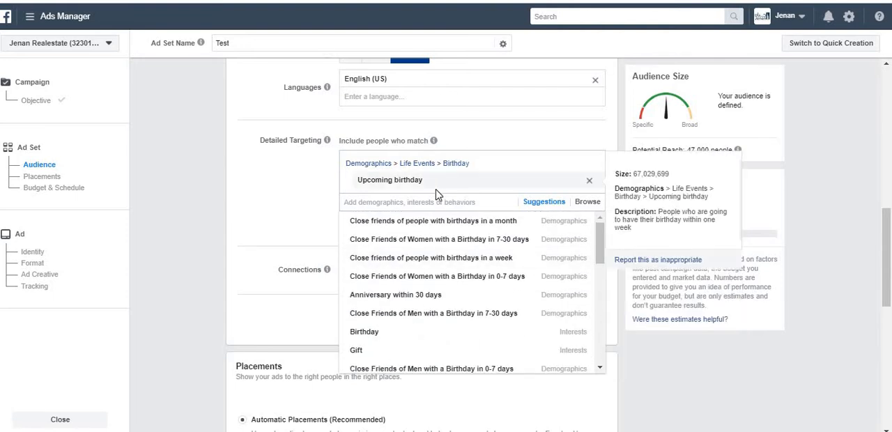
left_click(590, 181)
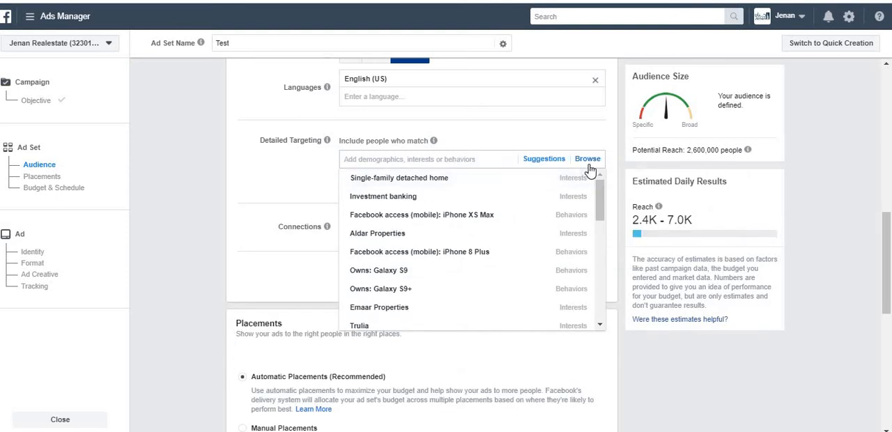
Examine the Relationship Status and Life Events options in the Demographics category without choosing any
left_click(587, 162)
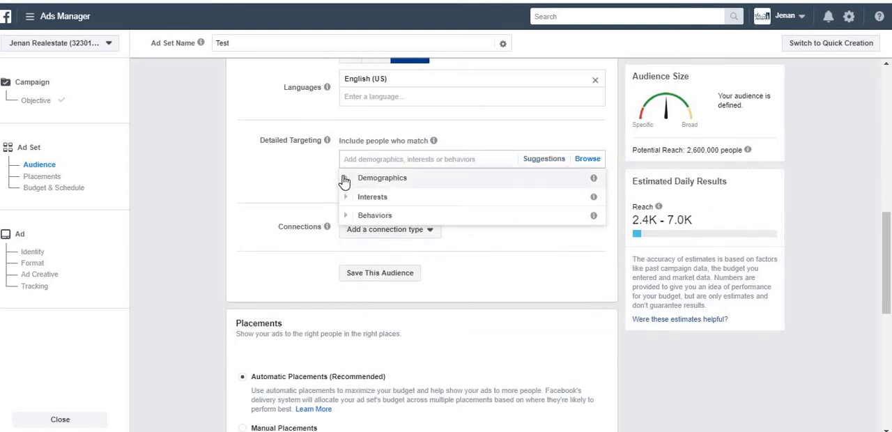
left_click(347, 179)
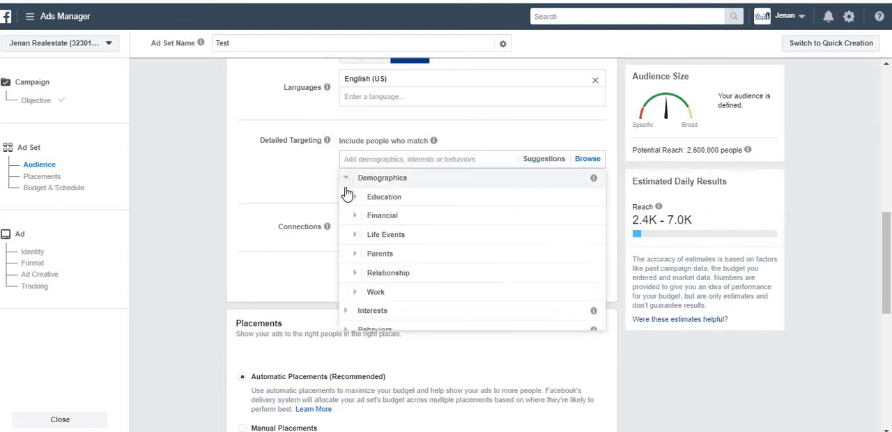
left_click(356, 277)
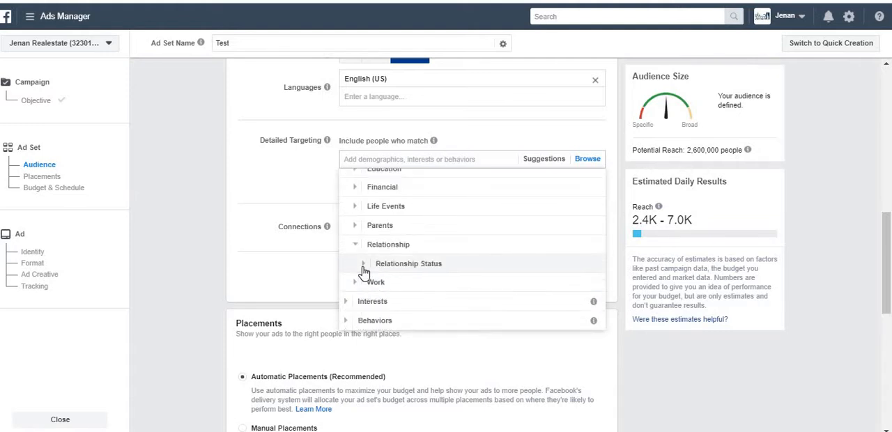
left_click(361, 261)
scroll(363, 274, "down", 1)
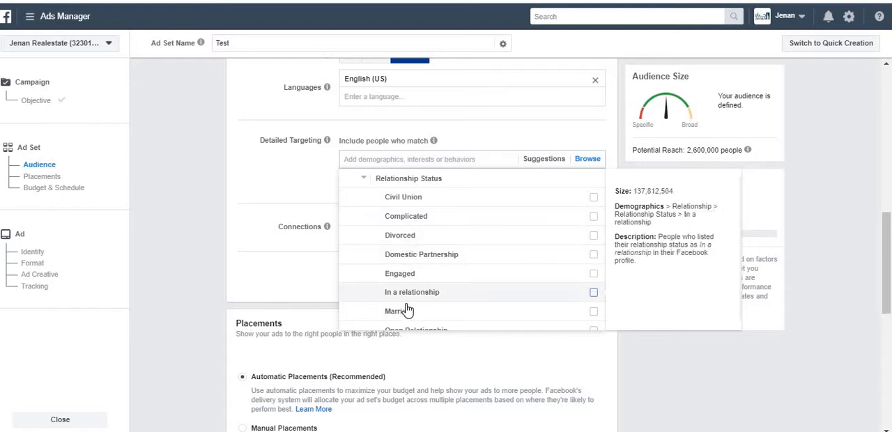
left_click(363, 181)
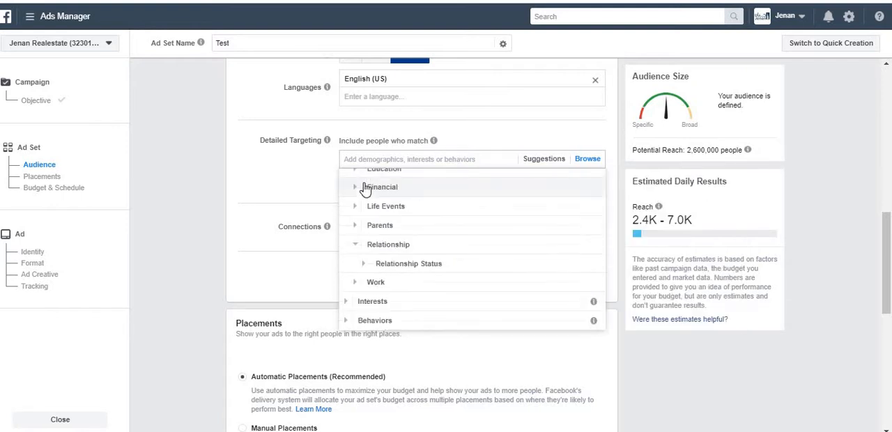
left_click(355, 246)
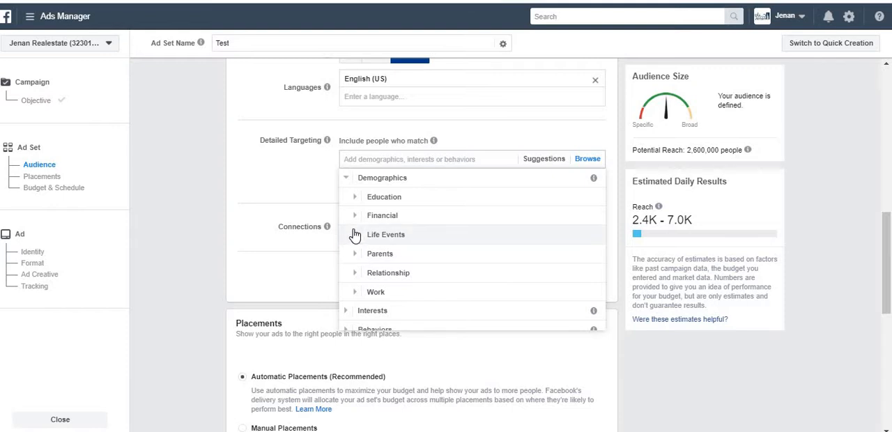
left_click(355, 234)
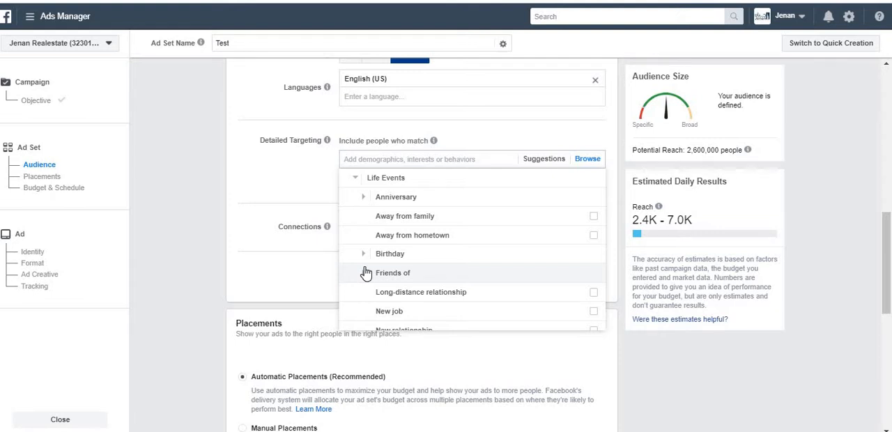
left_click(353, 179)
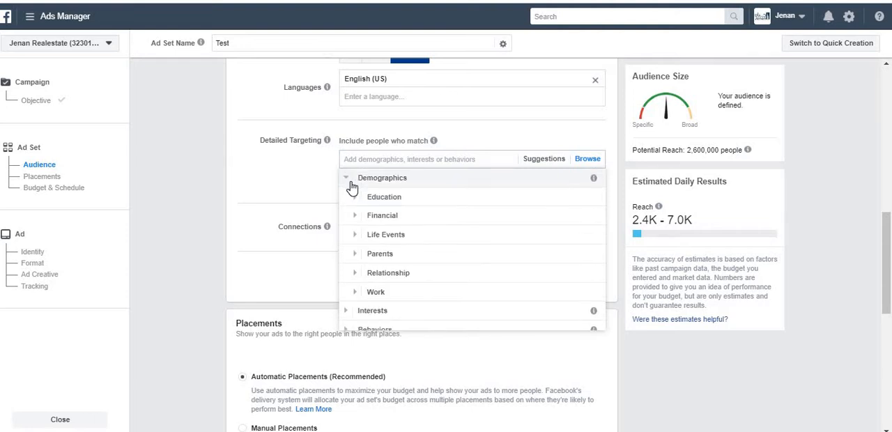
Search the Work demographics' job titles for general manager positions and add Hotel General Manager to the detailed targeting
left_click(355, 292)
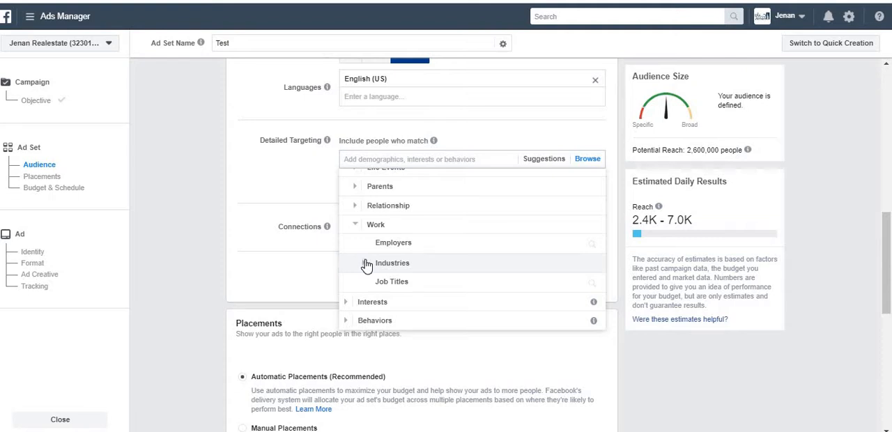
left_click(422, 289)
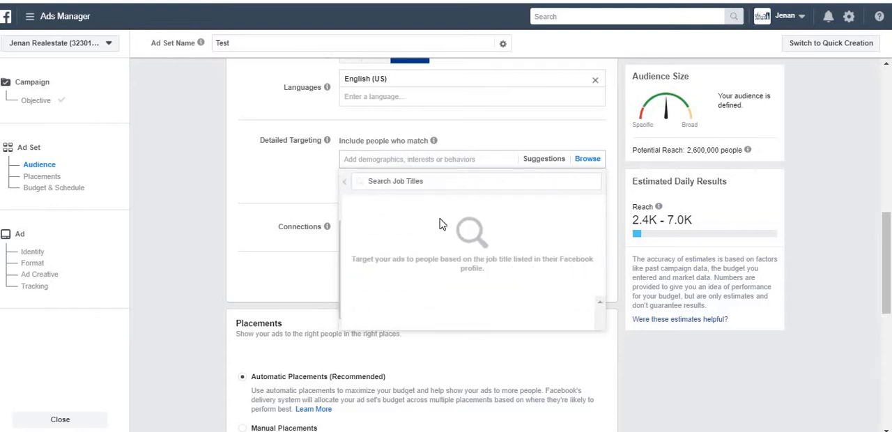
left_click(415, 185)
type("gene")
key("BackSpace")
key("BackSpace")
key("BackSpace")
key("BackSpace")
key("BackSpace")
key("BackSpace")
key("BackSpace")
key("BackSpace")
key("BackSpace")
key("BackSpace")
key("BackSpace")
key("BackSpace")
key("BackSpace")
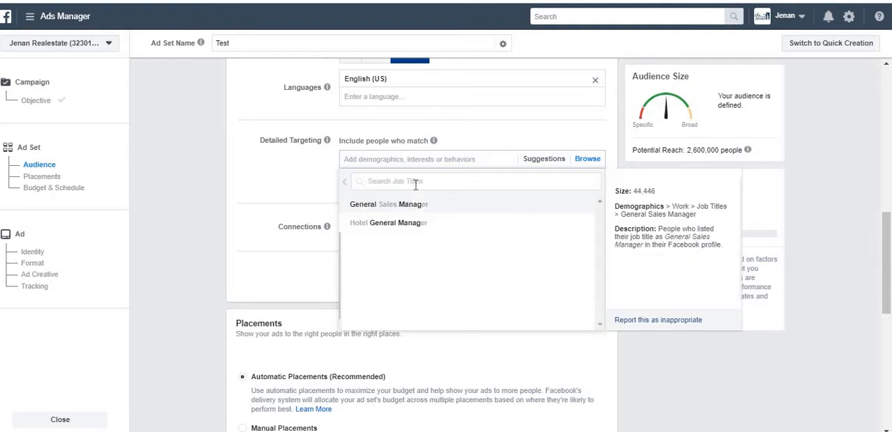
left_click(406, 222)
left_click(303, 221)
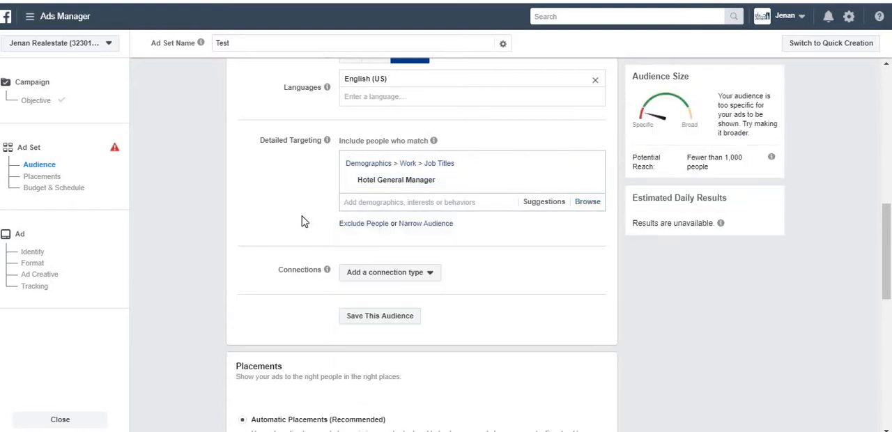
Add the suggested job titles Restaurant General Manager, Hotel Operation Manager, Resort Manager, Restaurant management, Restaurant Owner and Restaurant Supervisor to the detailed targeting
left_click(542, 204)
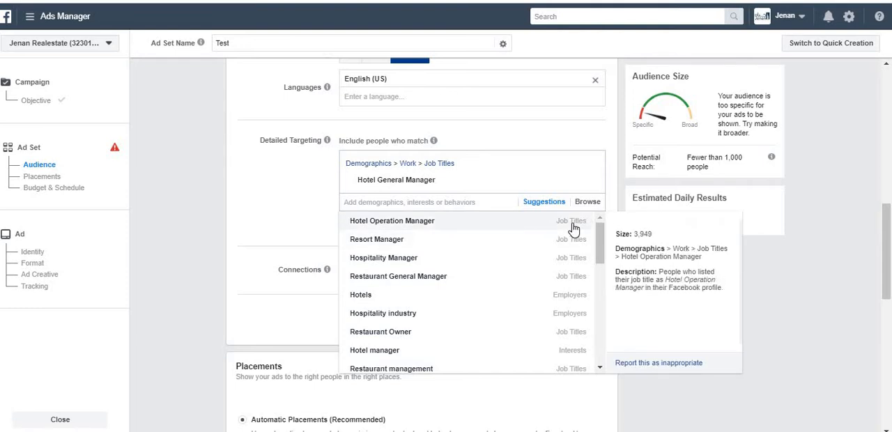
left_click(568, 279)
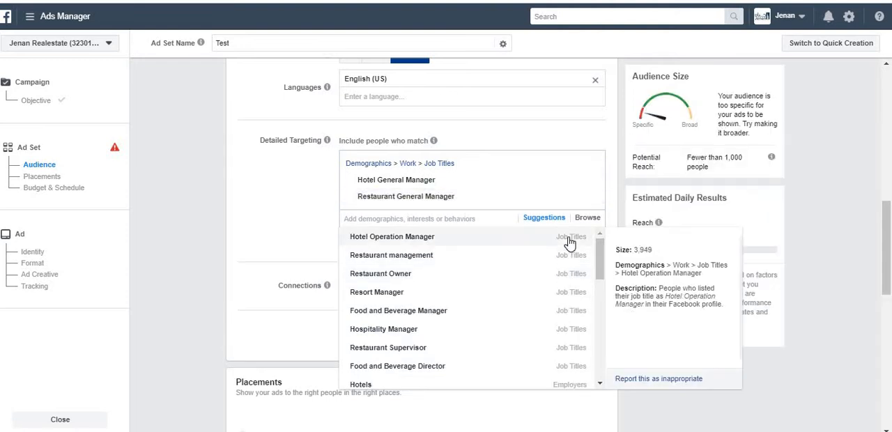
left_click(570, 240)
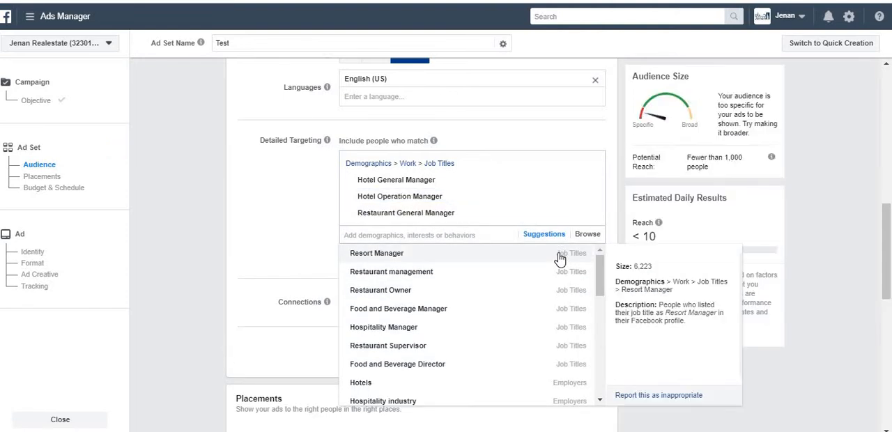
left_click(560, 255)
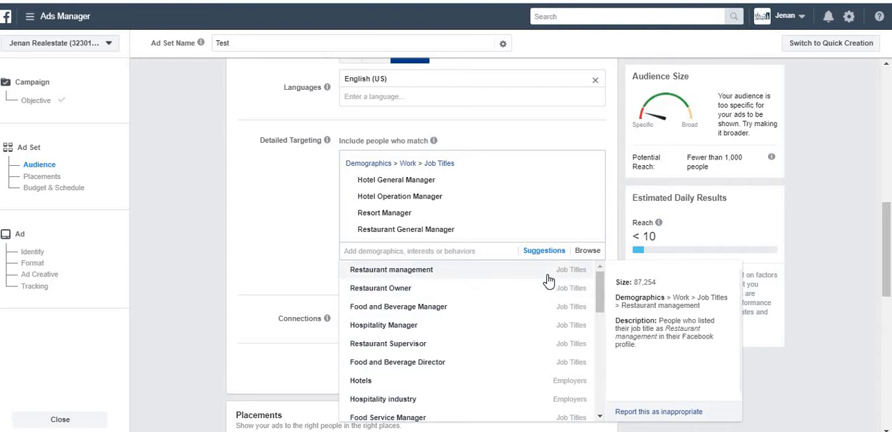
left_click(546, 280)
left_click(527, 293)
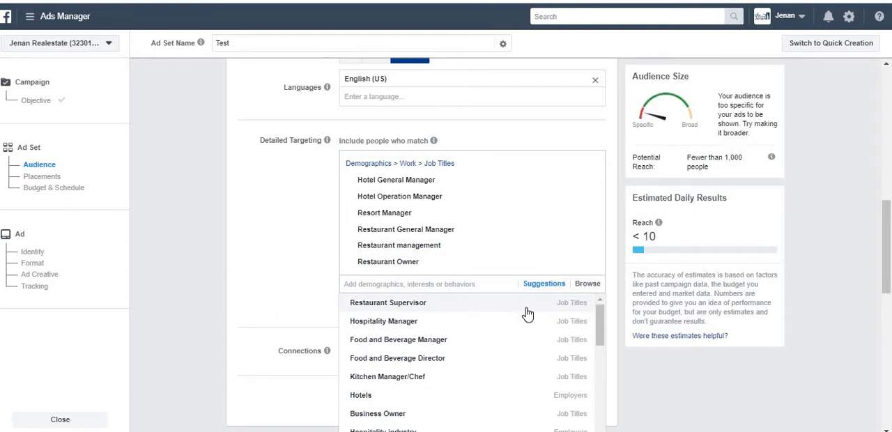
left_click(526, 308)
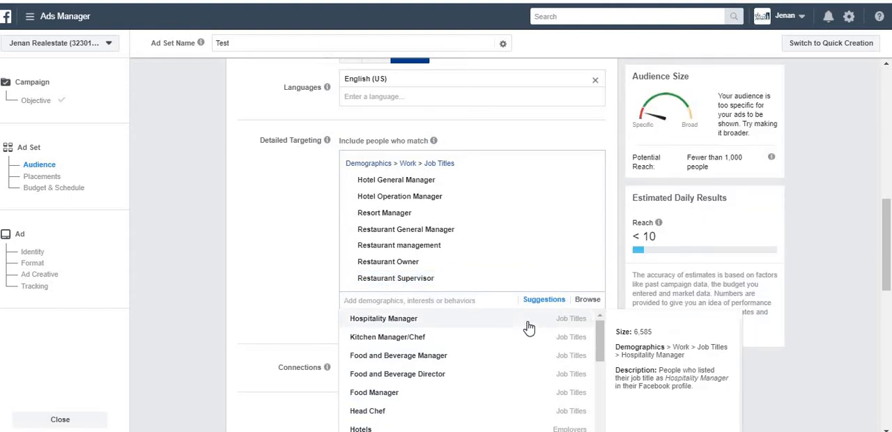
Add the suggested job titles Hospitality Manager and Head Chef, and clear the whole job titles group from the detailed targeting
left_click(526, 326)
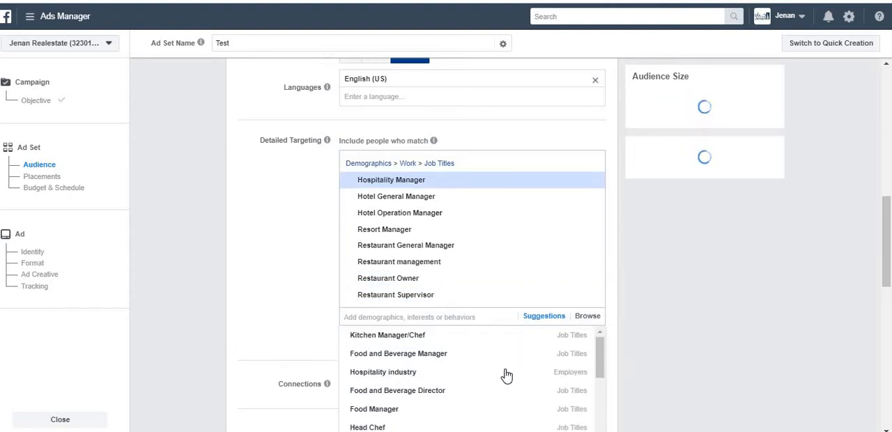
left_click(444, 428)
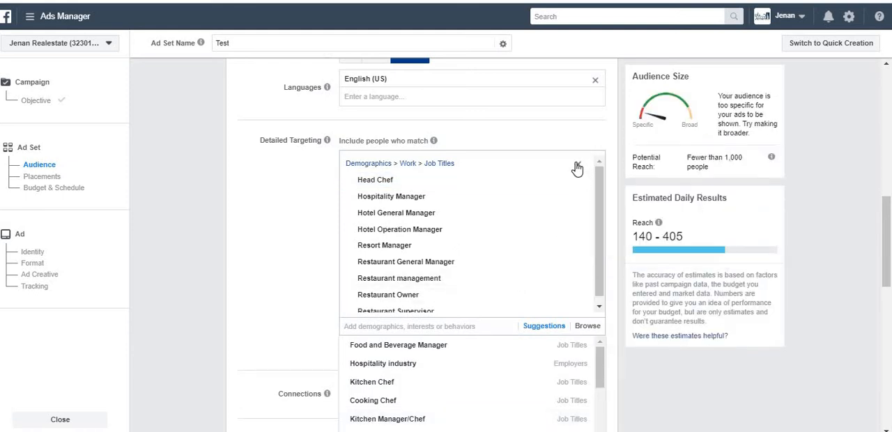
left_click(577, 168)
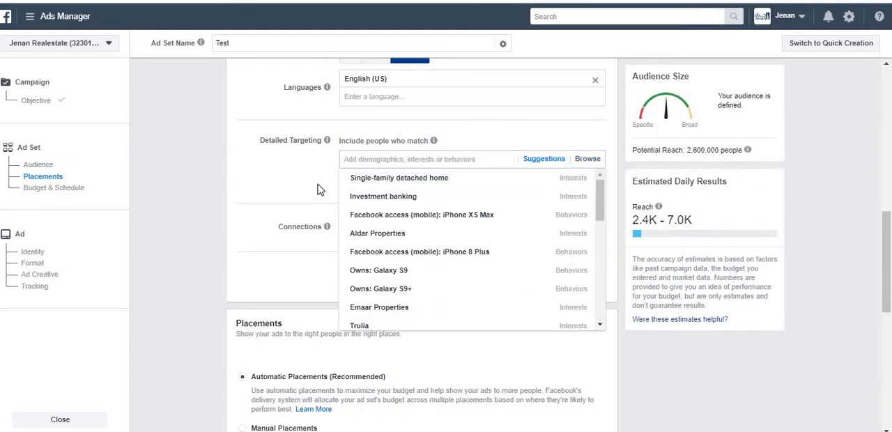
left_click(317, 189)
Browse the Interests category to the Games group under Entertainment and add Action games to the detailed targeting
left_click(584, 159)
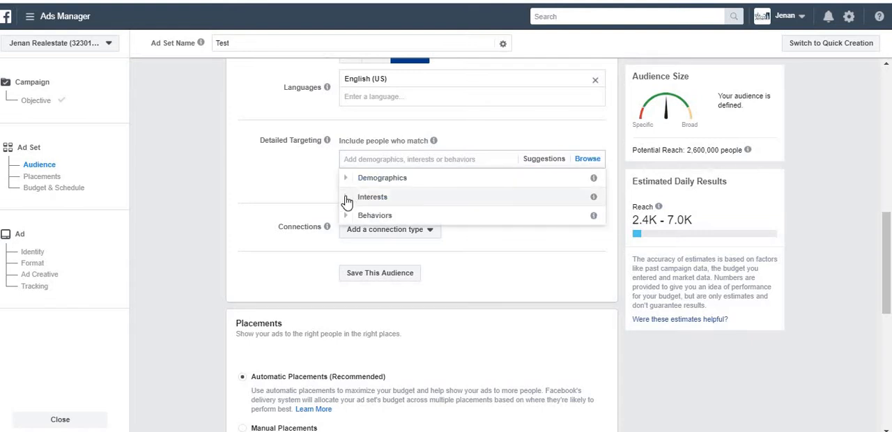
left_click(347, 201)
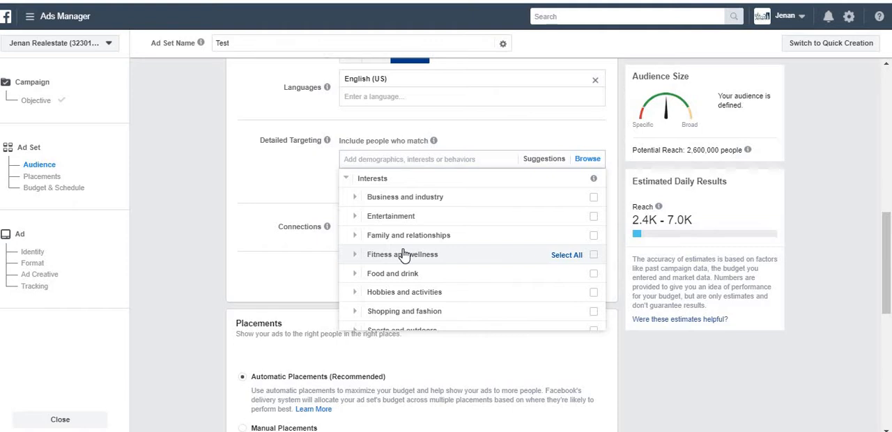
left_click(354, 216)
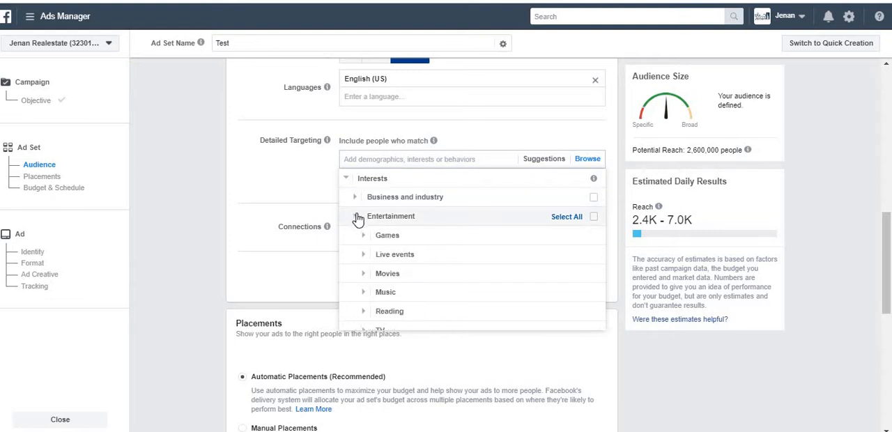
left_click(362, 197)
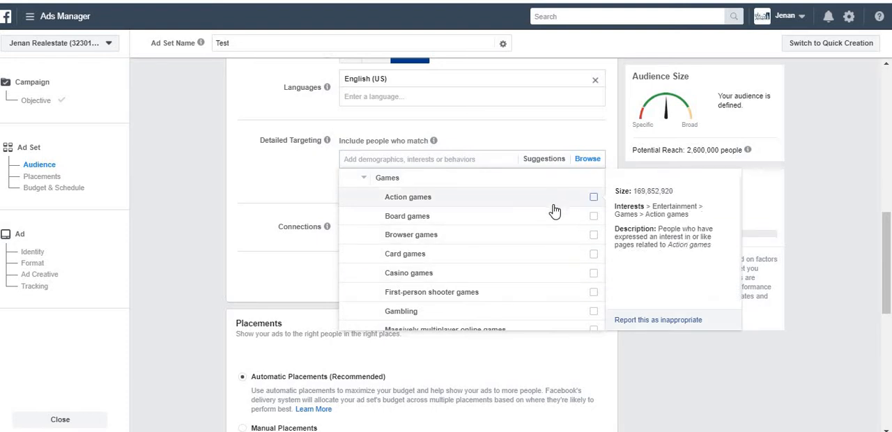
left_click(593, 198)
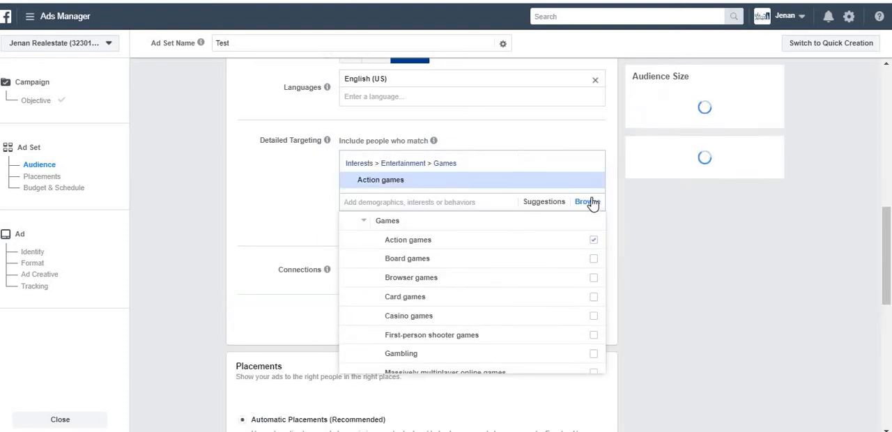
Replace Action games with Board games and Browser games in the detailed targeting
left_click(594, 276)
left_click(593, 278)
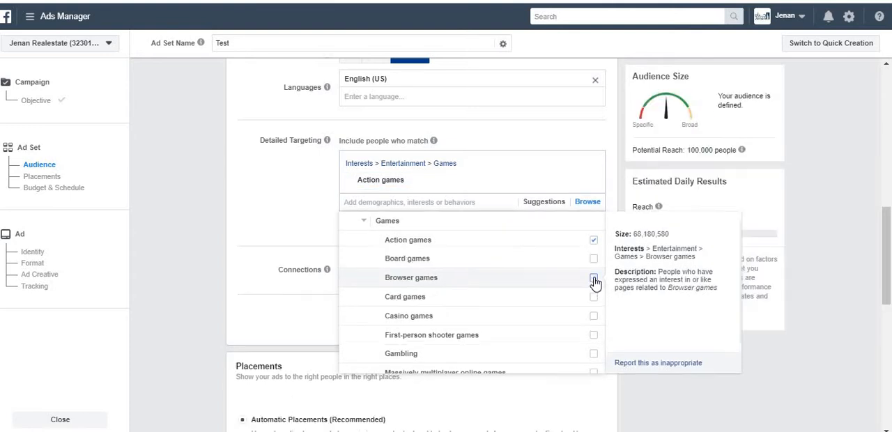
left_click(593, 278)
left_click(593, 259)
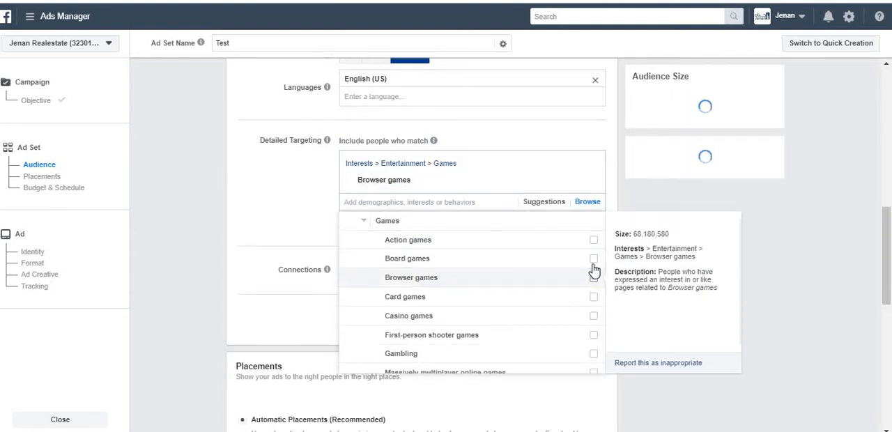
left_click(593, 277)
left_click(593, 216)
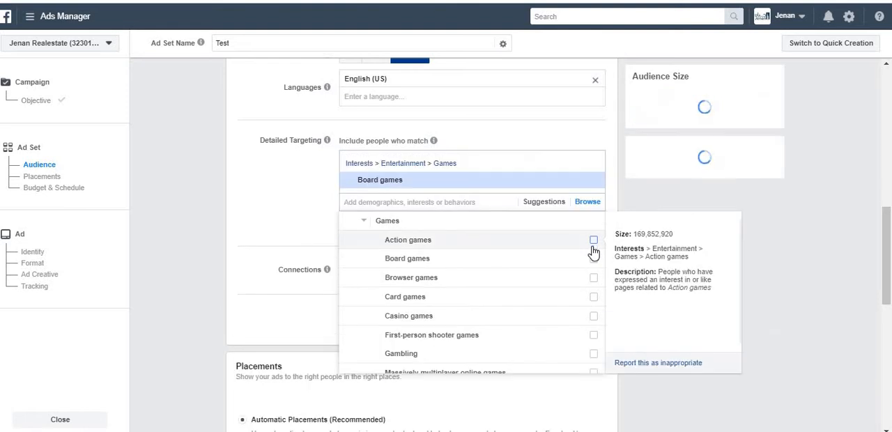
left_click(593, 281)
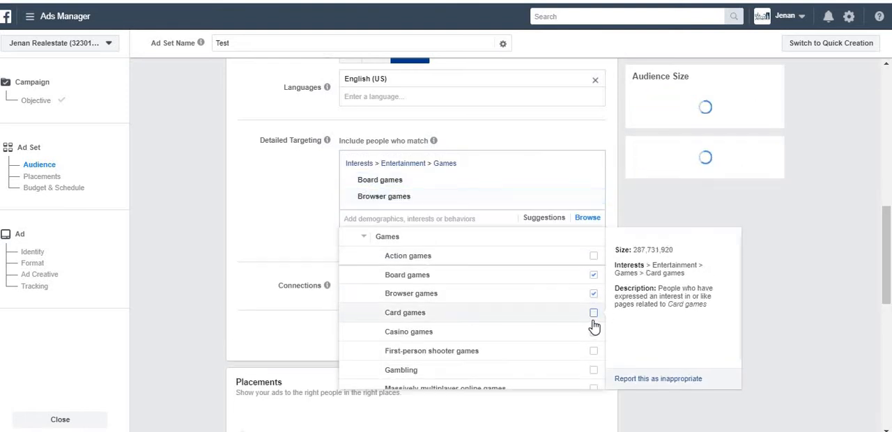
Add Card games, Casino games and First-person shooter games to the detailed targeting, and collapse the Games and Entertainment groups
left_click(593, 313)
left_click(593, 349)
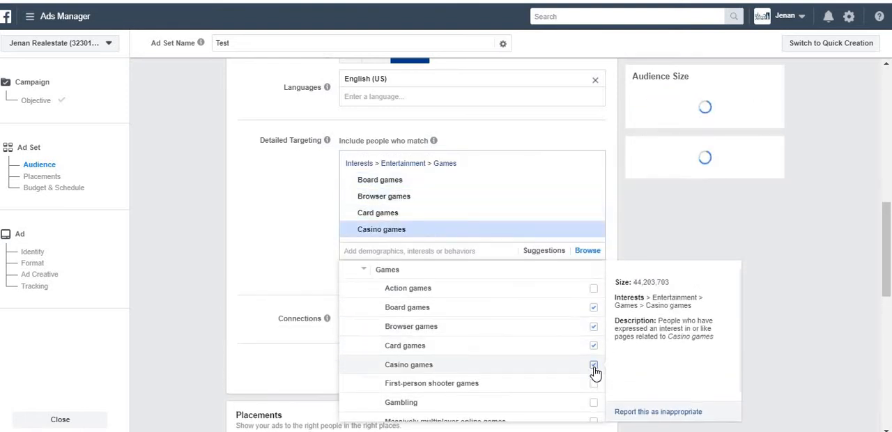
left_click(593, 384)
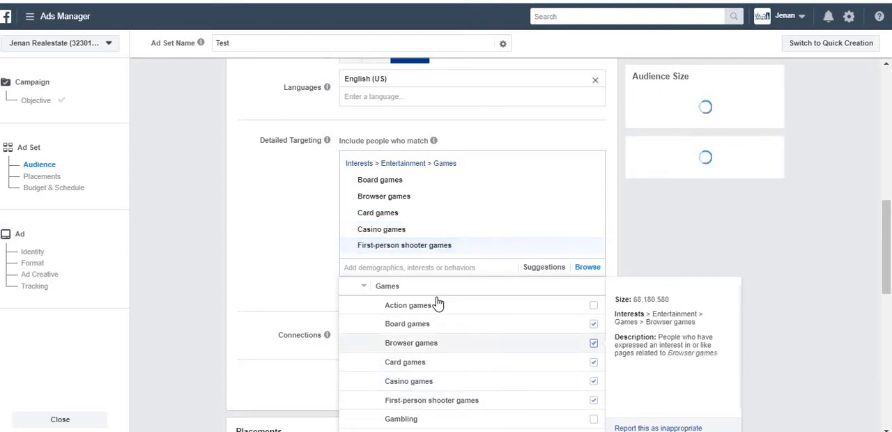
left_click(363, 286)
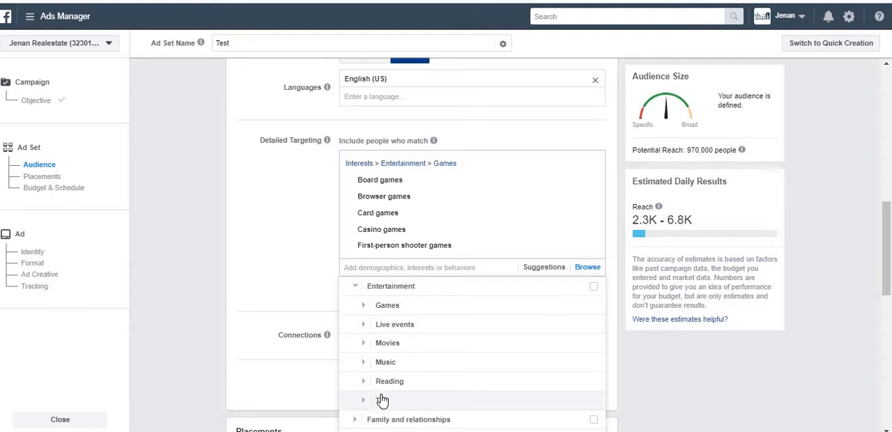
left_click(359, 289)
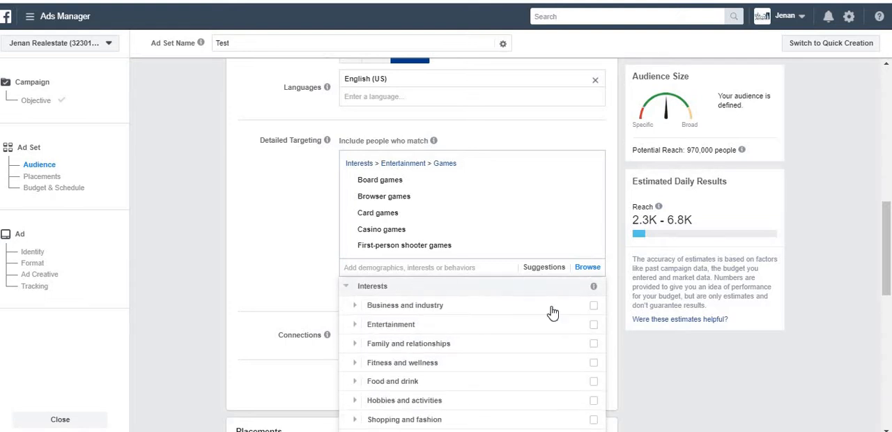
Collapse the Interests category and expand the Anniversary options under Behaviors in the detailed targeting
left_click_drag(887, 250, 889, 271)
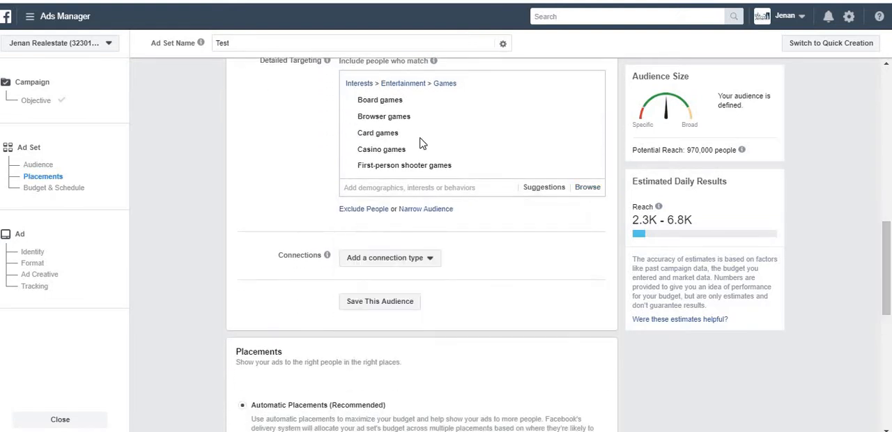
left_click(585, 189)
left_click(351, 233)
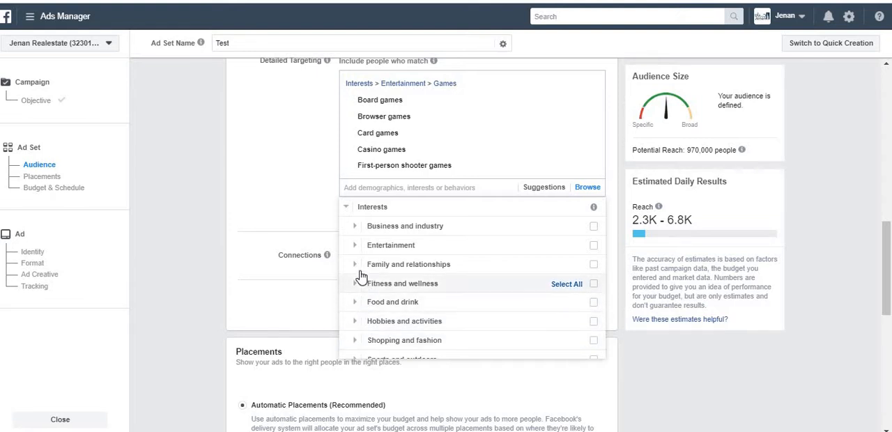
left_click(354, 211)
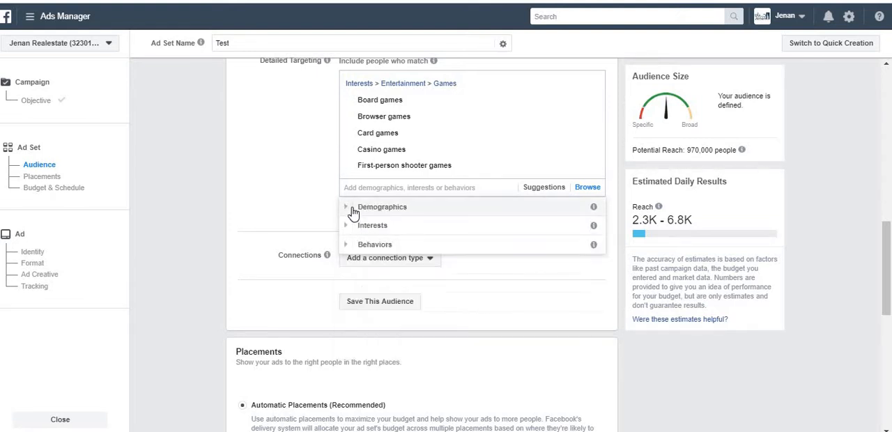
left_click(351, 243)
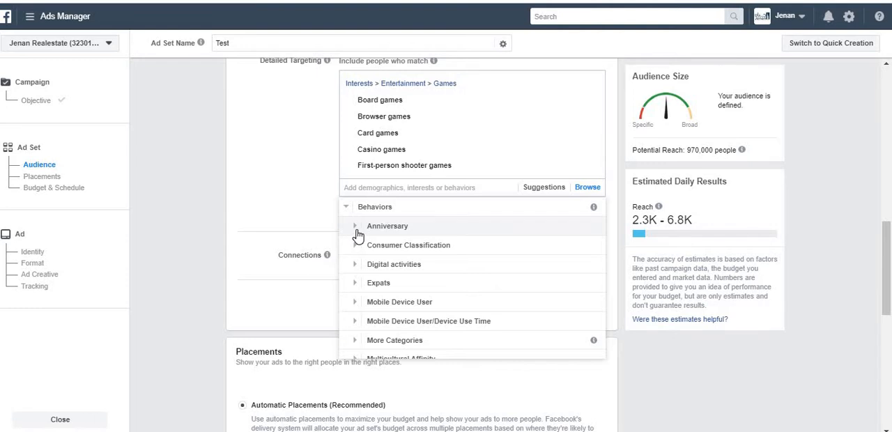
left_click(357, 230)
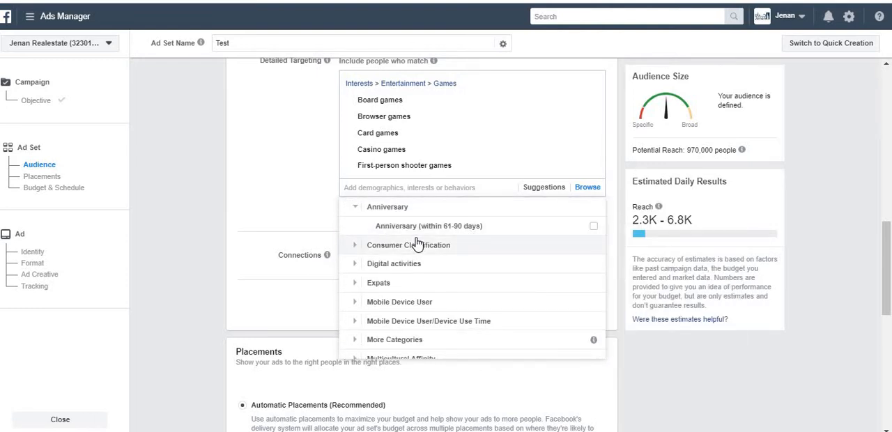
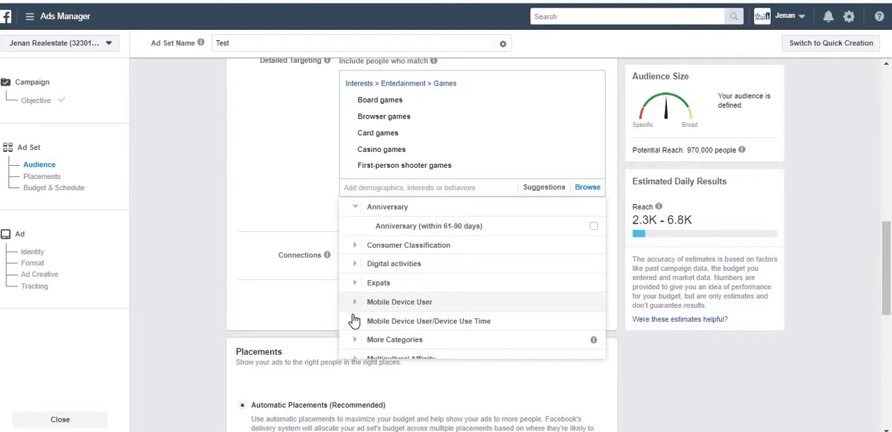
Browse the Behaviors category through Mobile Device User and All Mobile Devices by Brand to the Apple device options
left_click(357, 303)
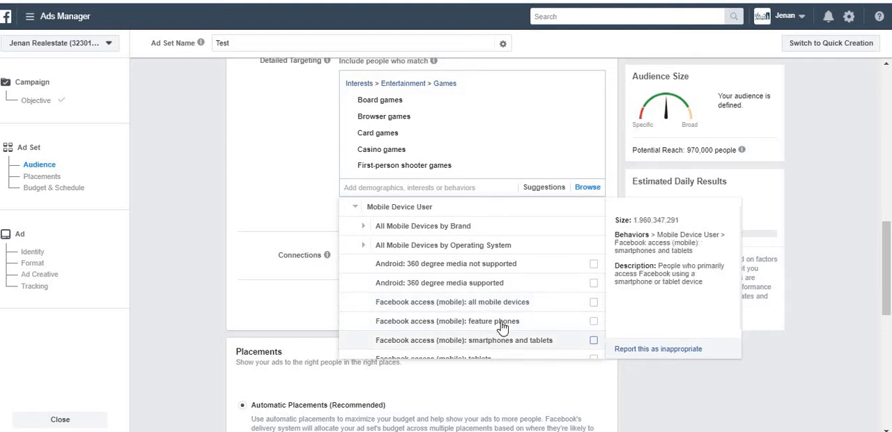
scroll(548, 294, "down", 2)
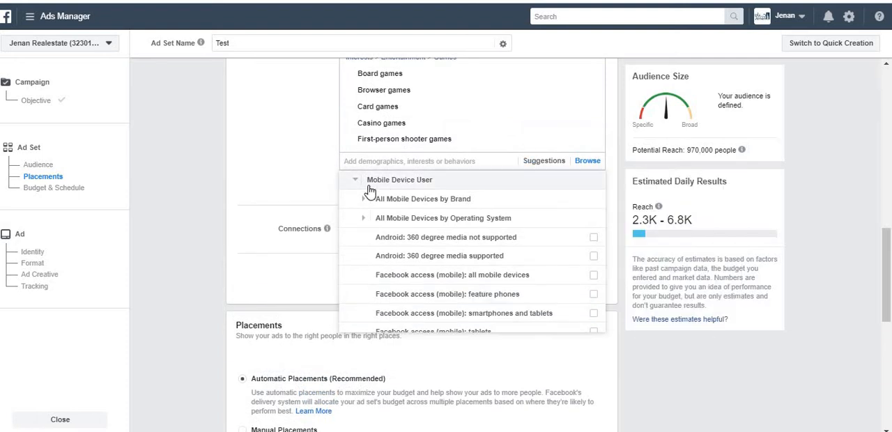
left_click(367, 200)
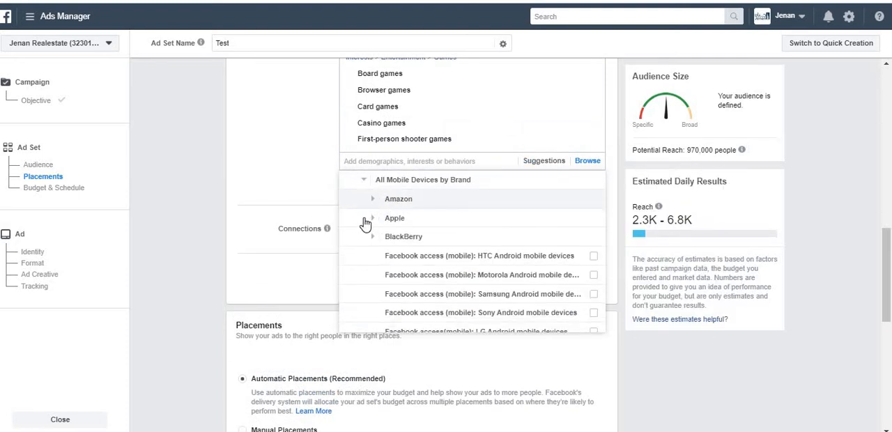
left_click(371, 219)
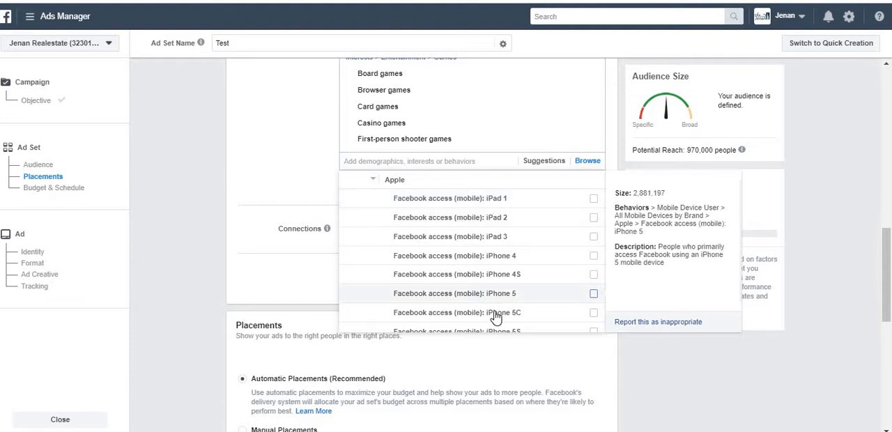
scroll(568, 267, "down", 2)
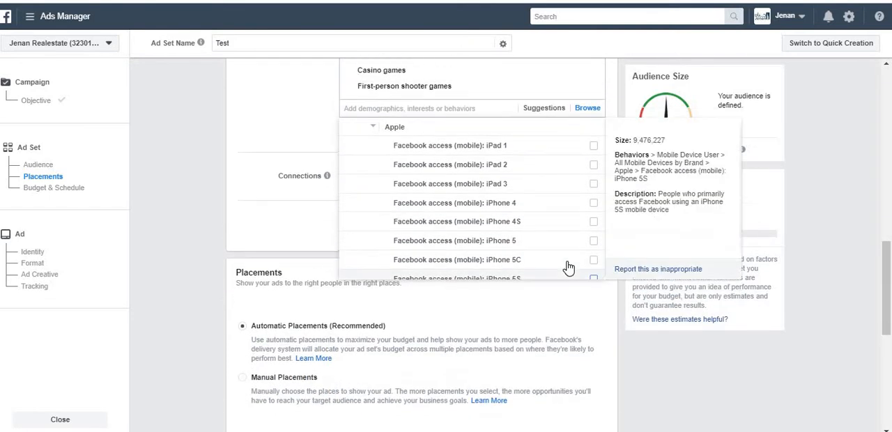
scroll(571, 265, "up", 2)
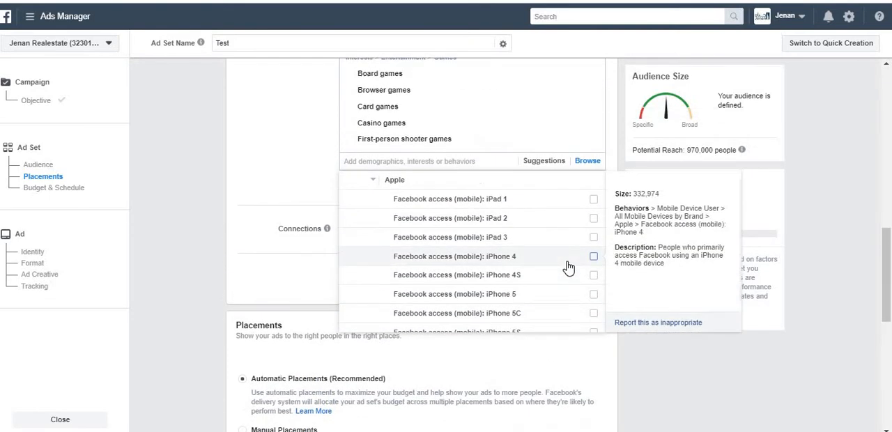
Collapse the Apple, All Mobile Devices by Brand and Mobile Device User groups, and close the detailed targeting browser
left_click(370, 181)
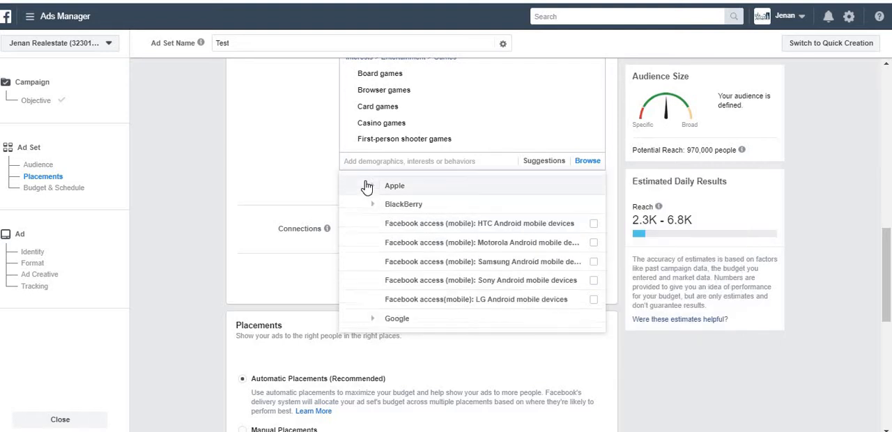
scroll(367, 187, "up", 1)
left_click(365, 182)
scroll(367, 187, "up", 1)
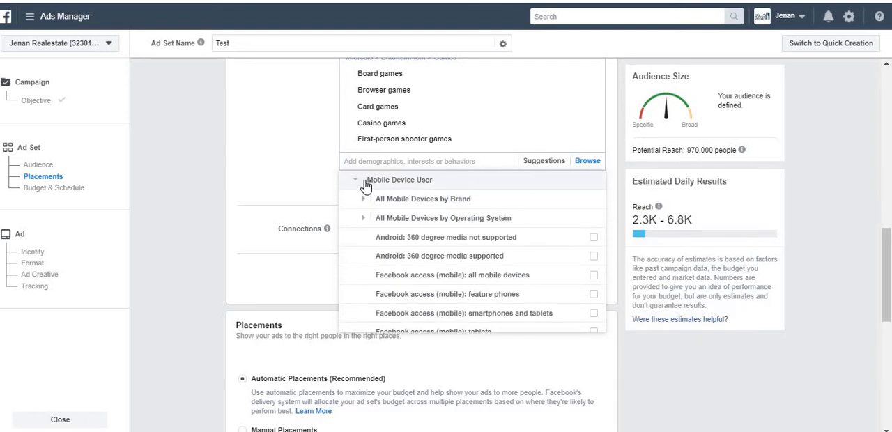
left_click(355, 181)
scroll(355, 185, "up", 1)
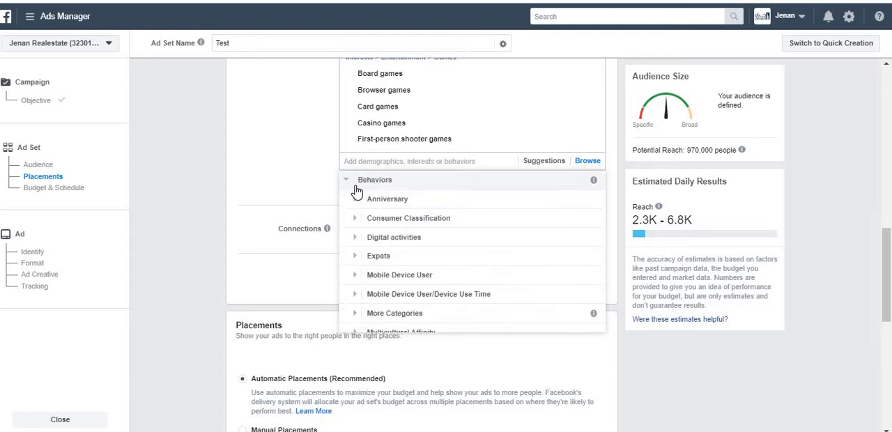
left_click(284, 181)
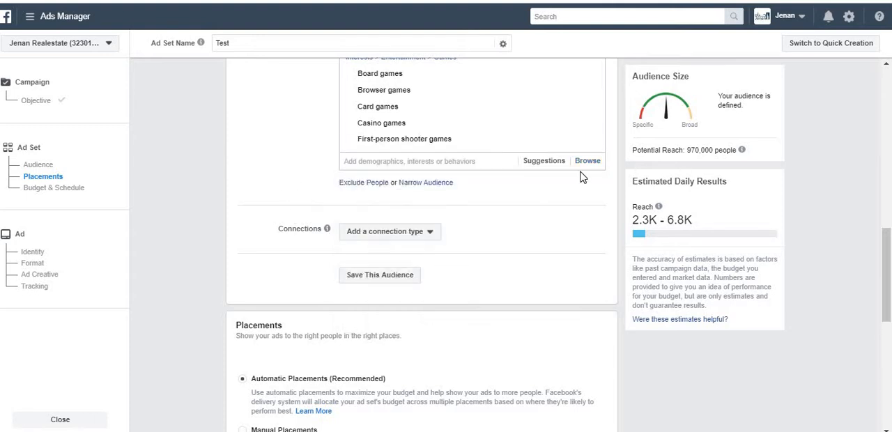
left_click(540, 164)
scroll(297, 140, "up", 2)
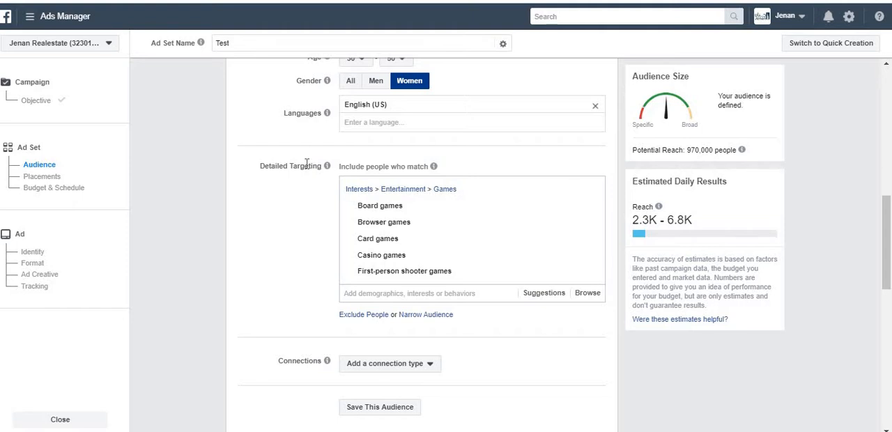
Examine the connection types available for the audience under Connections, and close the list without choosing one
scroll(307, 165, "down", 3)
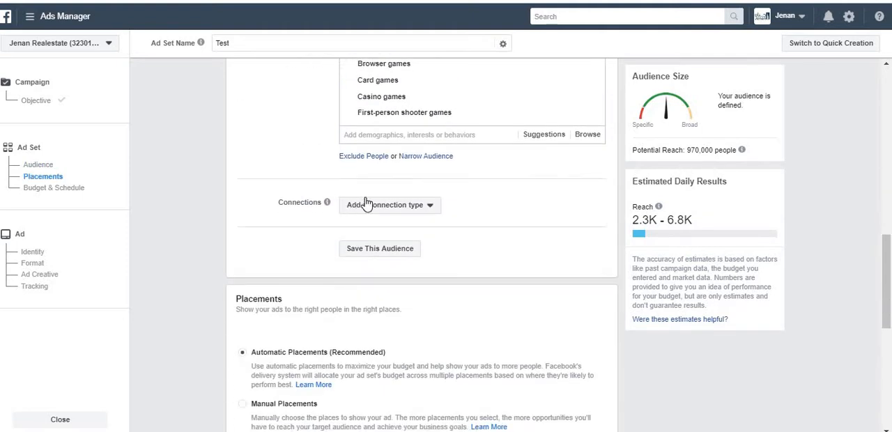
left_click(367, 208)
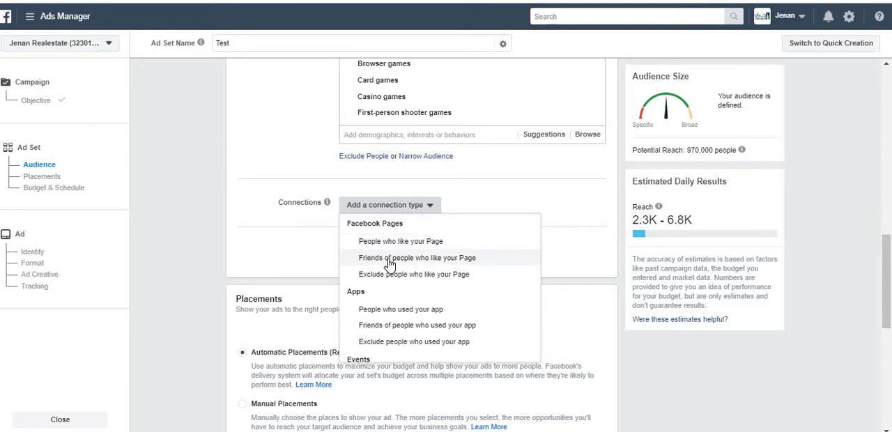
left_click(301, 237)
left_click(364, 209)
left_click(294, 230)
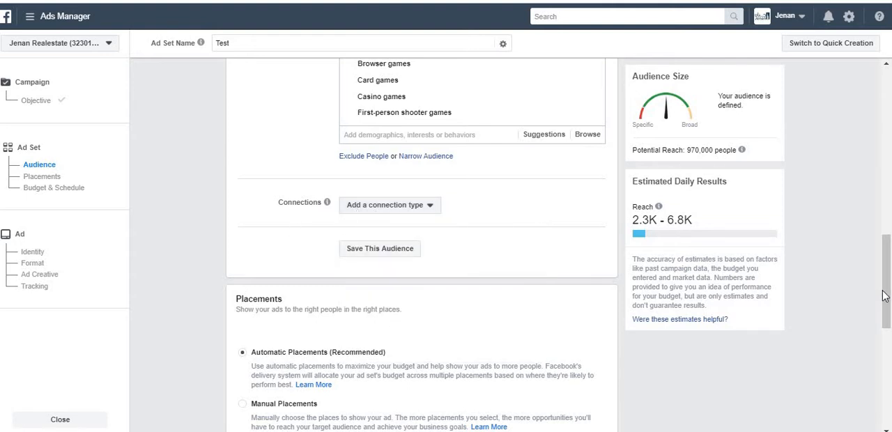
Look at the saved audiences available for the ad set, and close the list
left_click_drag(884, 296, 885, 274)
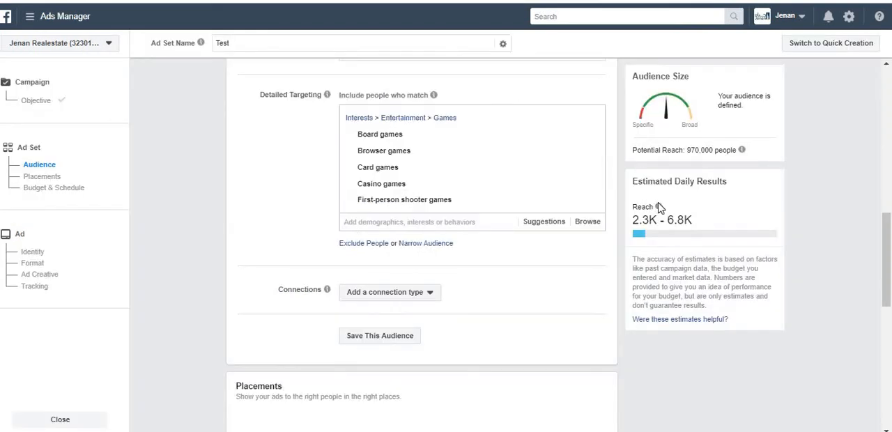
left_click(879, 155)
left_click_drag(878, 155, 869, 119)
left_click(377, 159)
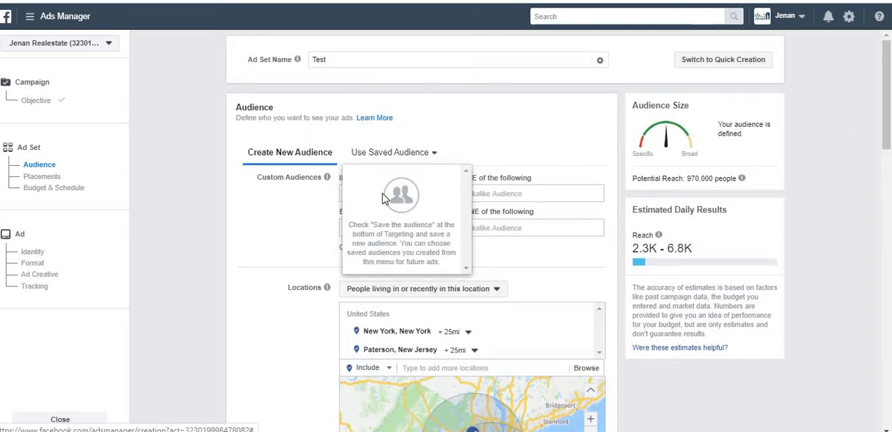
left_click(855, 204)
Switch the ad set to Manual Placements and deselect Instagram Feed and Instagram Explore under Feeds
left_click_drag(886, 127, 890, 348)
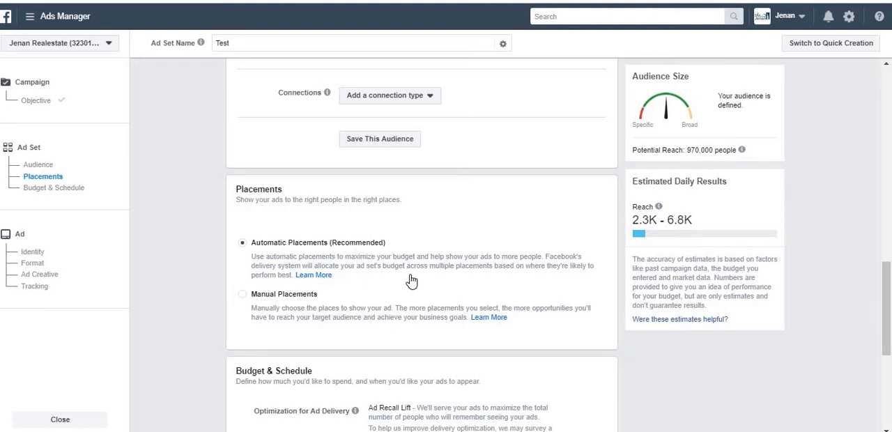
left_click(243, 296)
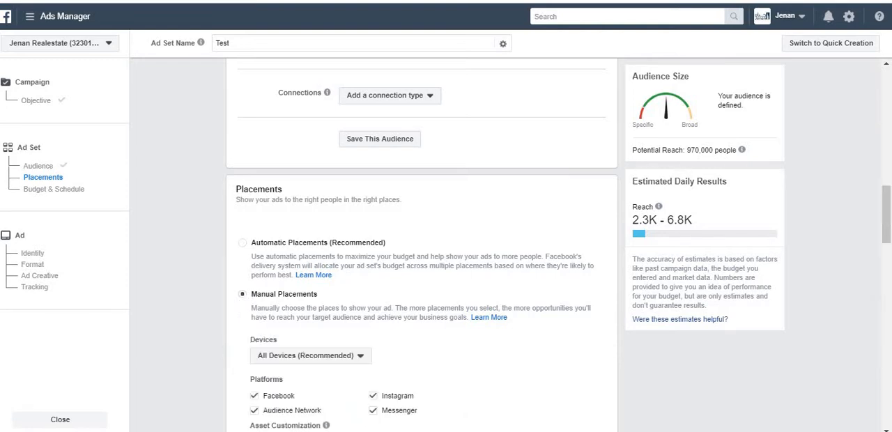
left_click_drag(888, 226, 891, 281)
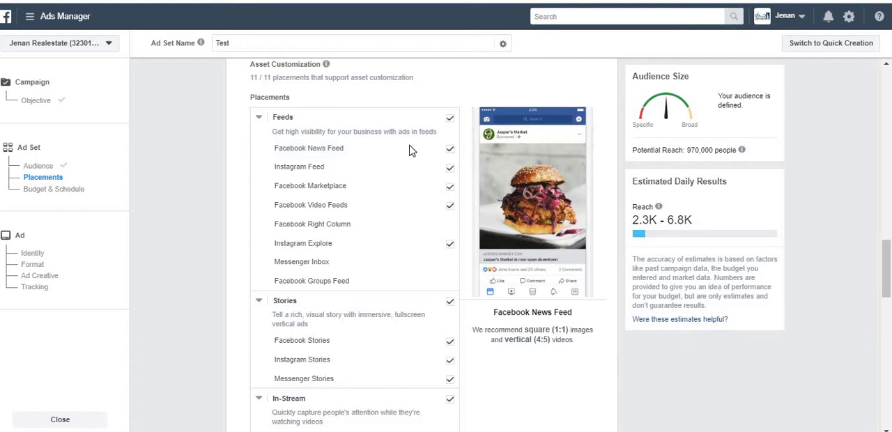
left_click(449, 171)
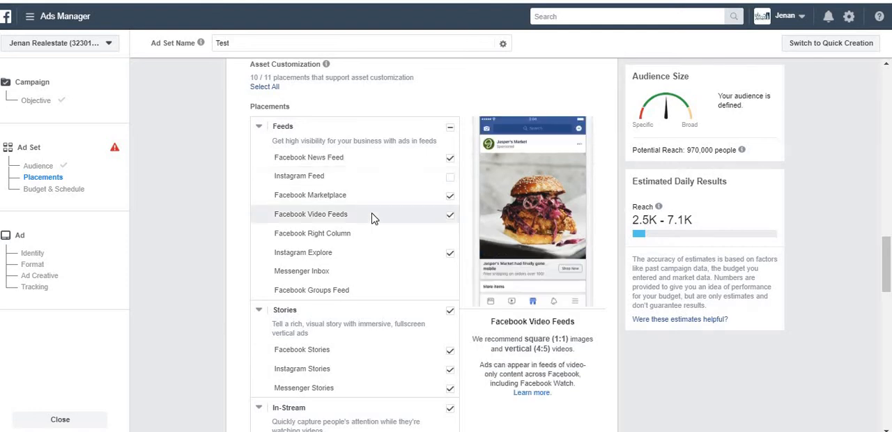
left_click(450, 254)
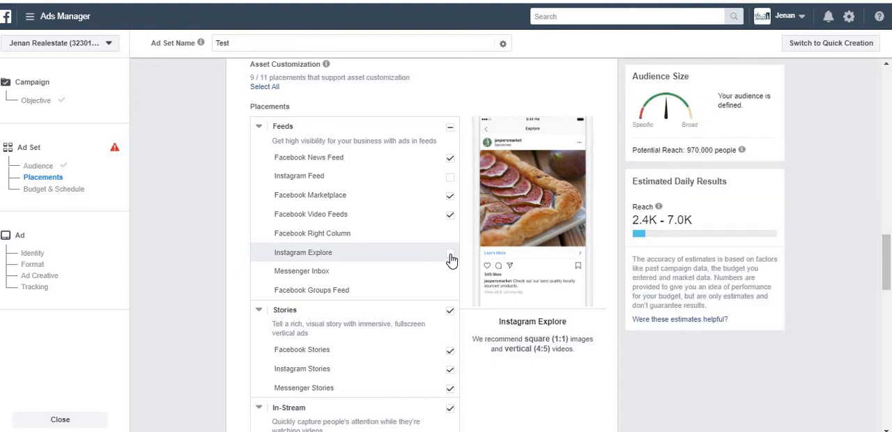
Collapse the Feeds placements and deselect Instagram Stories and Messenger Stories under Stories
left_click(258, 130)
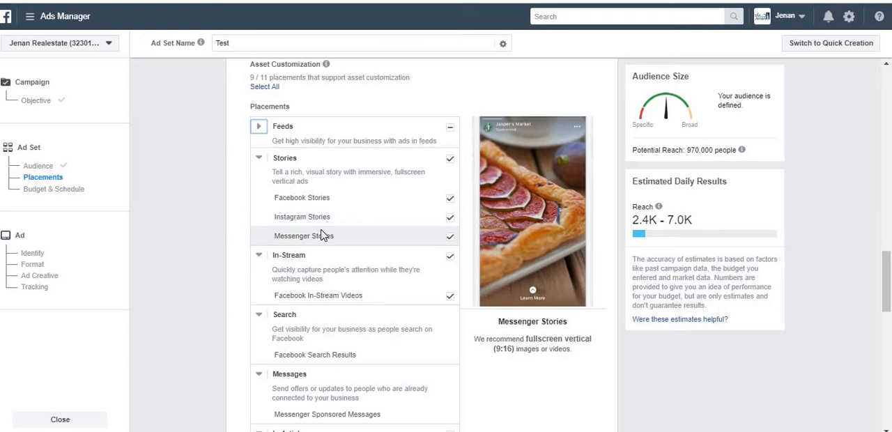
left_click(450, 218)
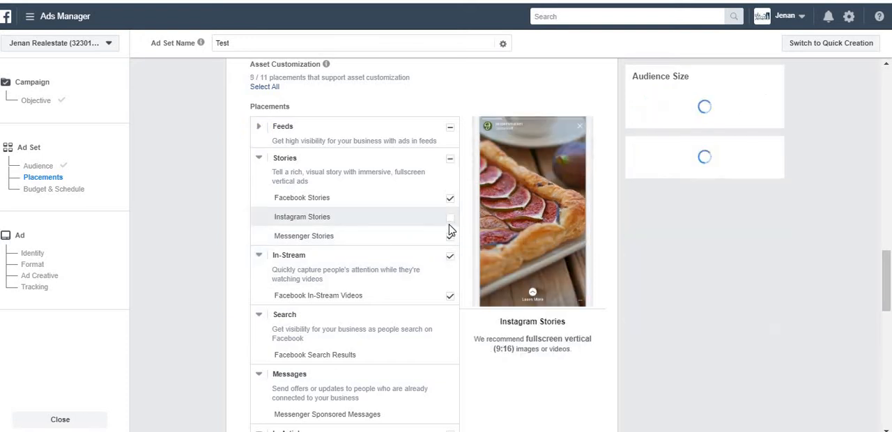
left_click(449, 236)
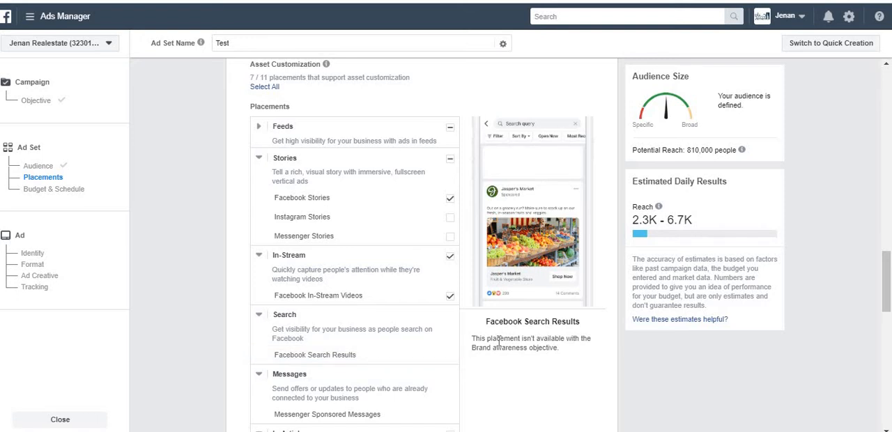
Review the Search placement note and deselect the whole Apps and Sites placement group
left_click_drag(521, 336, 536, 360)
left_click(525, 343)
left_click_drag(885, 281, 885, 297)
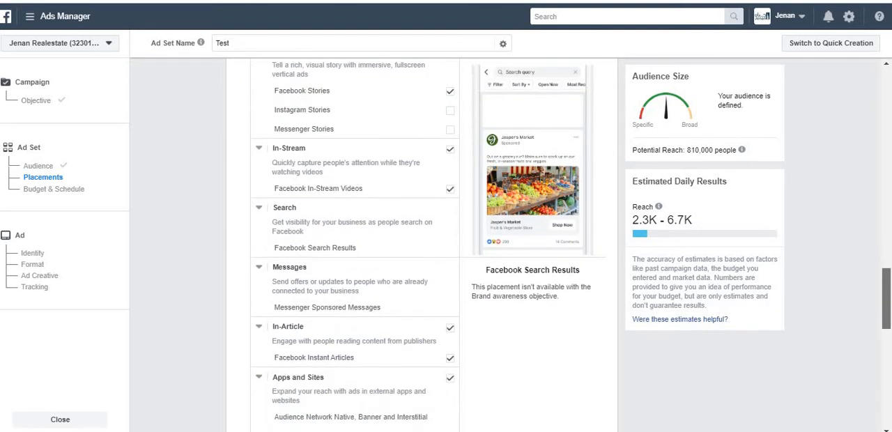
scroll(388, 277, "down", 2)
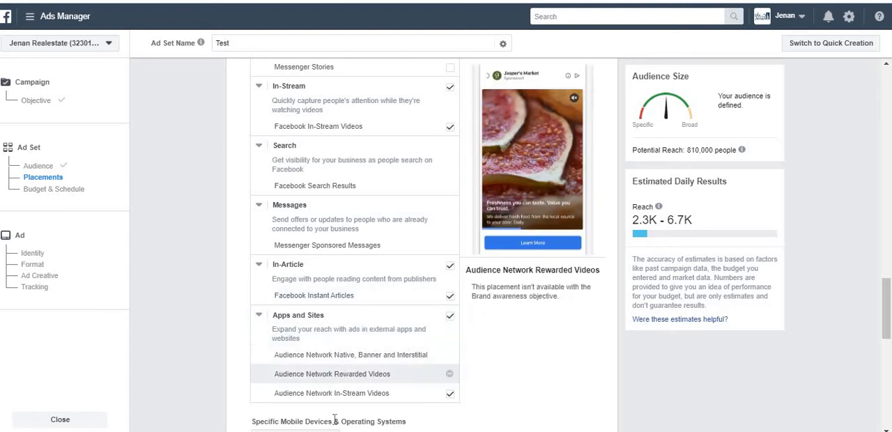
left_click(451, 318)
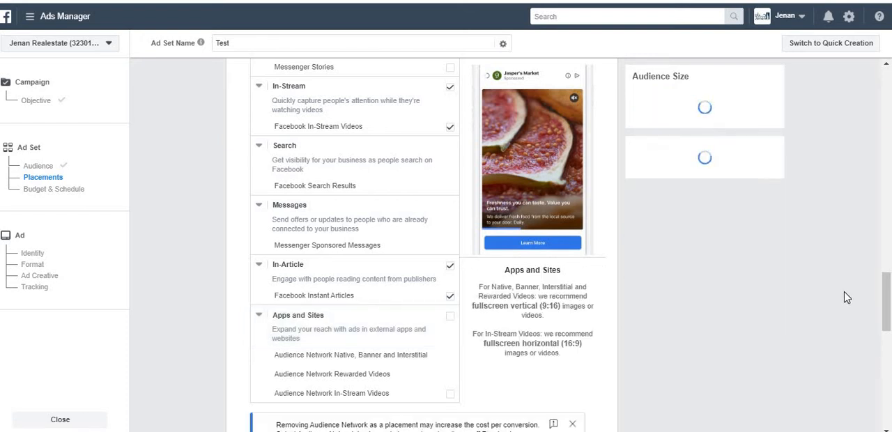
Check the device options for the manual placements, keeping All Devices selected
left_click_drag(886, 296, 885, 229)
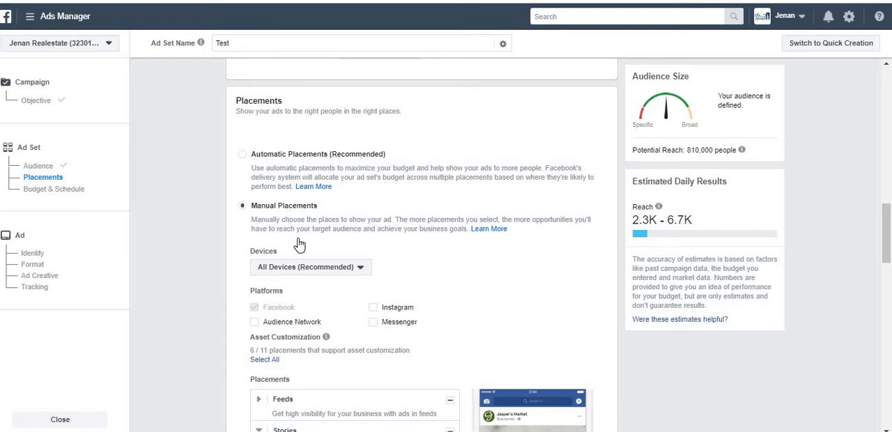
left_click(310, 269)
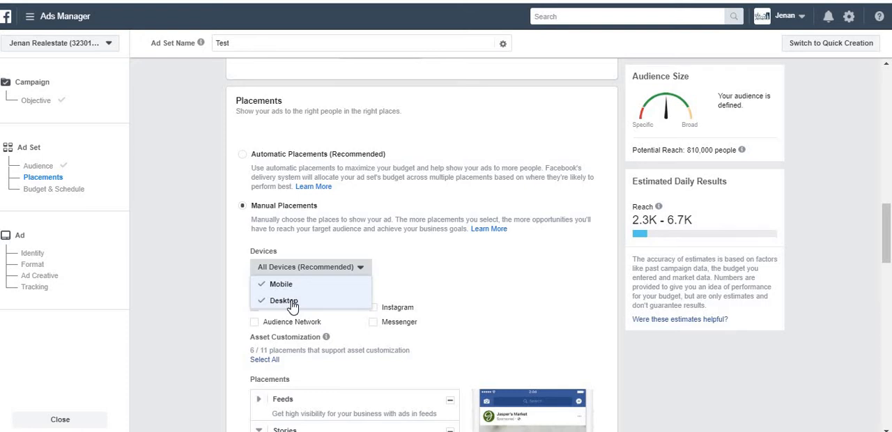
left_click(437, 264)
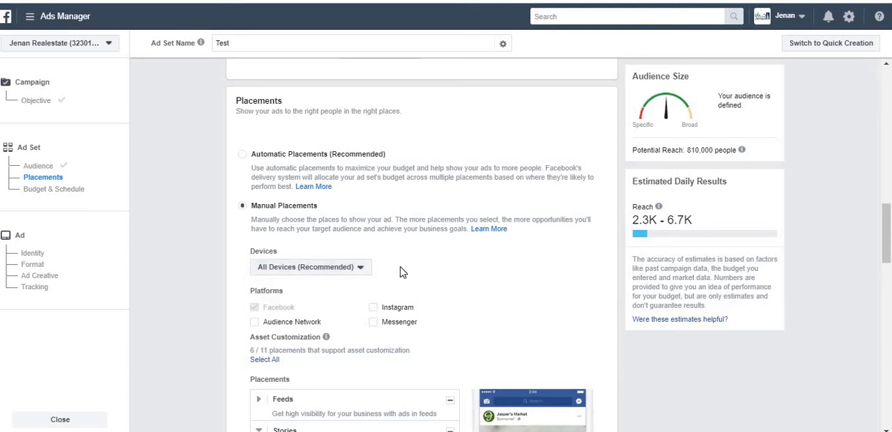
Re-enable the Audience Network, Instagram and Messenger platforms, and switch the ad set back to Automatic Placements
left_click(272, 326)
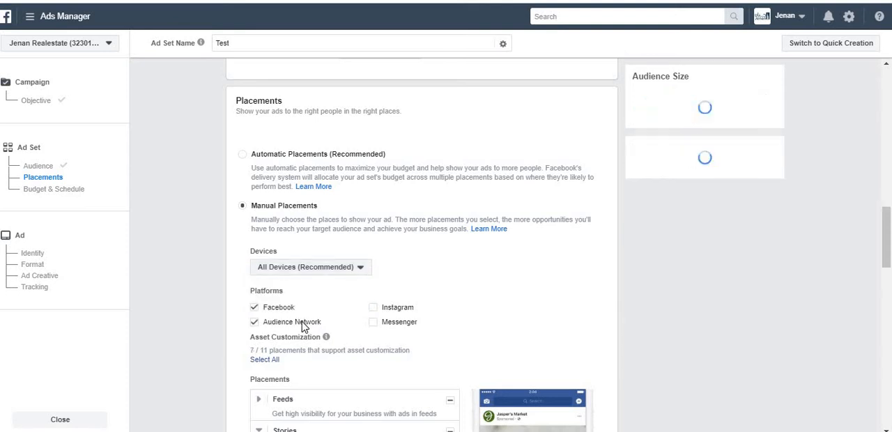
left_click(379, 309)
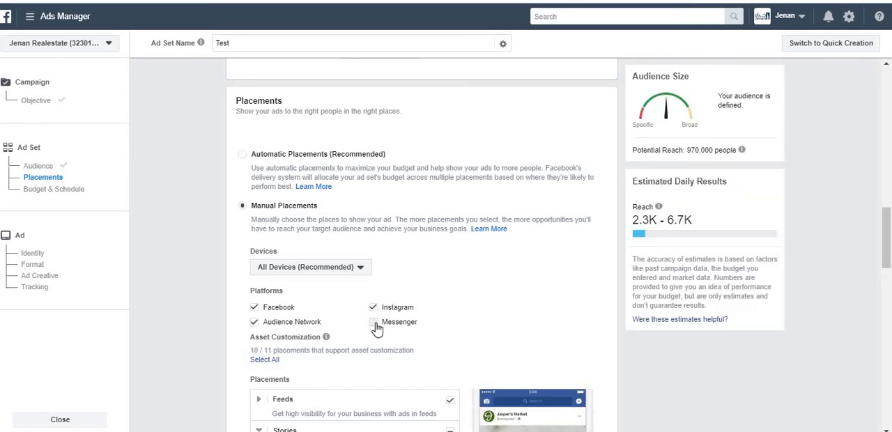
left_click(375, 326)
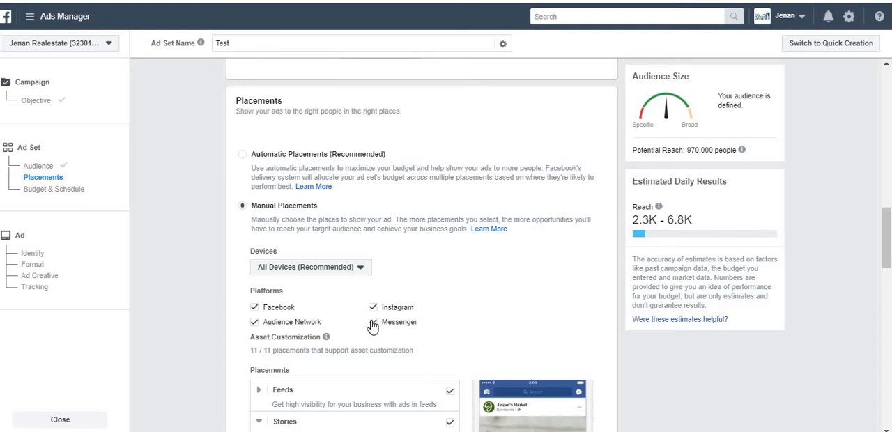
left_click(243, 156)
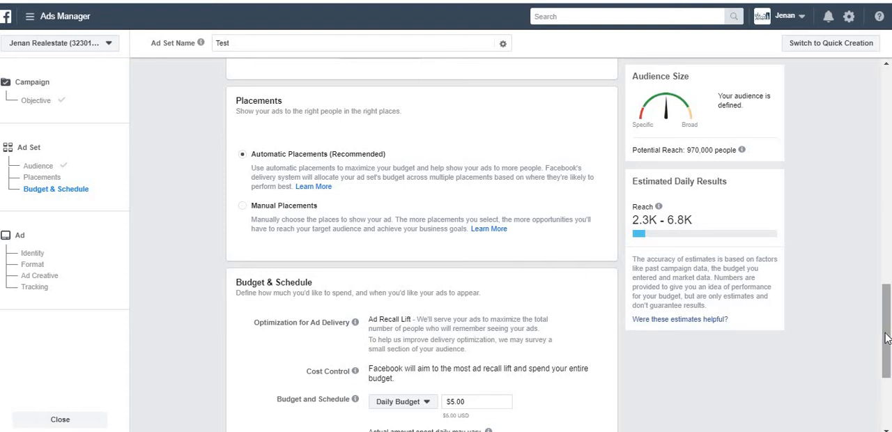
left_click_drag(887, 344, 888, 386)
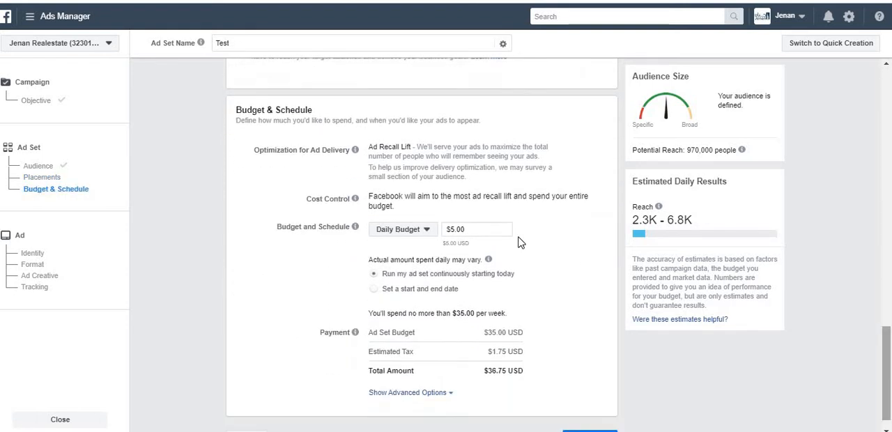
Switch to the Word notes, append ", Palcements, budget" to the Ad set line, and return to Ads Manager
key("alt+Tab")
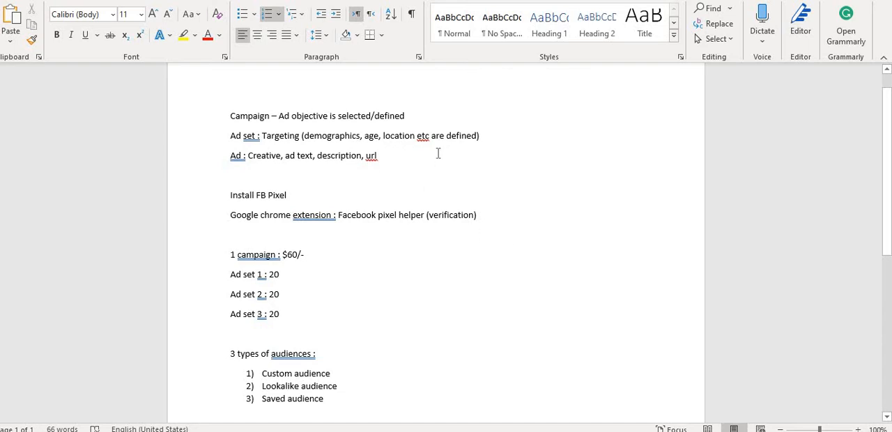
left_click(495, 134)
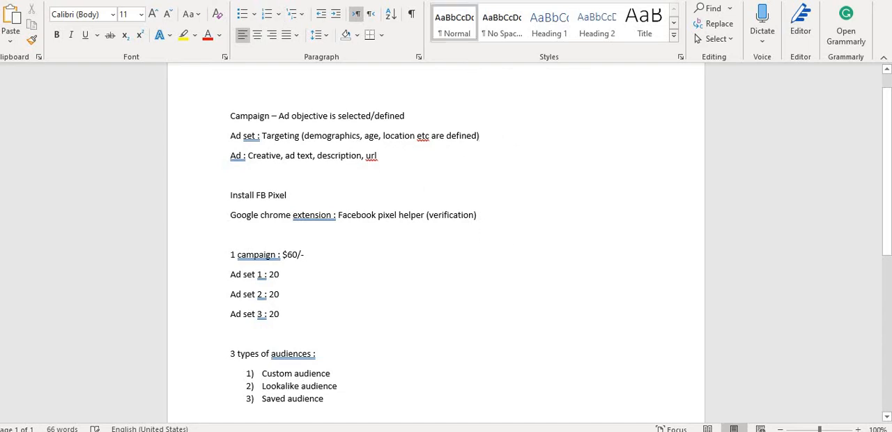
type(",")
key("alt+Tab")
key("alt+Tab")
key("alt+Tab")
key("alt+Tab")
type("Palo")
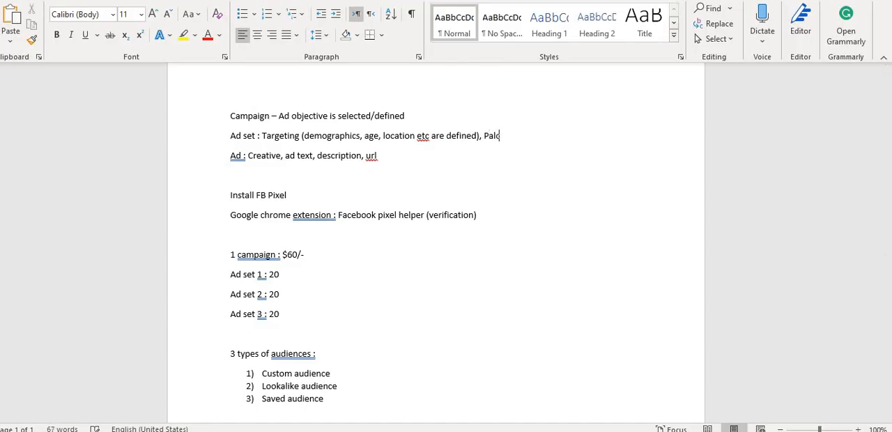
type("ements, udget")
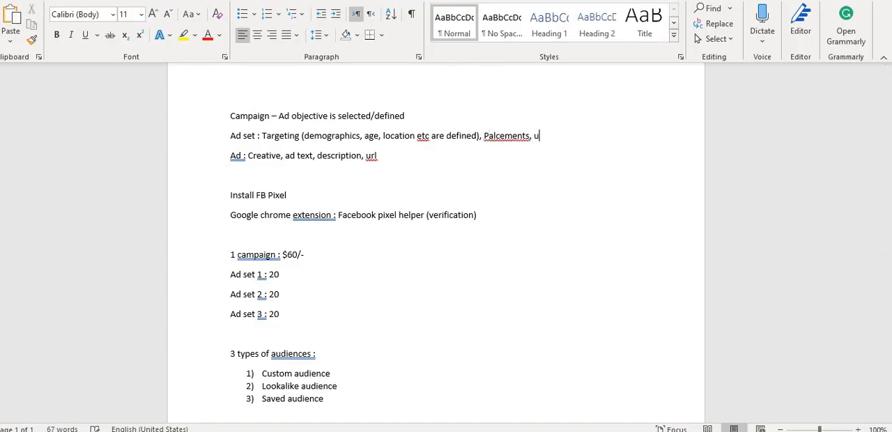
key("BackSpace")
key("BackSpace")
key("BackSpace")
key("BackSpace")
key("BackSpace")
type("budget")
key("alt+Tab")
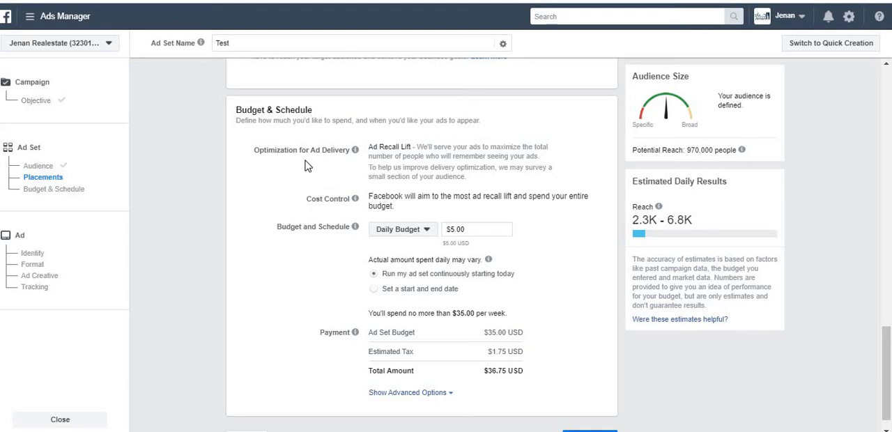
Read the Optimization for Ad Delivery help, and change the ad set to a Lifetime Budget of $500.00
mouse_move(359, 155)
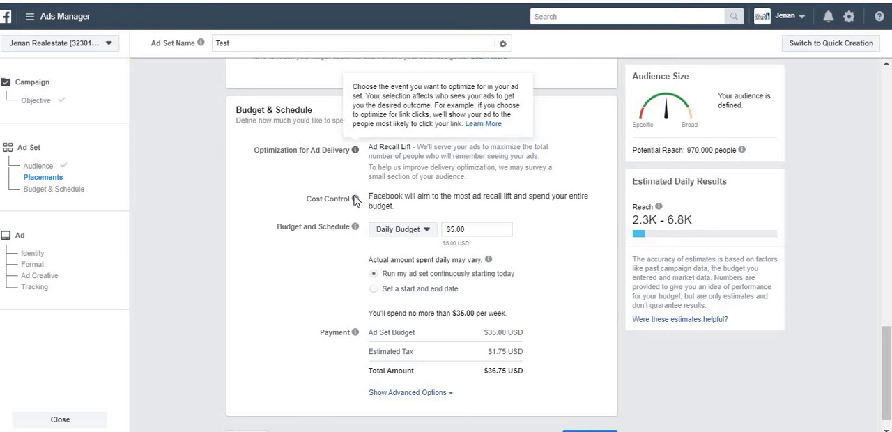
left_click(409, 232)
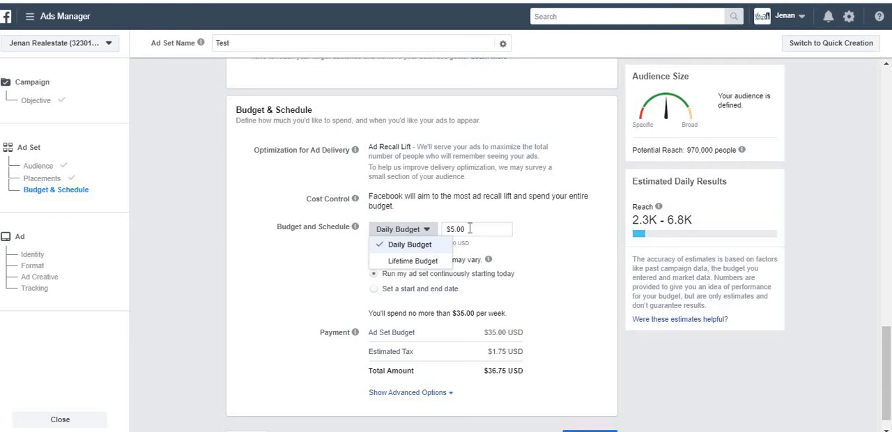
left_click(412, 260)
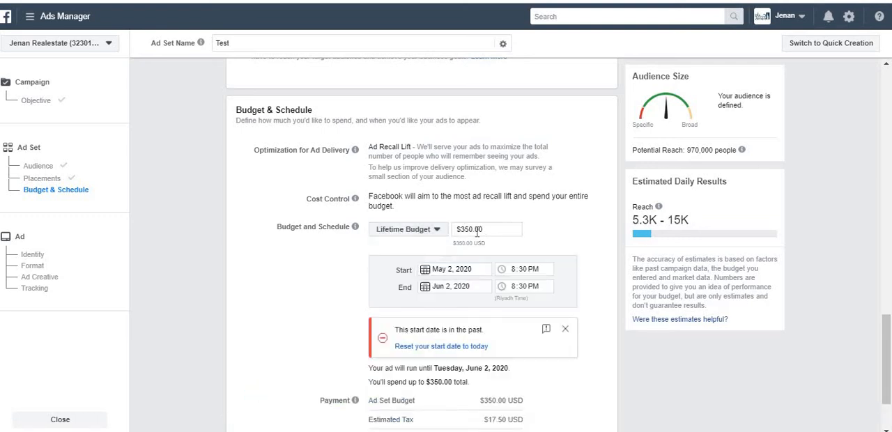
left_click(464, 229)
key("BackSpace")
type("0")
Check the start date calendar of the lifetime schedule without picking another date
left_click(458, 274)
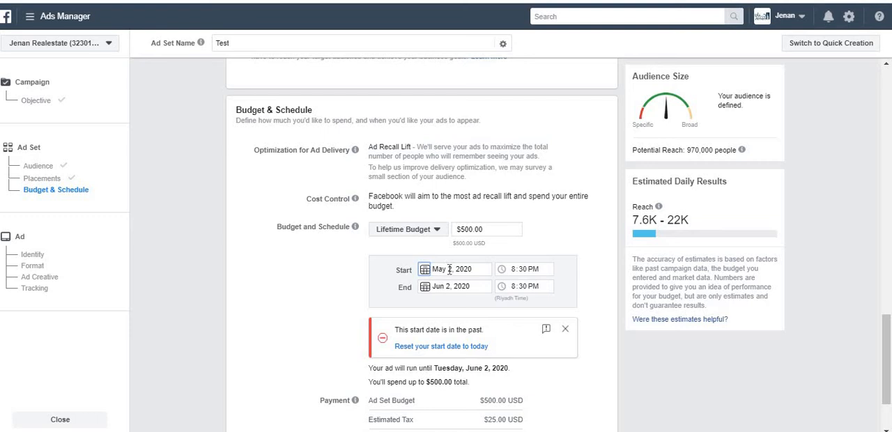
left_click(449, 271)
left_click(450, 270)
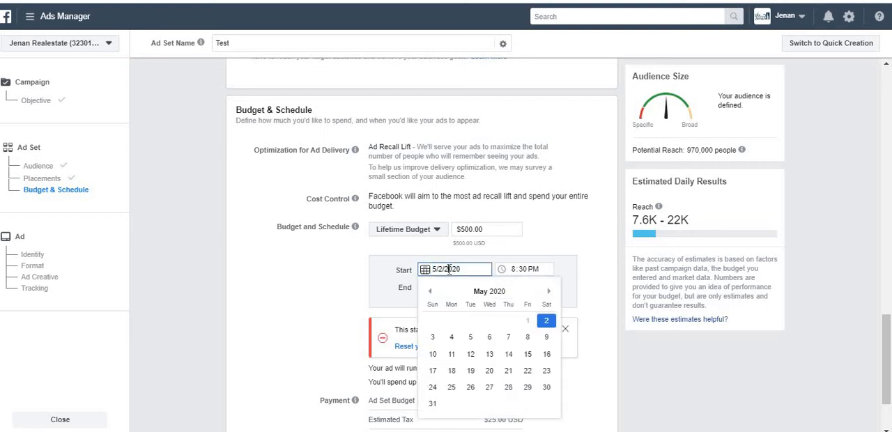
left_click(375, 278)
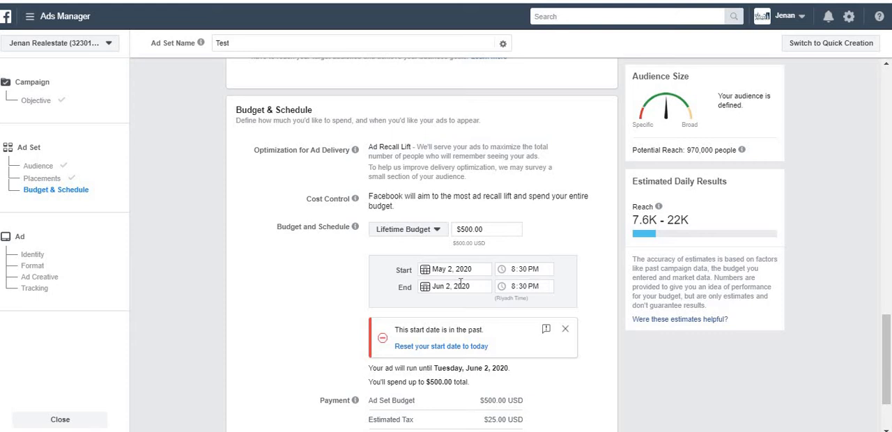
Switch back to Daily Budget, try the start and end date option, and set the ad set to run continuously starting today
left_click(426, 235)
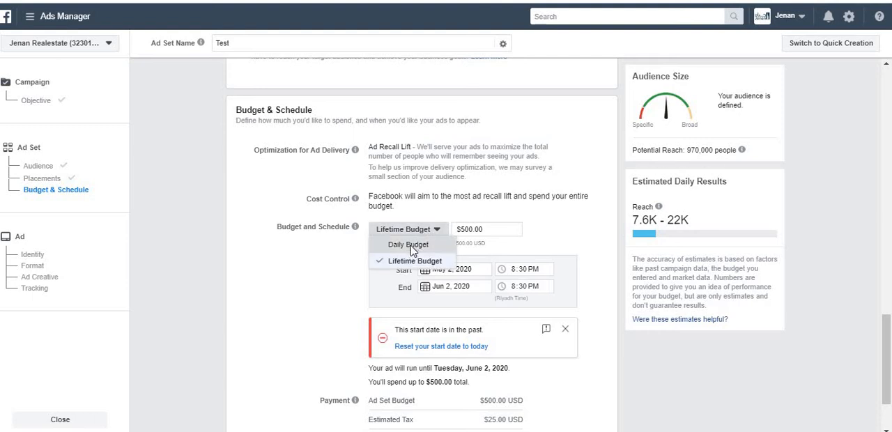
left_click(409, 245)
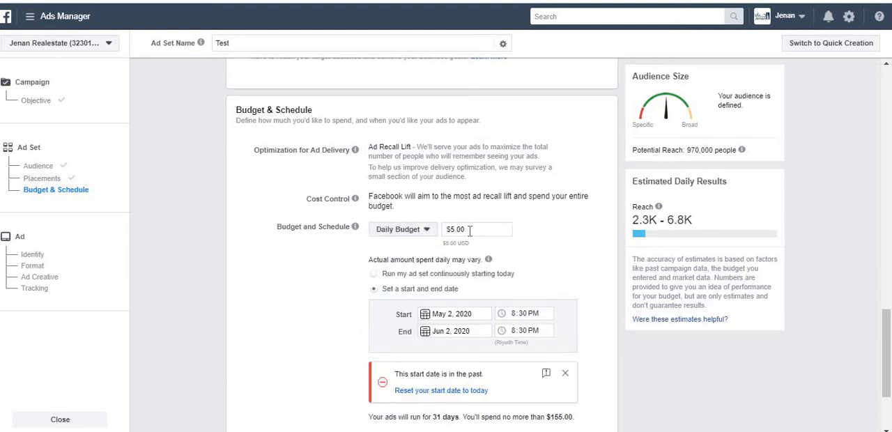
left_click(470, 230)
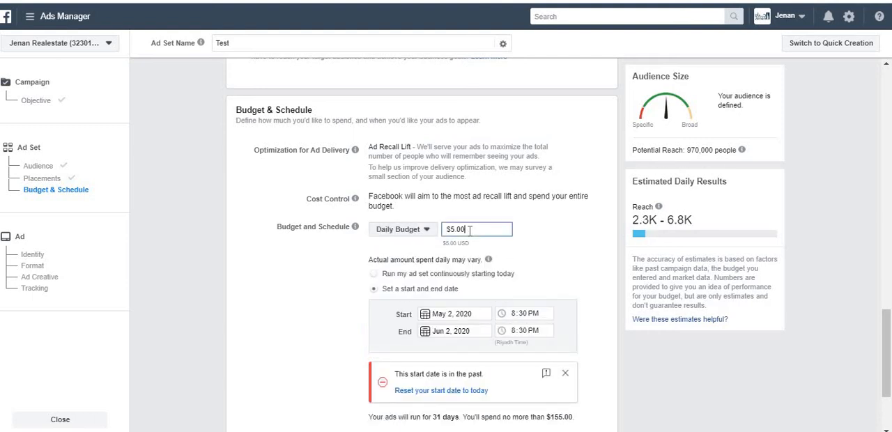
left_click(422, 277)
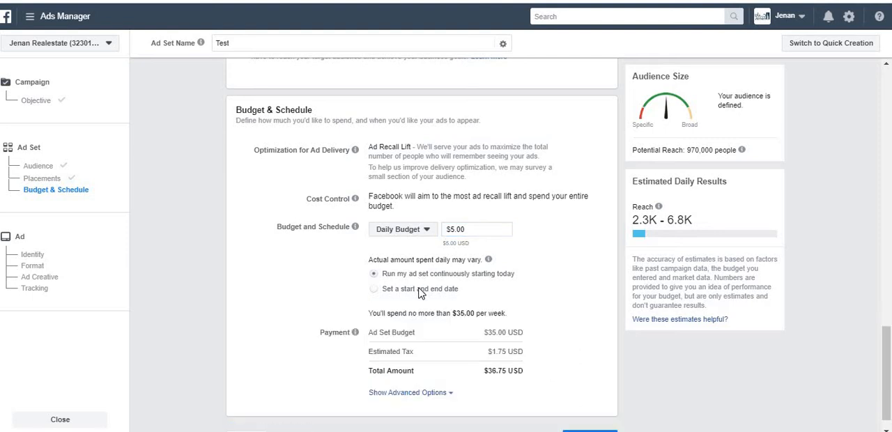
left_click(420, 291)
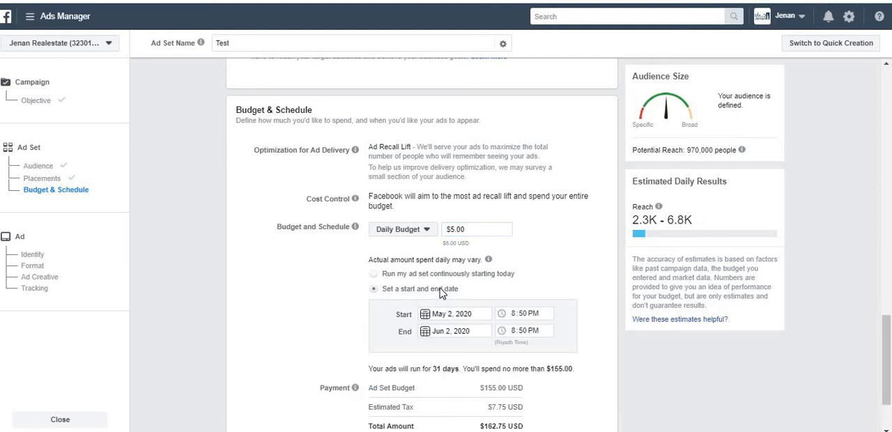
left_click(429, 276)
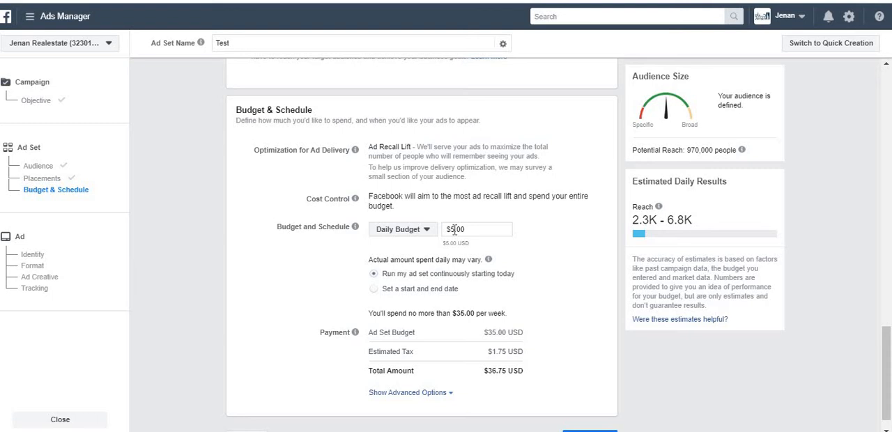
Show the advanced options, expand the delivery type choices keeping Standard, and continue to the ad setup
scroll(889, 355, "down", 1)
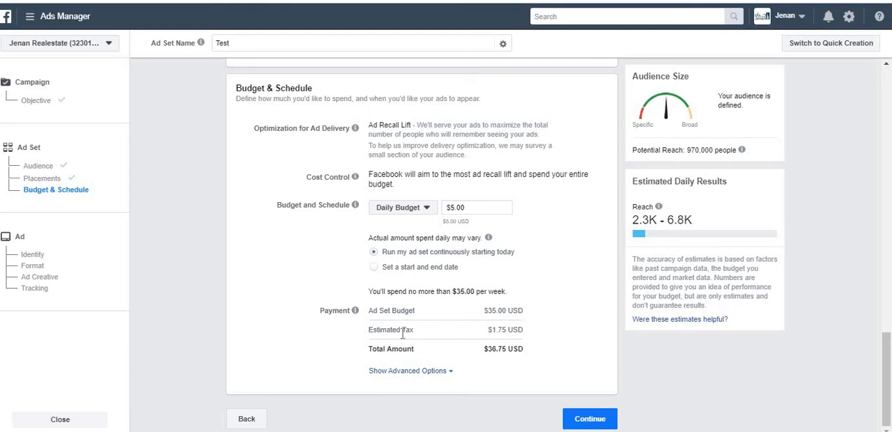
left_click(422, 372)
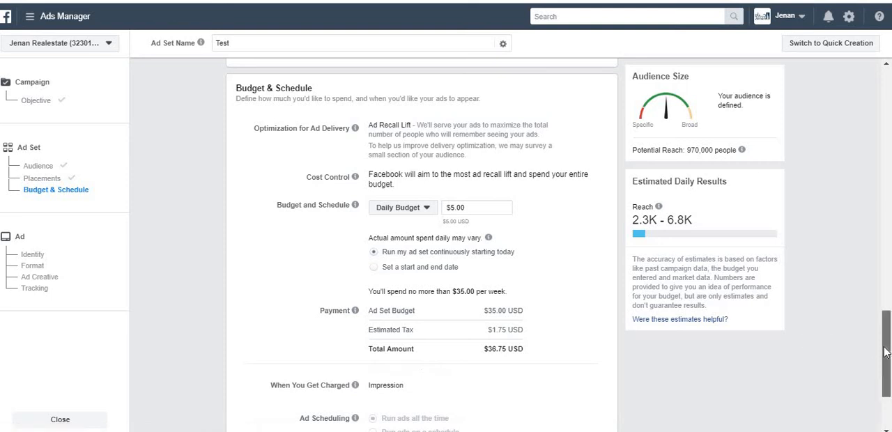
left_click_drag(878, 362, 884, 389)
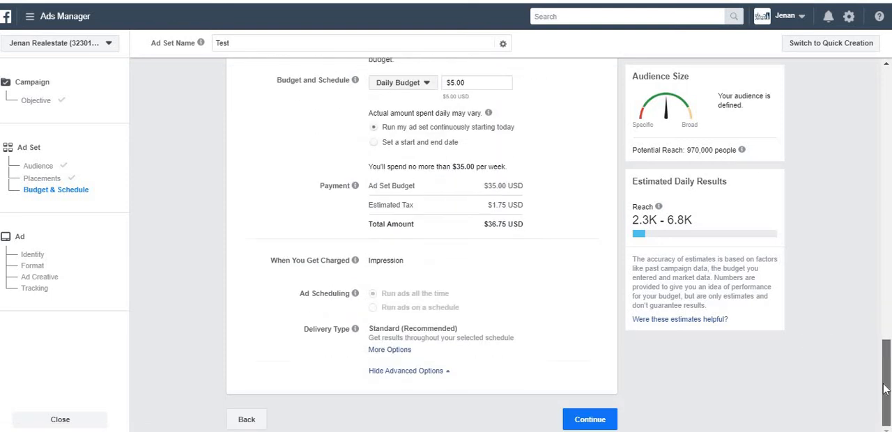
left_click(382, 350)
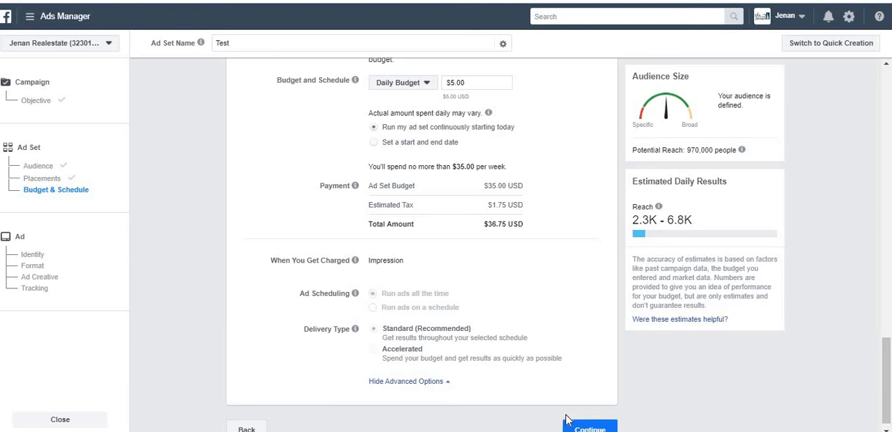
left_click(590, 426)
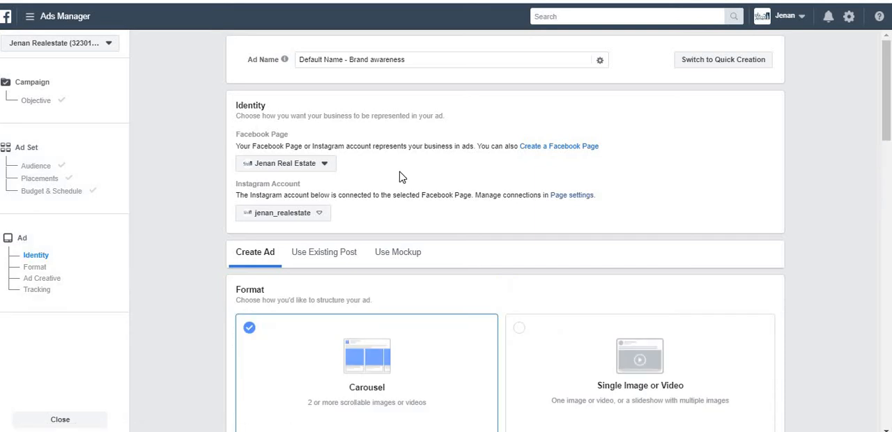
Examine the Ad Name field and the Facebook Page choice in the ad's Identity section
left_click(464, 65)
key("ctrl+a")
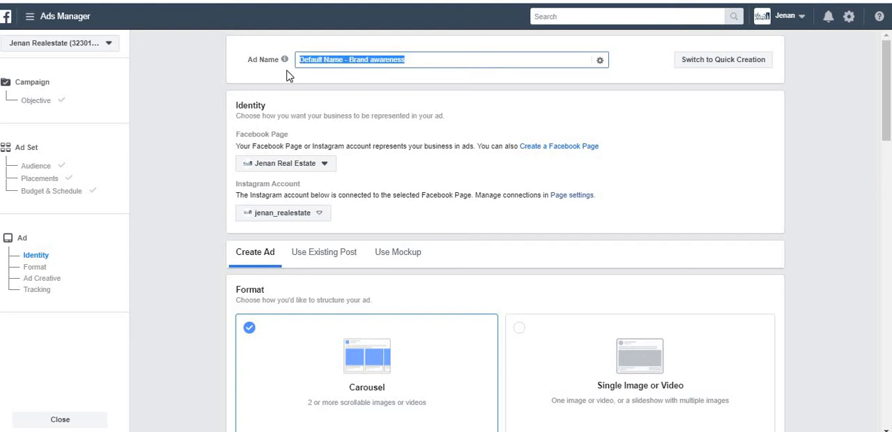
left_click(324, 168)
left_click(321, 168)
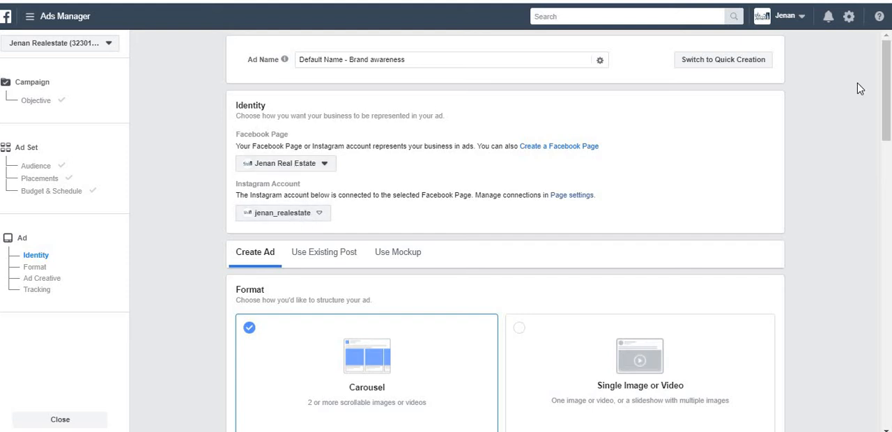
Look over the ad's format and creative sections and the Use Existing Post option, ending back on Create Ad
left_click_drag(887, 101, 889, 195)
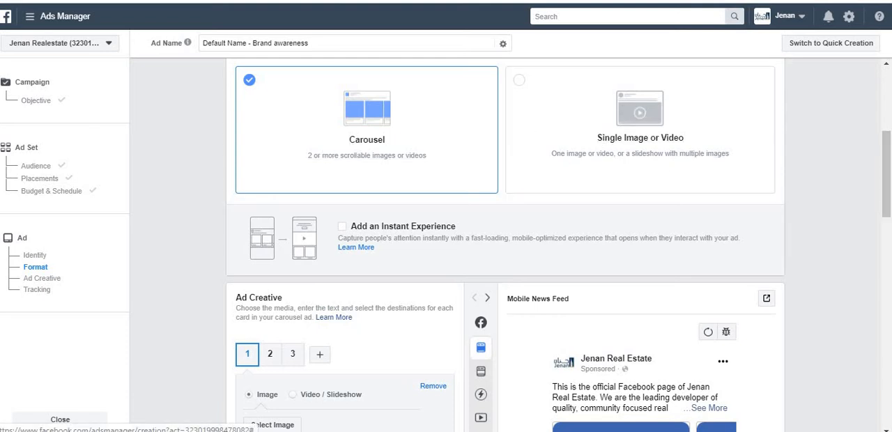
left_click_drag(890, 206, 889, 272)
left_click_drag(888, 241, 886, 122)
scroll(653, 233, "down", 2)
scroll(506, 111, "up", 2)
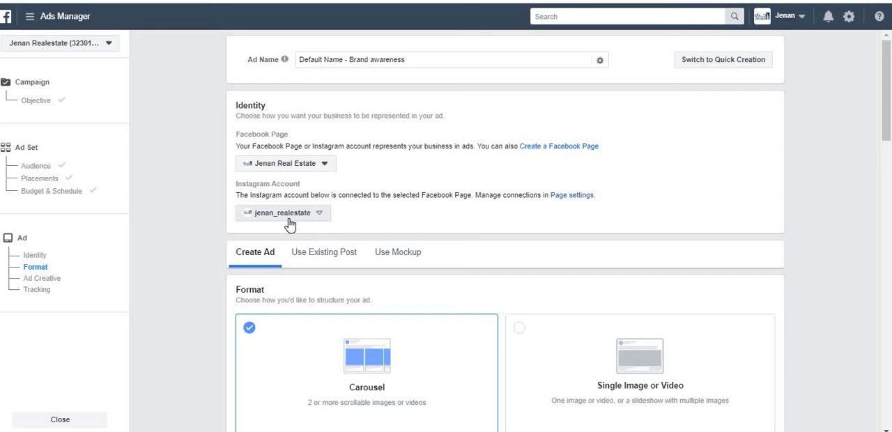
left_click(323, 259)
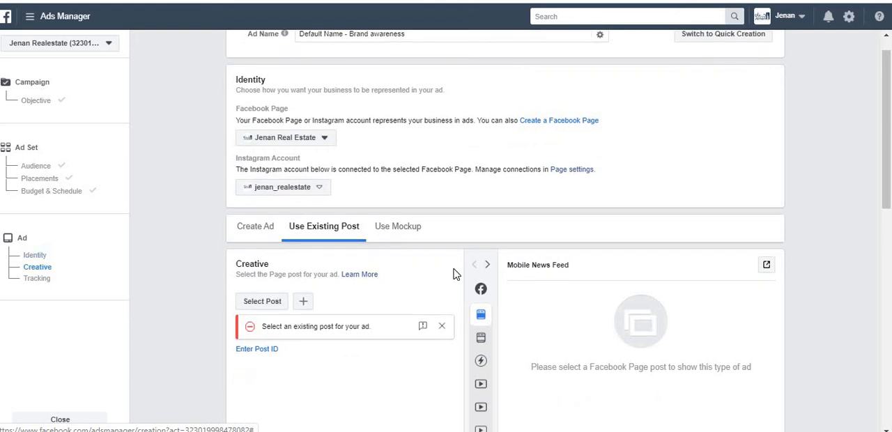
left_click(269, 231)
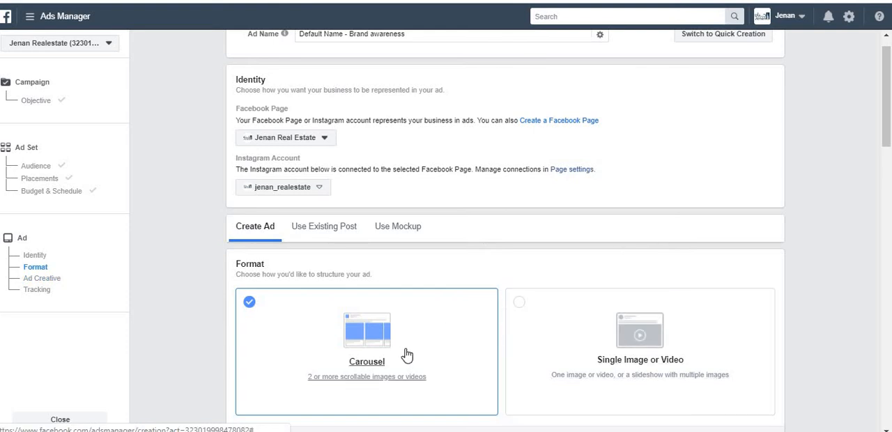
Try the Single Image or Video format for the ad, and return to Carousel
scroll(888, 166, "down", 1)
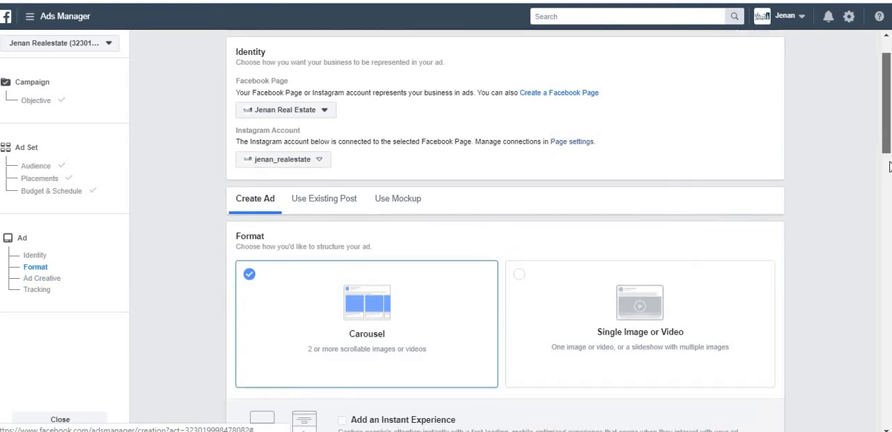
scroll(889, 166, "down", 2)
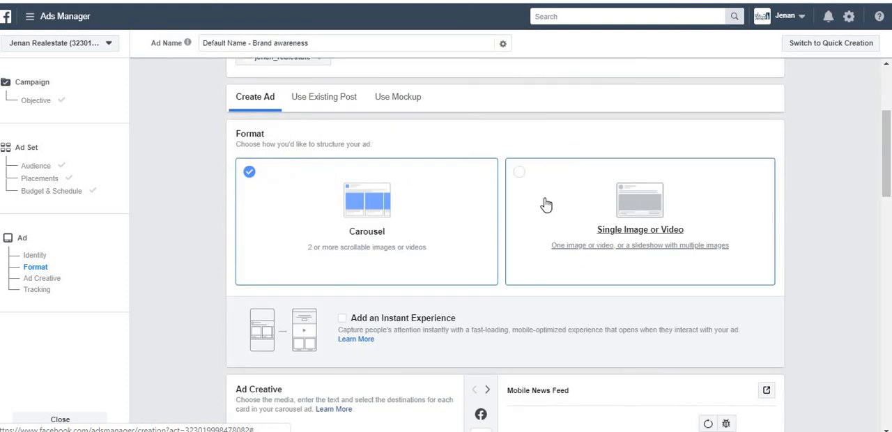
left_click(546, 205)
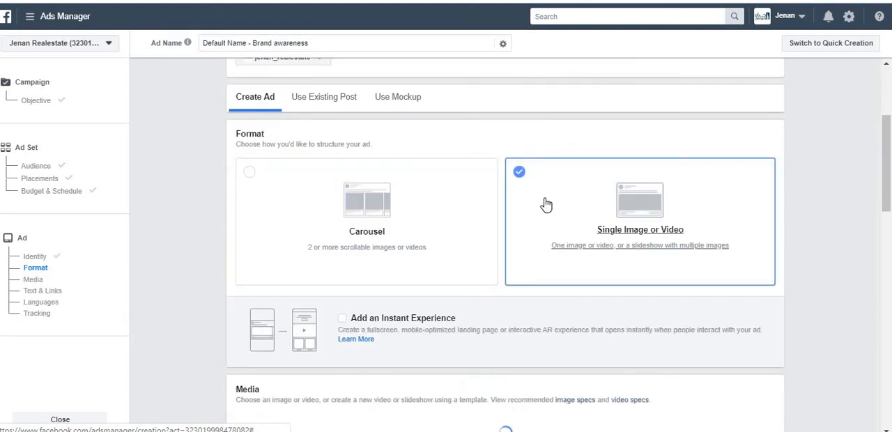
left_click(305, 213)
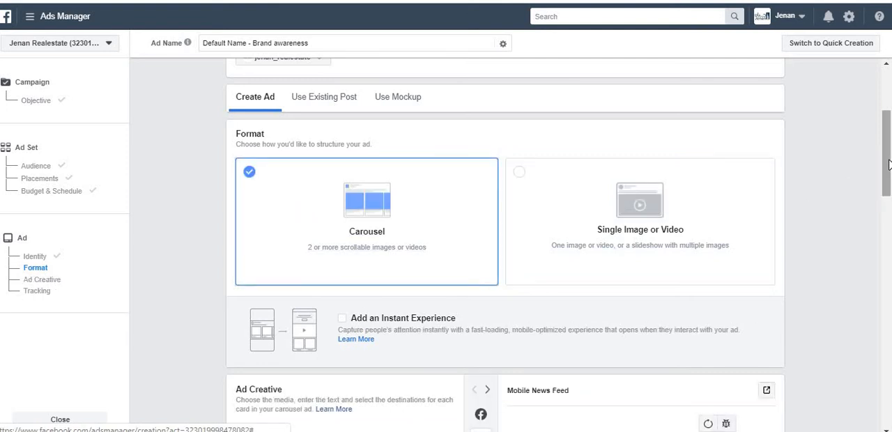
Look over the carousel card settings, preview the ad as Desktop News Feed, and browse through its cards
scroll(890, 164, "down", 5)
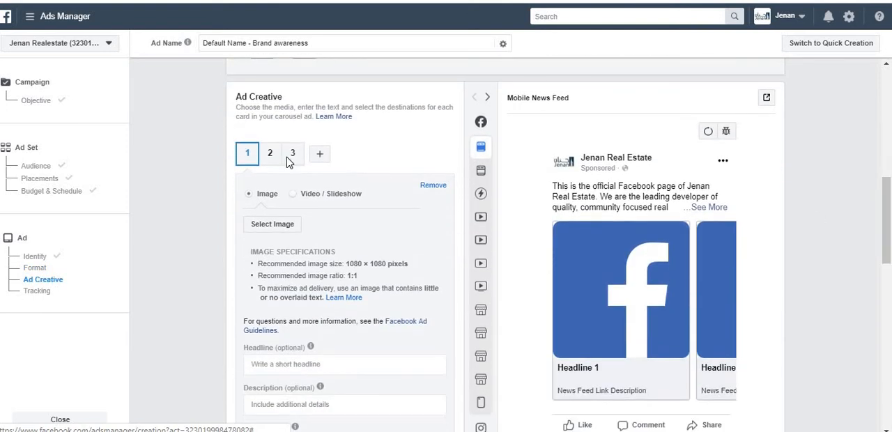
left_click(294, 160)
mouse_move(484, 173)
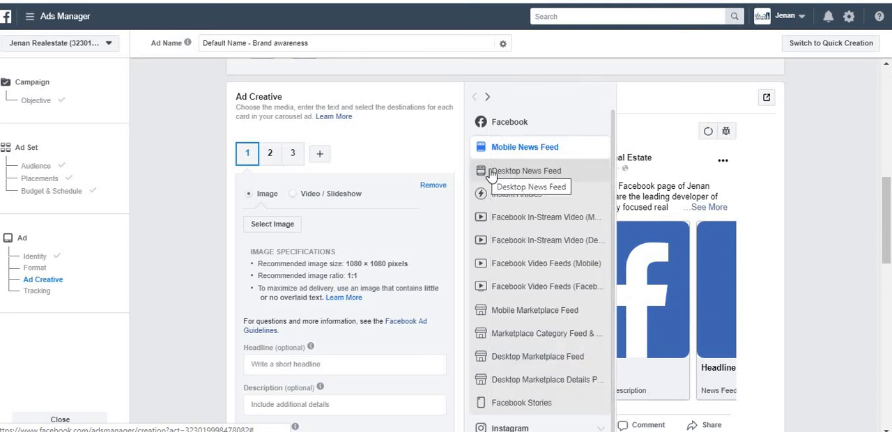
left_click(491, 173)
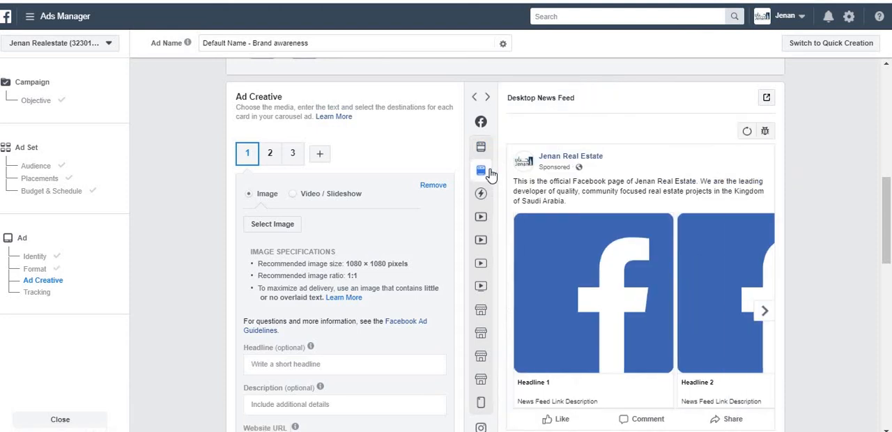
left_click(764, 312)
left_click(765, 312)
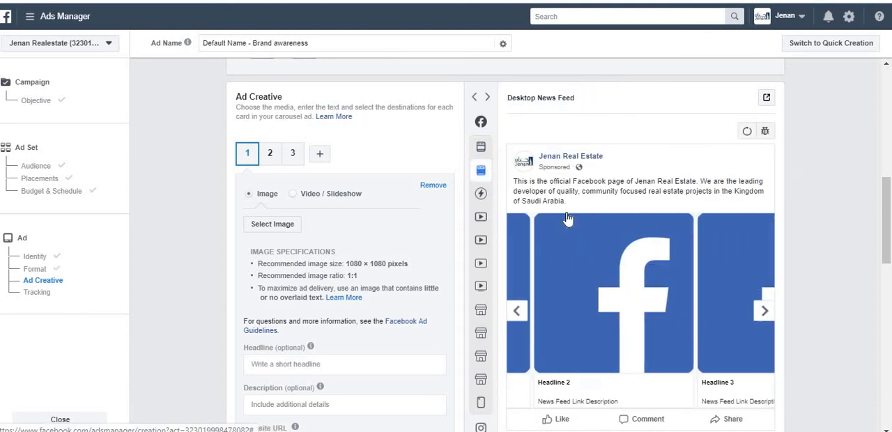
Preview the ad as Mobile News Feed, Instant Articles and Facebook In-Stream Video (Mobile), then browse the cards again in Desktop News Feed
left_click(483, 155)
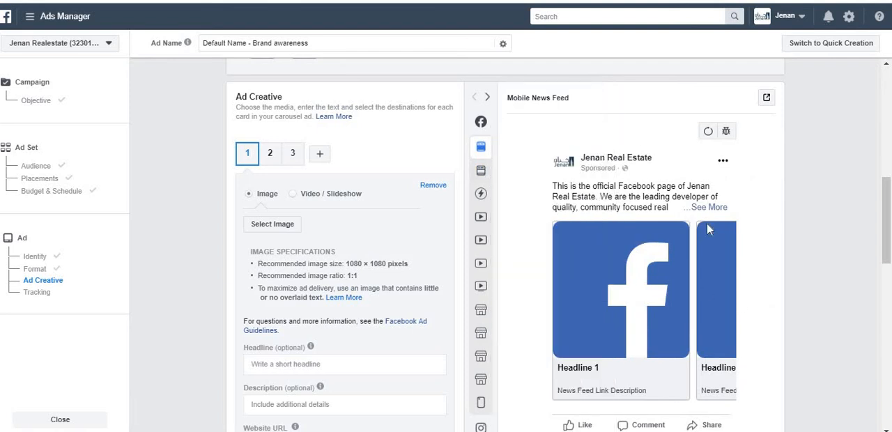
mouse_move(483, 207)
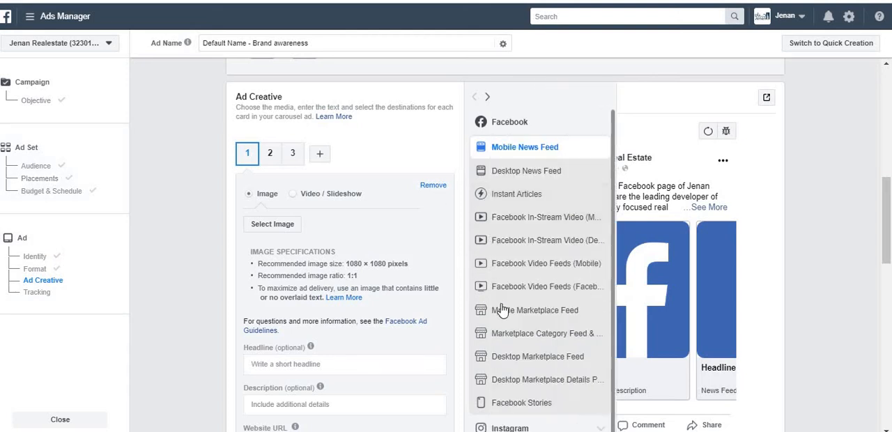
left_click(539, 174)
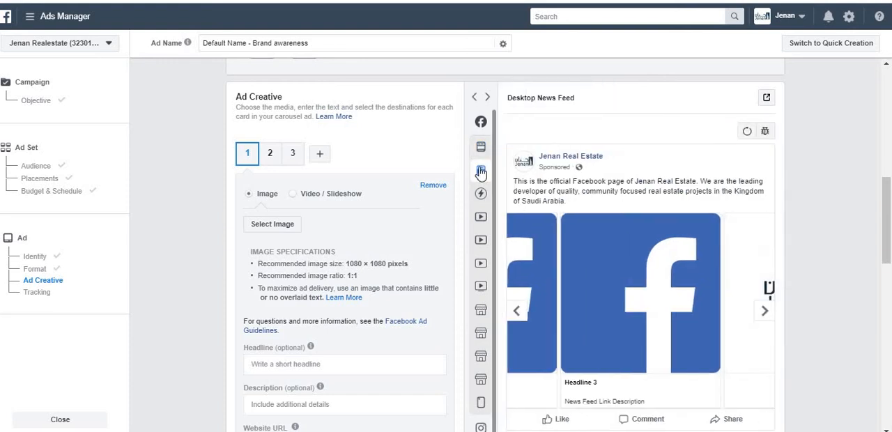
left_click(510, 198)
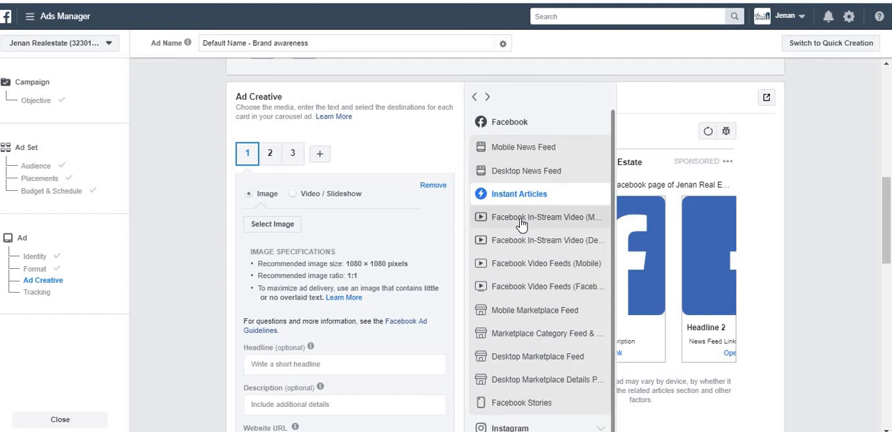
left_click(522, 223)
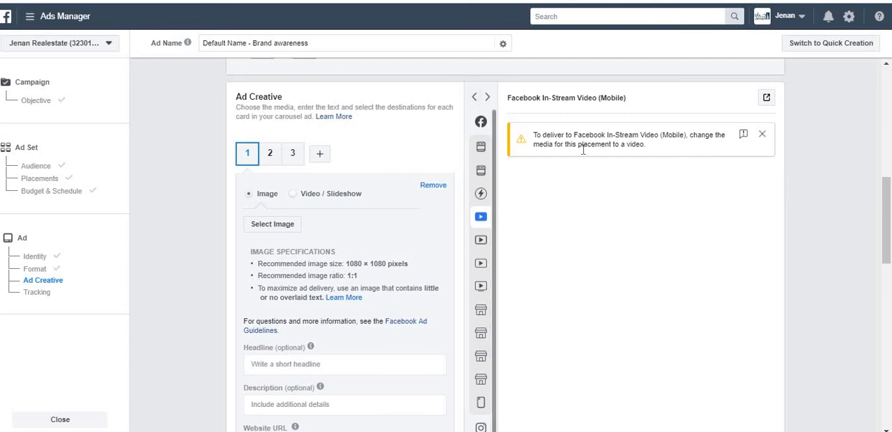
mouse_move(472, 187)
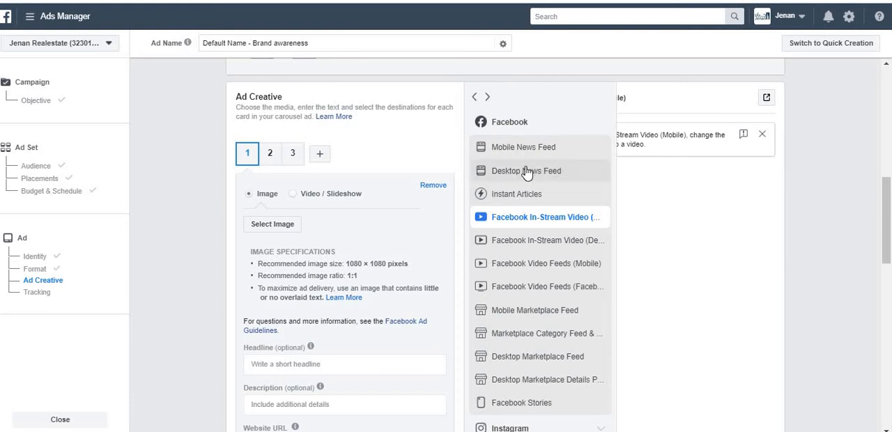
left_click(526, 170)
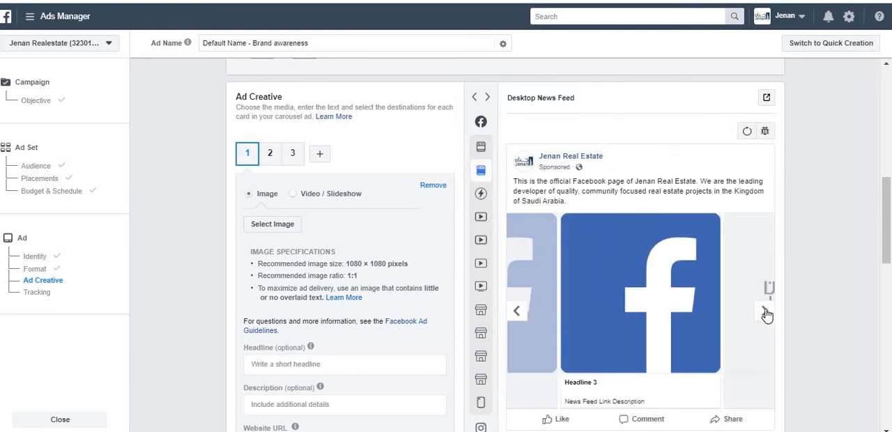
mouse_move(479, 317)
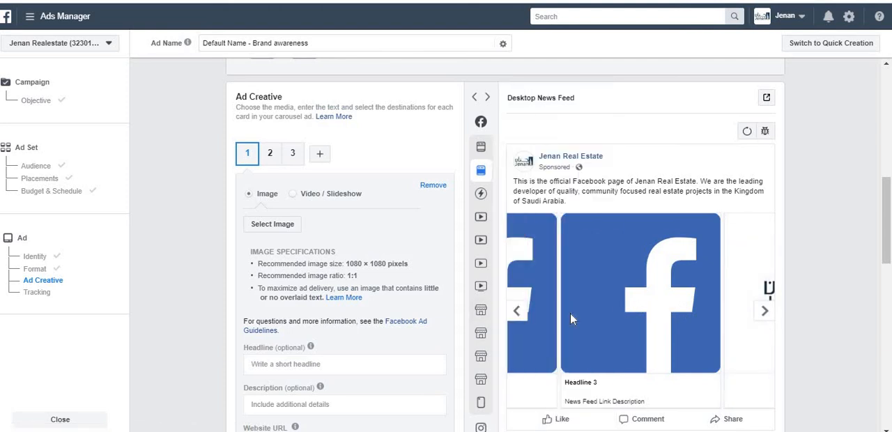
left_click(524, 314)
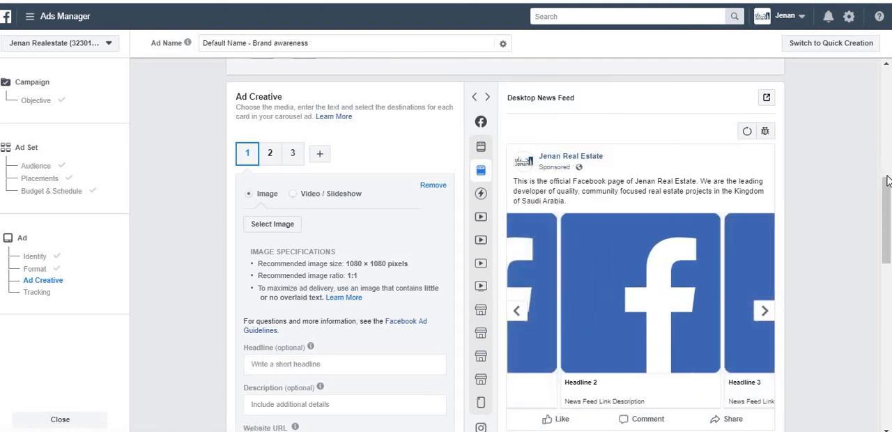
Look over the card's text and URL fields and the Instagram placements available for preview
scroll(641, 259, "down", 2)
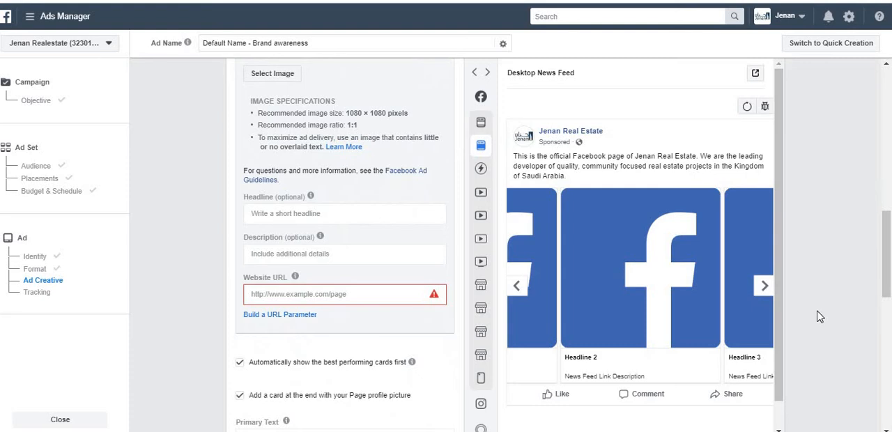
scroll(780, 335, "down", 1)
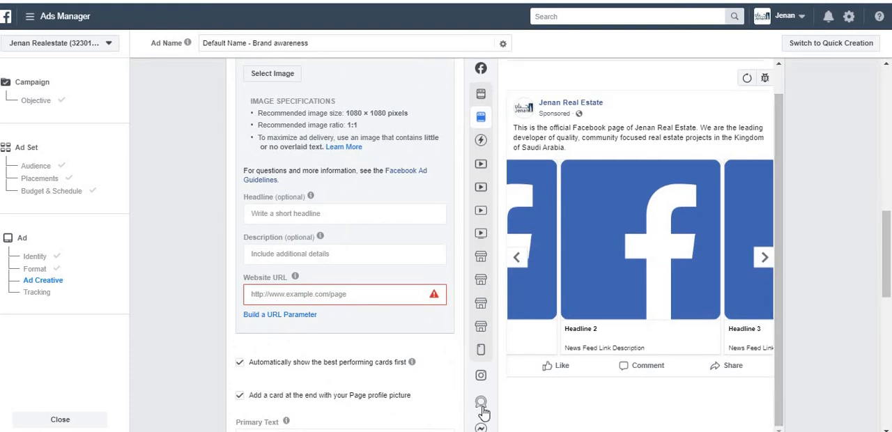
mouse_move(484, 413)
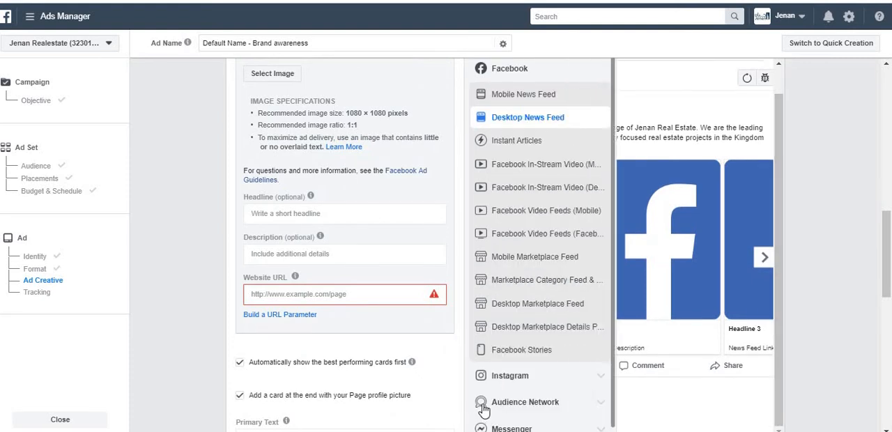
left_click(604, 380)
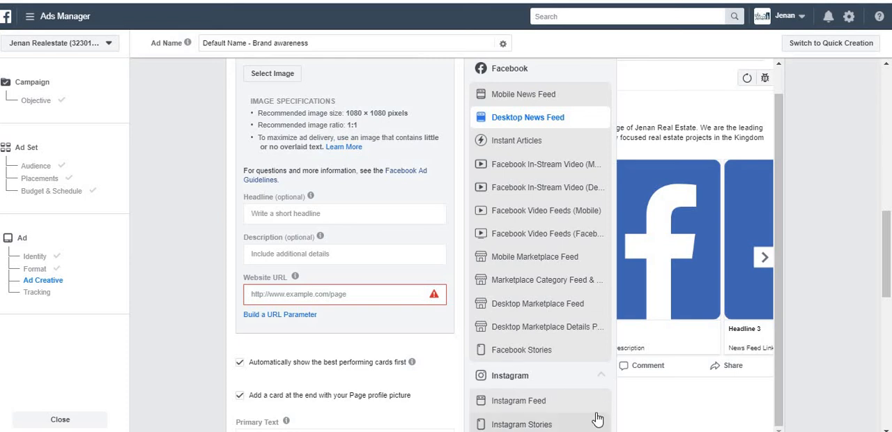
left_click(597, 382)
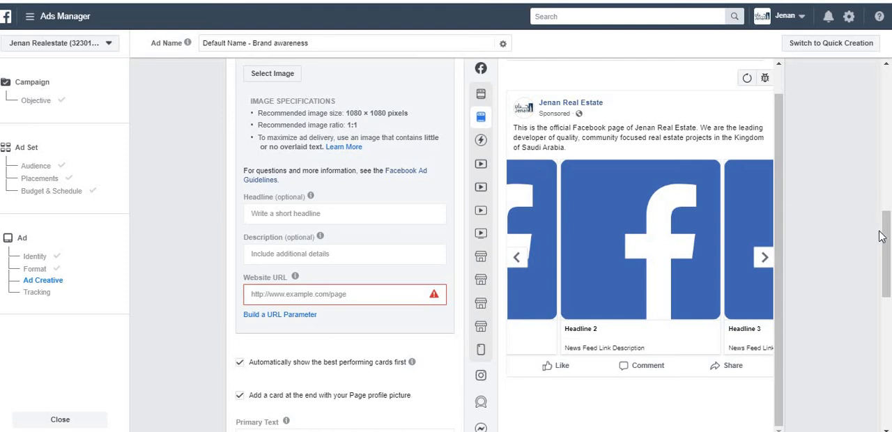
Try Video / Slideshow on card 1 with the Facebook In-Stream Video (Mobile) preview, and return to Image and Desktop News Feed
left_click_drag(881, 238, 878, 208)
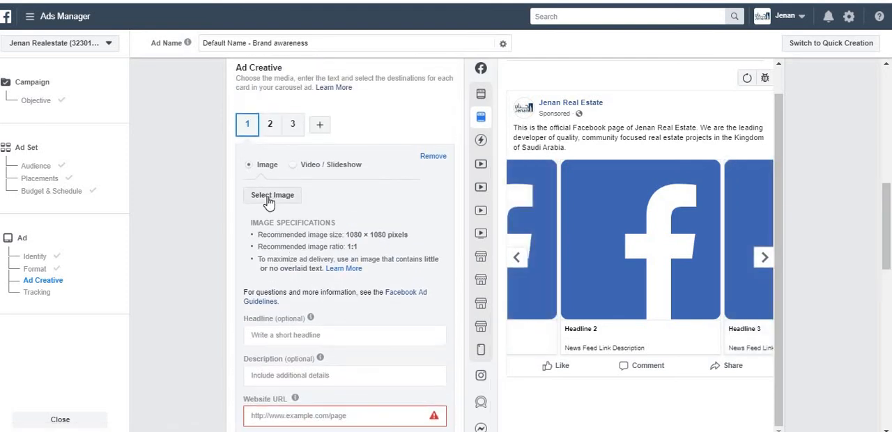
left_click(293, 165)
mouse_move(480, 174)
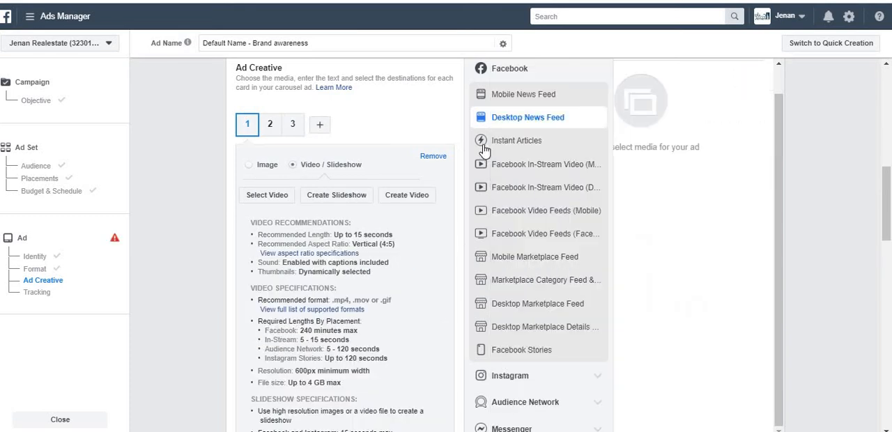
left_click(523, 168)
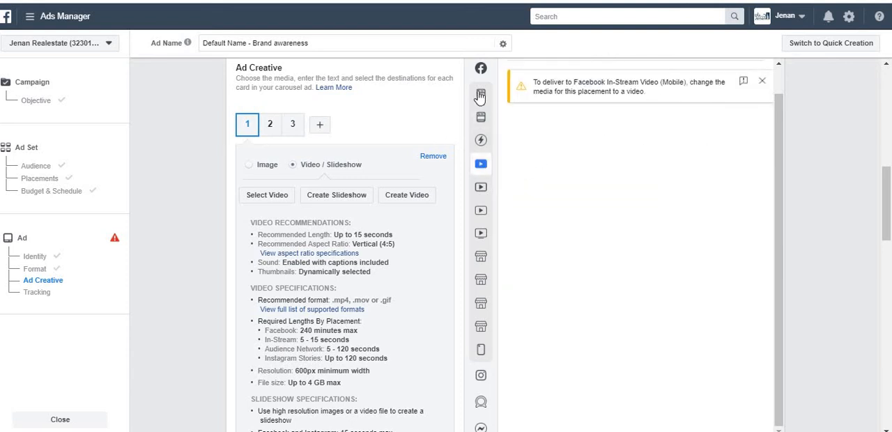
left_click(492, 117)
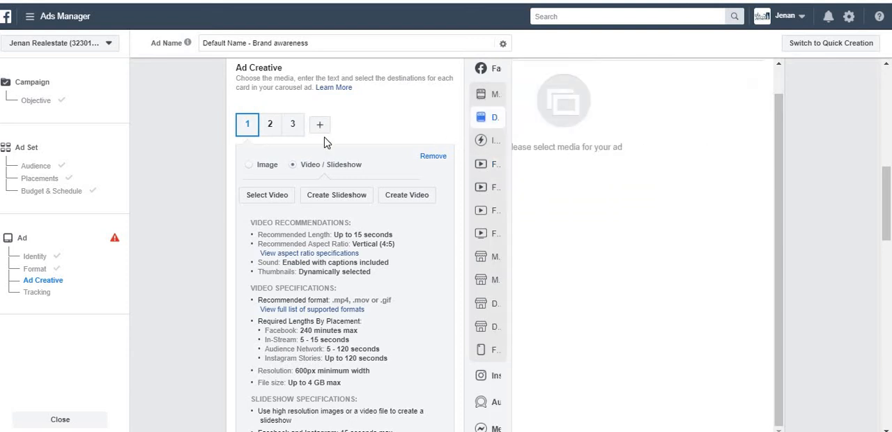
left_click(253, 169)
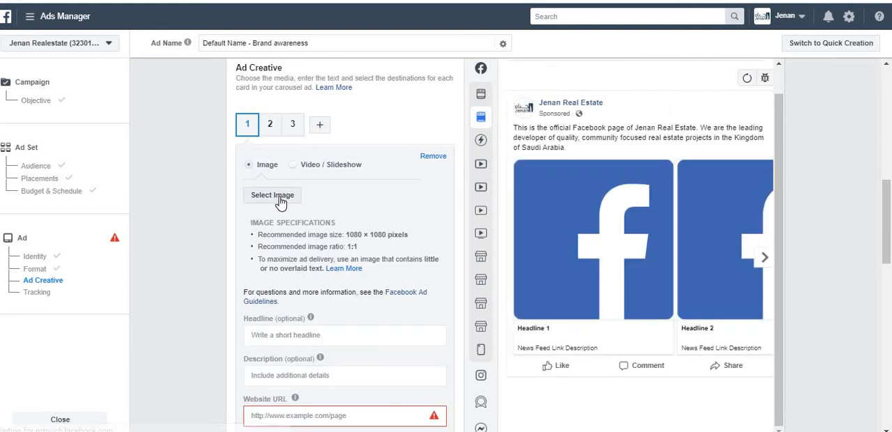
Look at the Video Creation Kit offered for card 1's Video / Slideshow option, close it, and return to Image
left_click(311, 172)
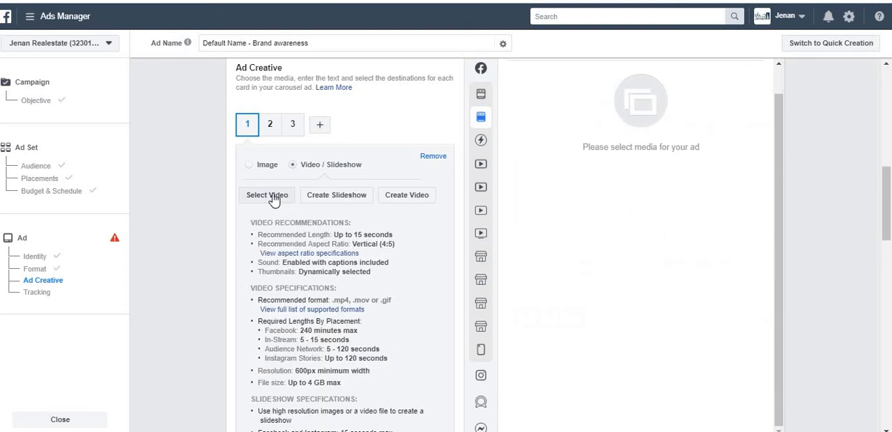
left_click(414, 198)
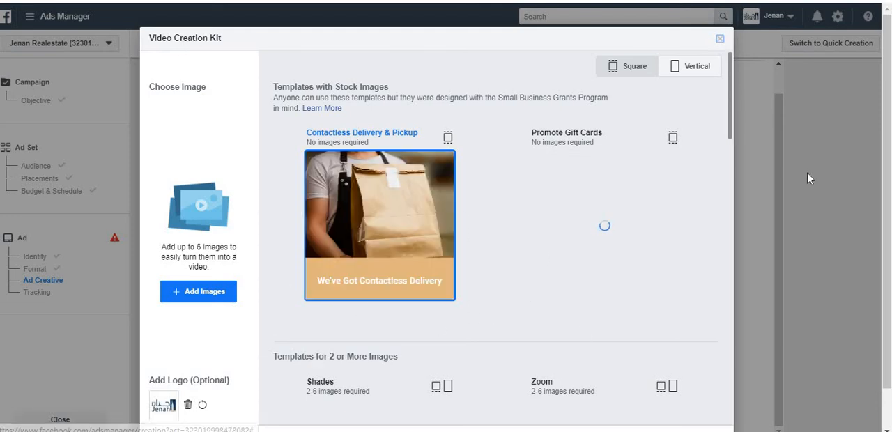
left_click(721, 41)
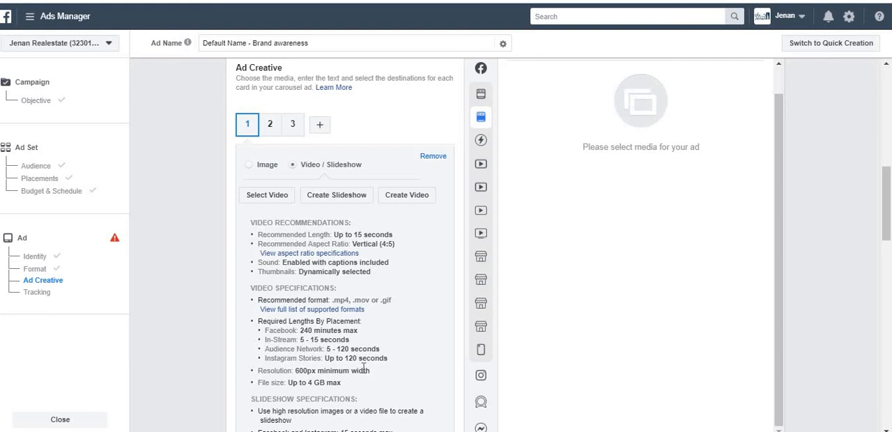
left_click(262, 166)
Use the account image 6.jpg for carousel card 1
left_click(272, 195)
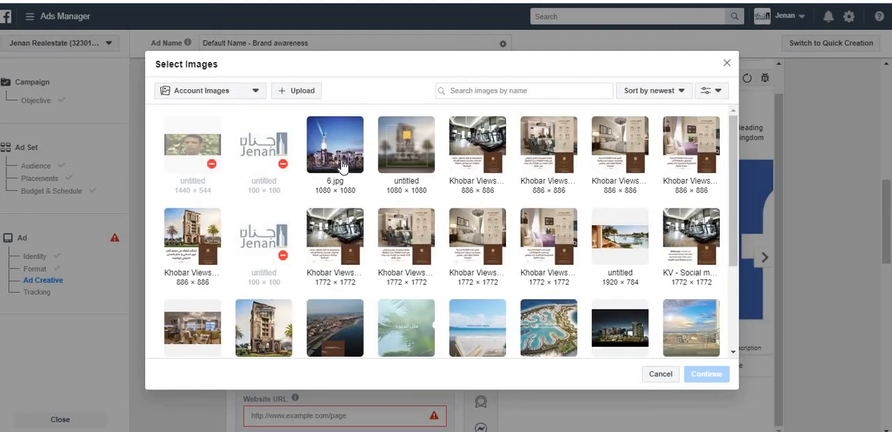
left_click(341, 167)
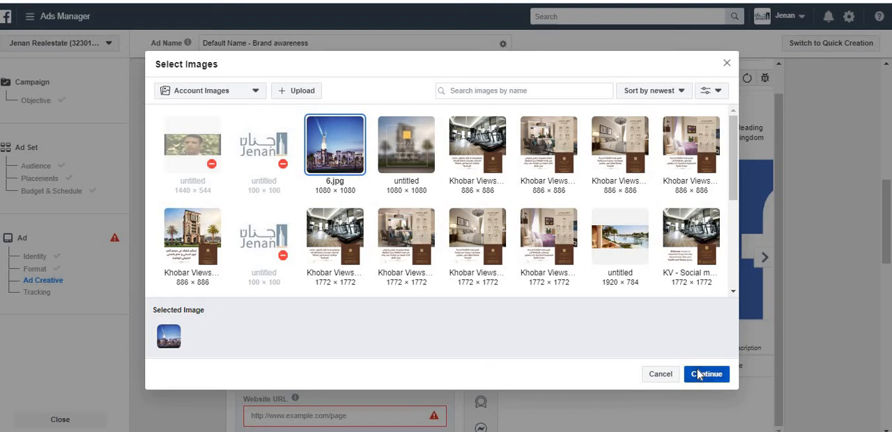
left_click(703, 374)
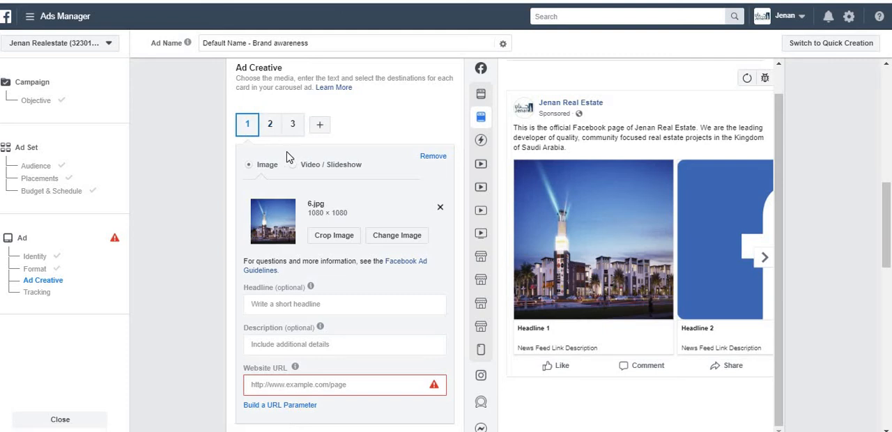
Use the untitled 1080 × 1080 building image for carousel card 2, and check that card in the ad preview
left_click(271, 129)
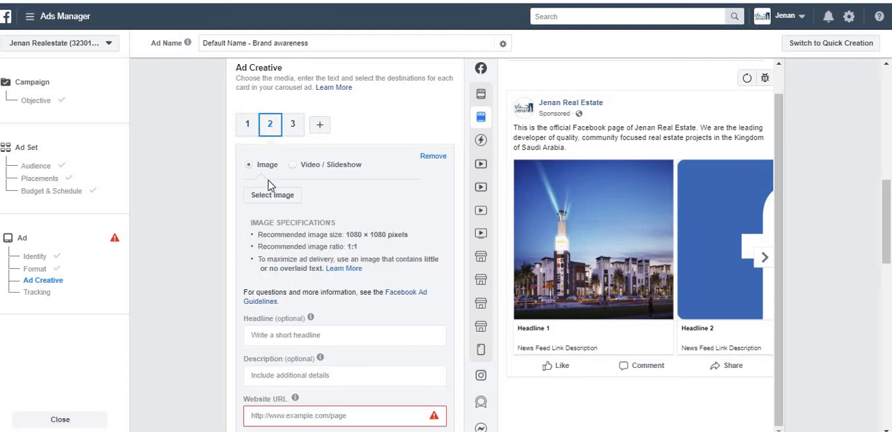
left_click(271, 198)
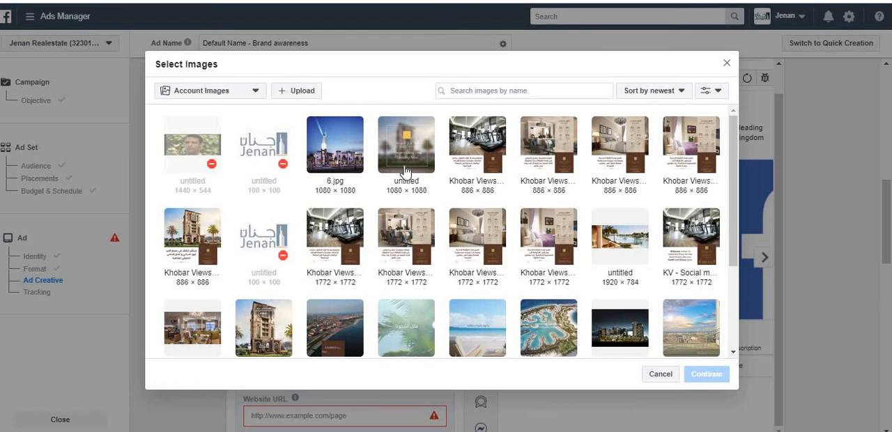
left_click(406, 173)
left_click(706, 376)
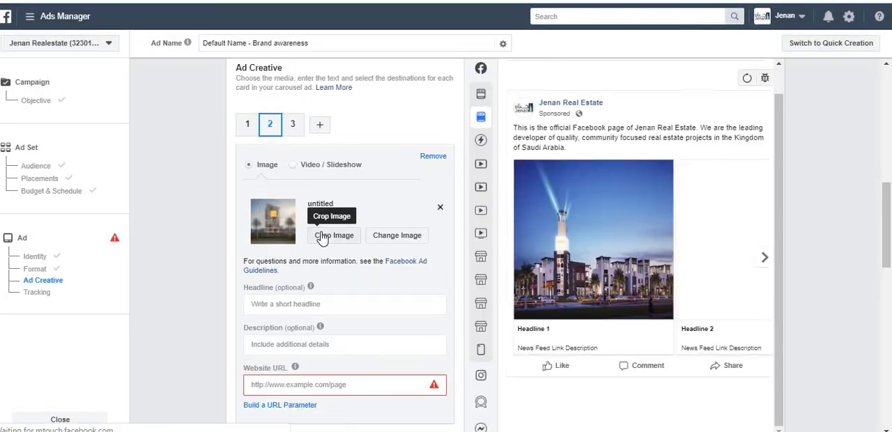
left_click(763, 260)
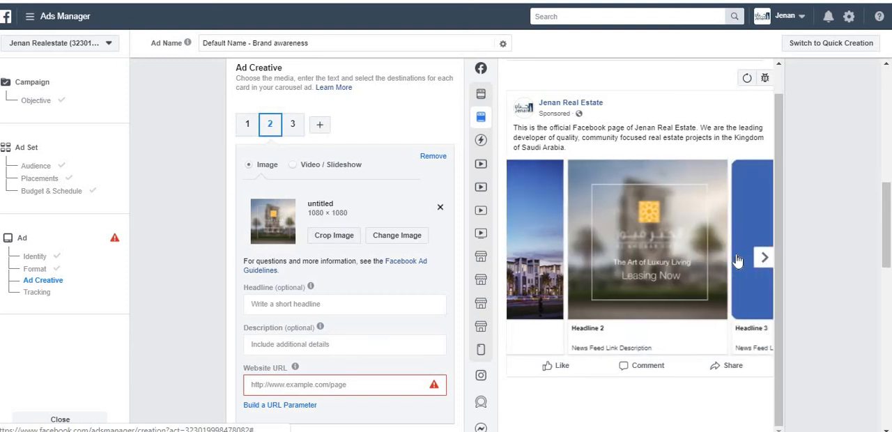
Use the 886 × 886 Khobar Views bedroom image for carousel card 3, and add cards 4 and 5 to the carousel
left_click(294, 133)
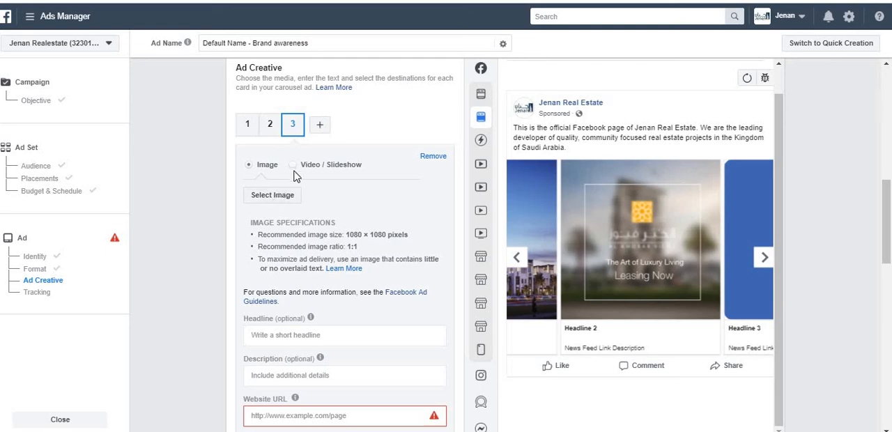
left_click(285, 198)
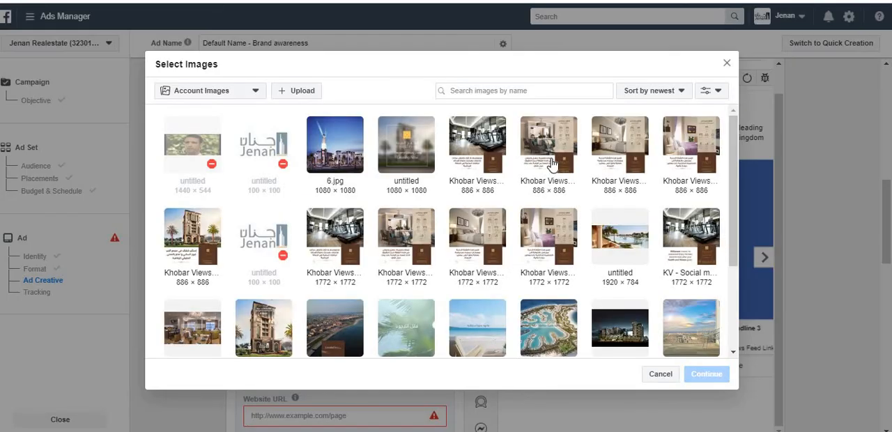
left_click(603, 157)
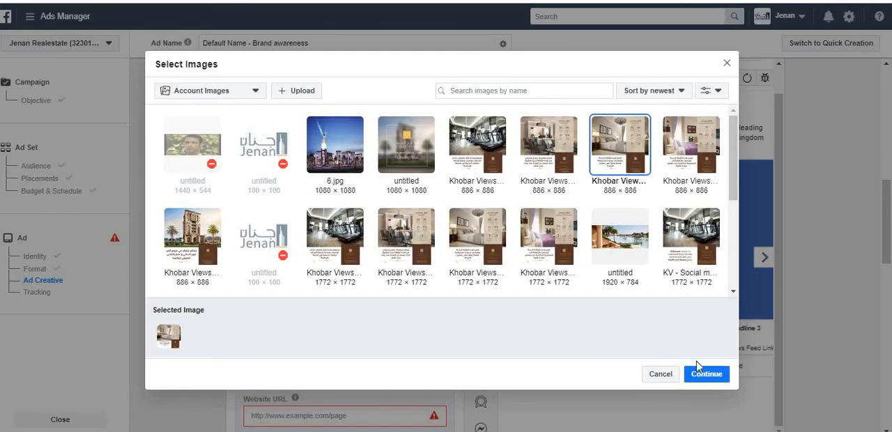
left_click(706, 374)
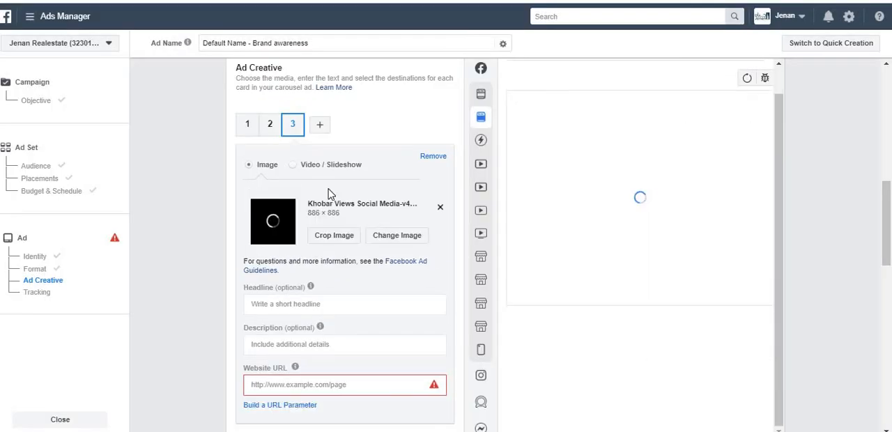
left_click(320, 129)
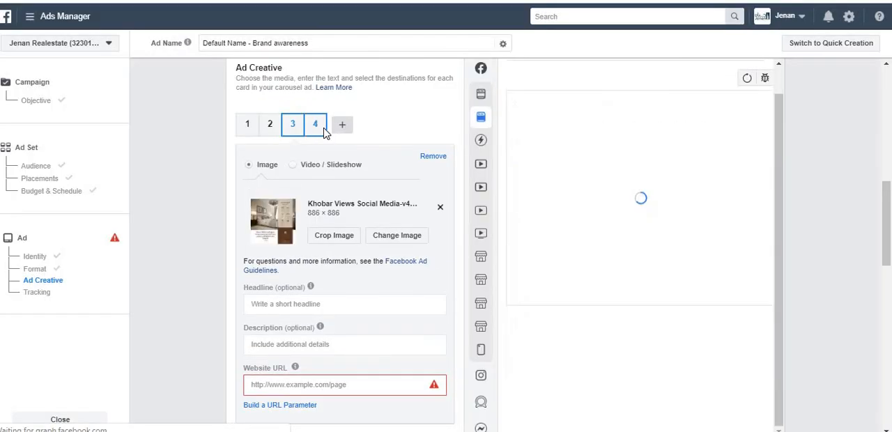
left_click(342, 128)
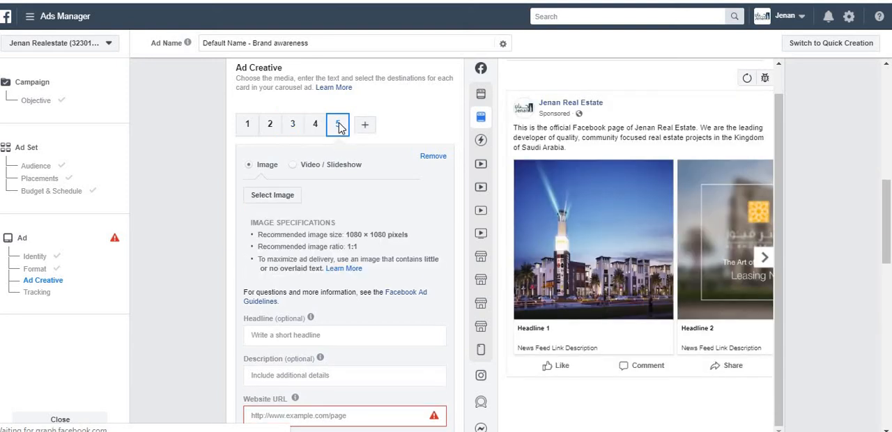
Remove the empty cards 5 and 4 from the carousel
left_click(432, 161)
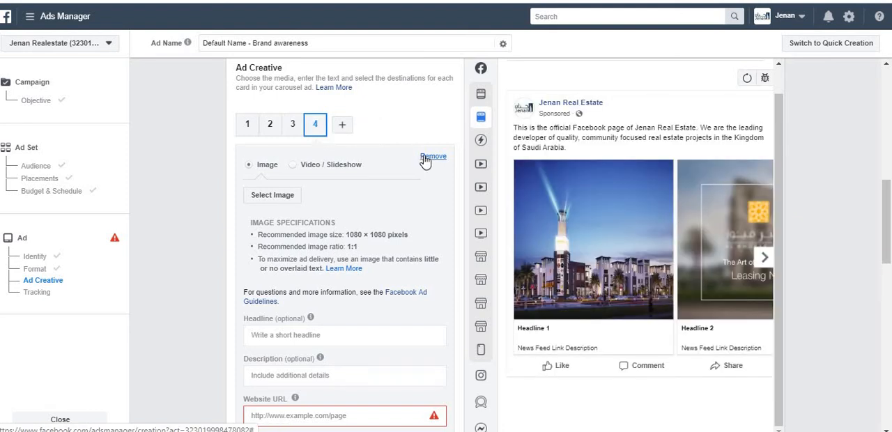
left_click(426, 160)
left_click(271, 124)
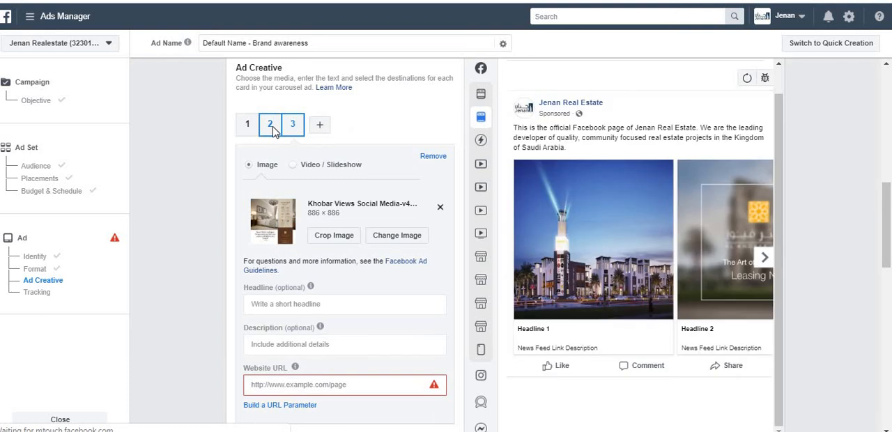
Page through the carousel cards in the Desktop News Feed preview and in the Instagram Feed preview
left_click(767, 259)
left_click(766, 259)
mouse_move(492, 363)
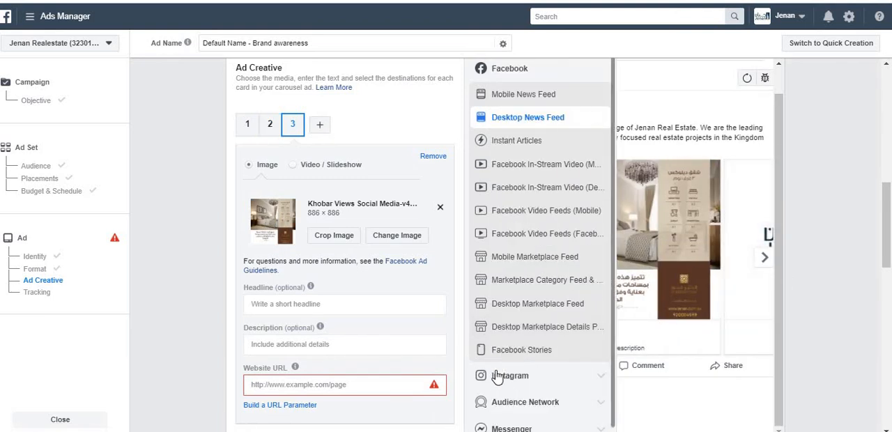
left_click(509, 400)
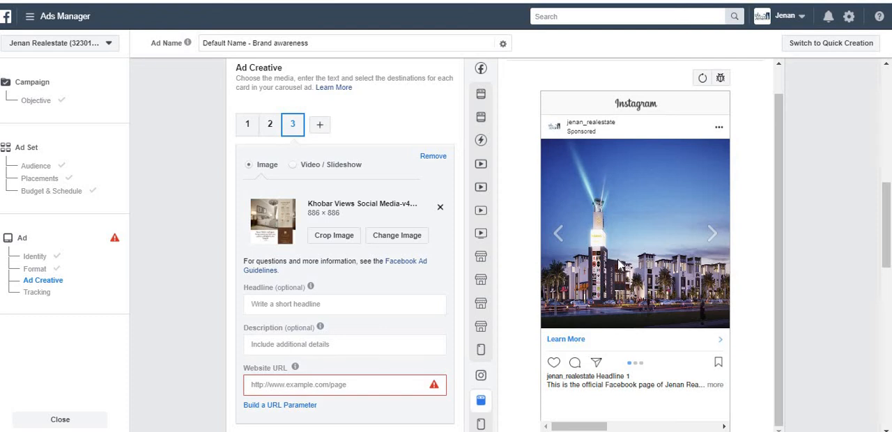
left_click(710, 234)
left_click(710, 234)
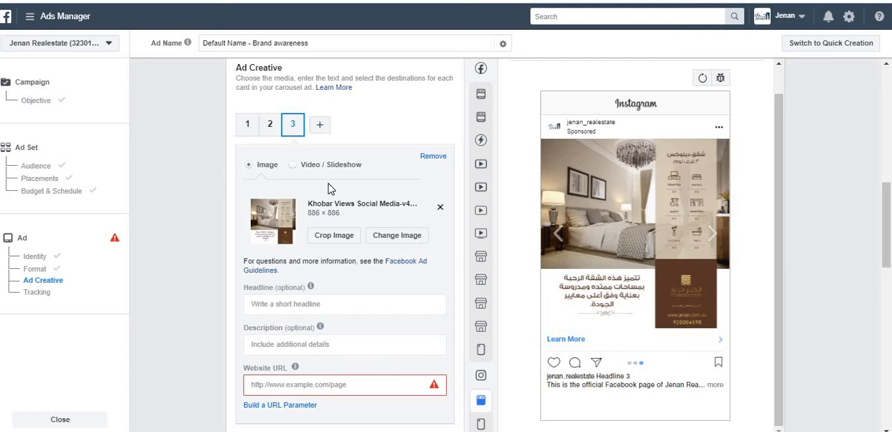
Open carousel card 1 and switch the ad preview back to Desktop News Feed
left_click(249, 124)
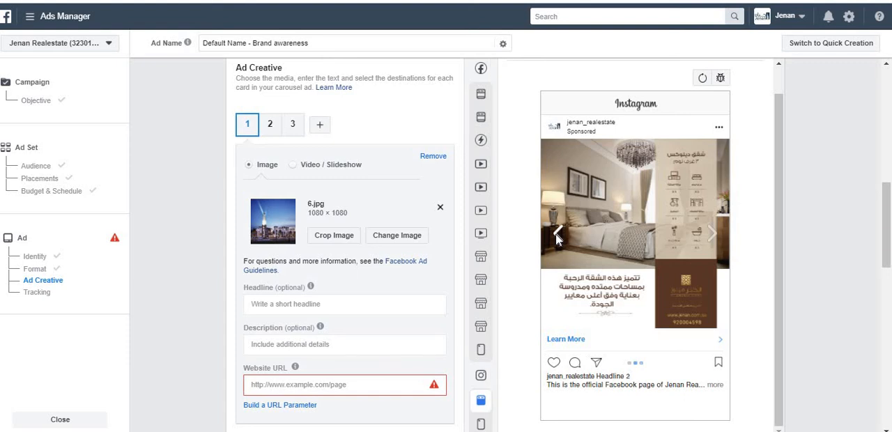
mouse_move(519, 123)
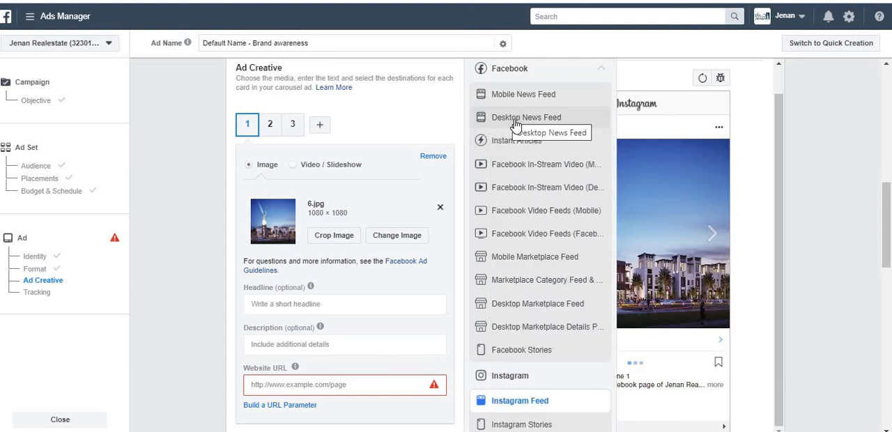
left_click(515, 122)
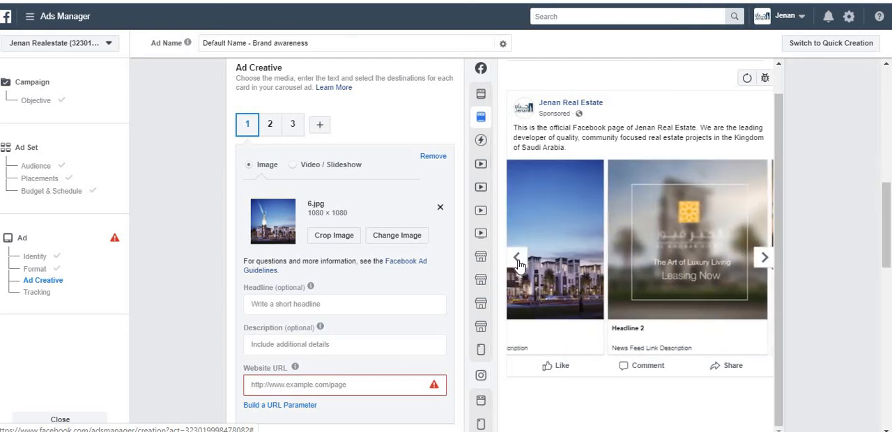
Look at the Crop Image and Change Image options for card 1's picture, closing each without making changes
mouse_move(307, 289)
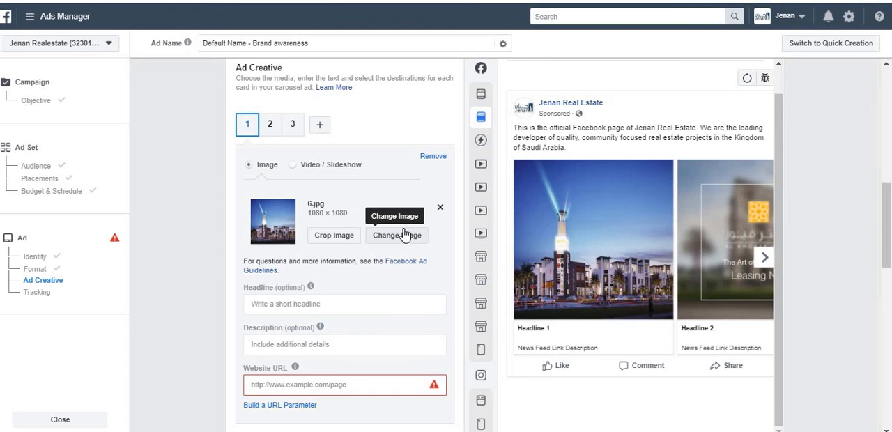
left_click(343, 235)
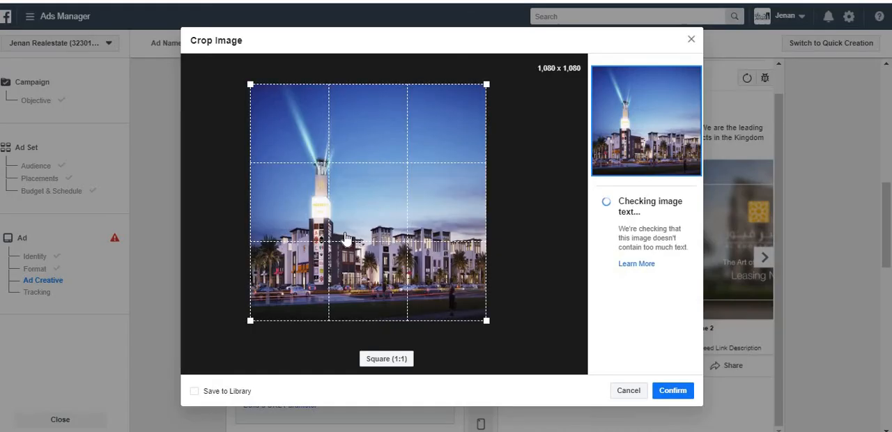
left_click(691, 40)
left_click(386, 237)
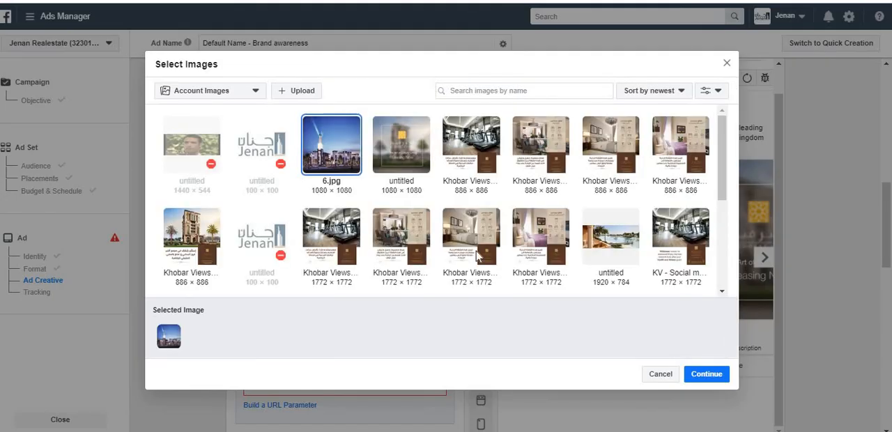
left_click(726, 64)
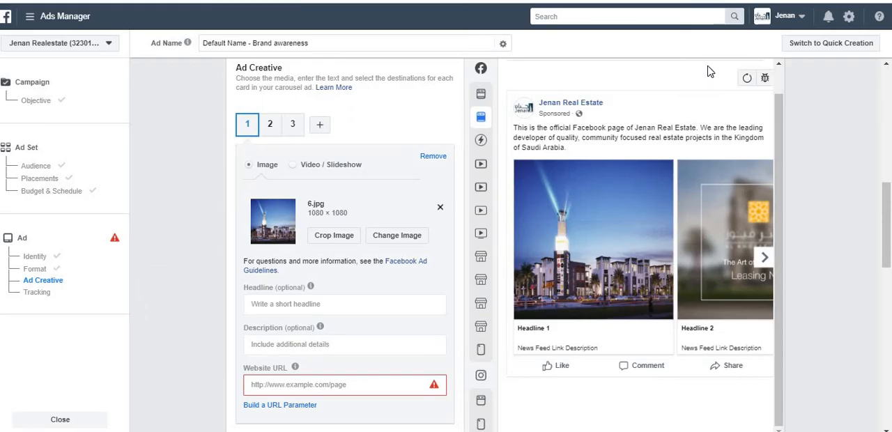
left_click(394, 237)
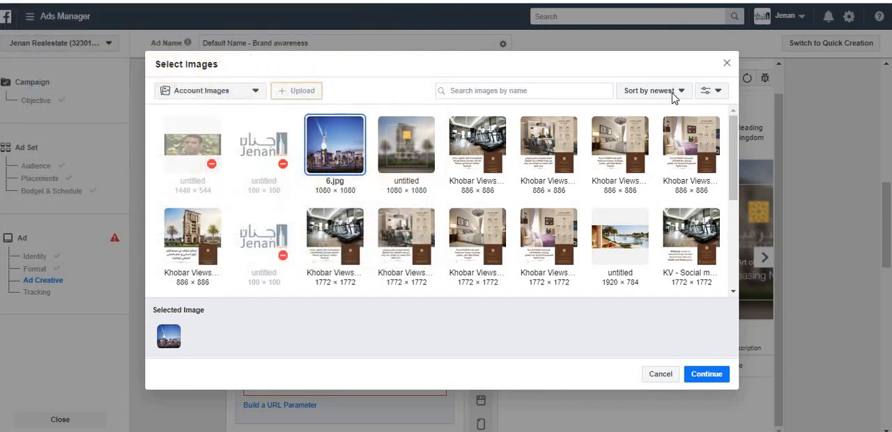
left_click(727, 64)
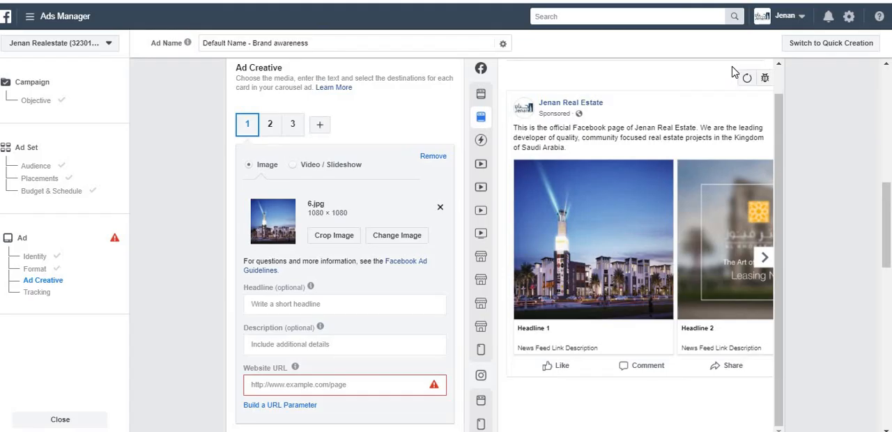
Enter "Invest in happiness" as the headline of carousel card 1
left_click(345, 306)
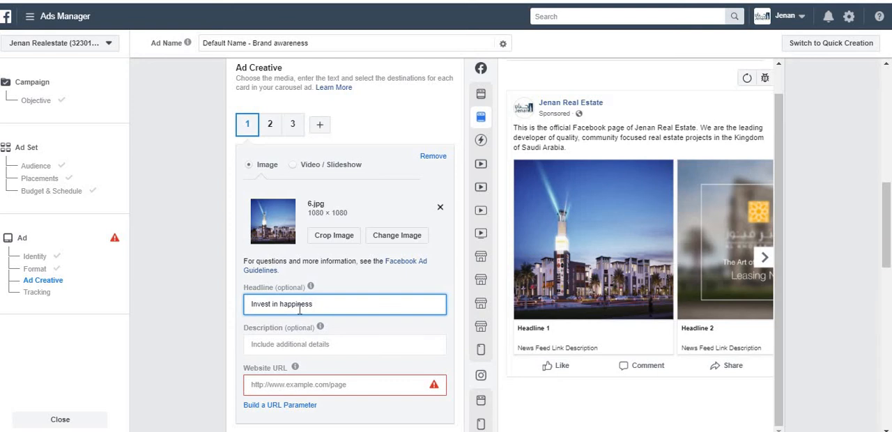
key("Tab")
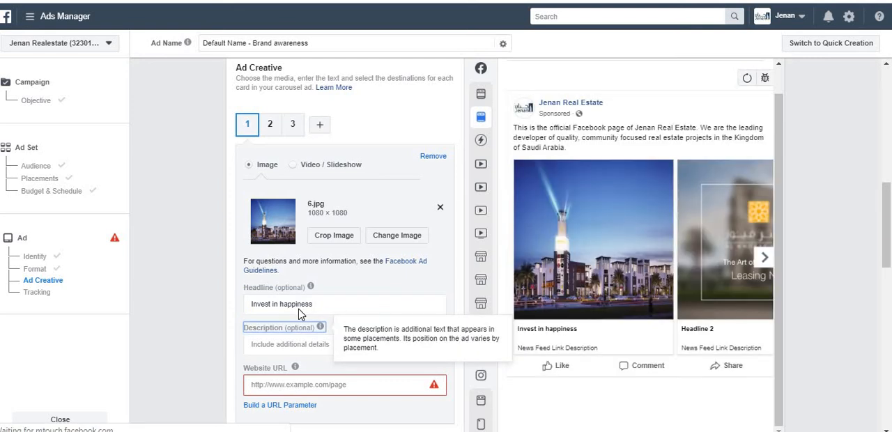
left_click(562, 331)
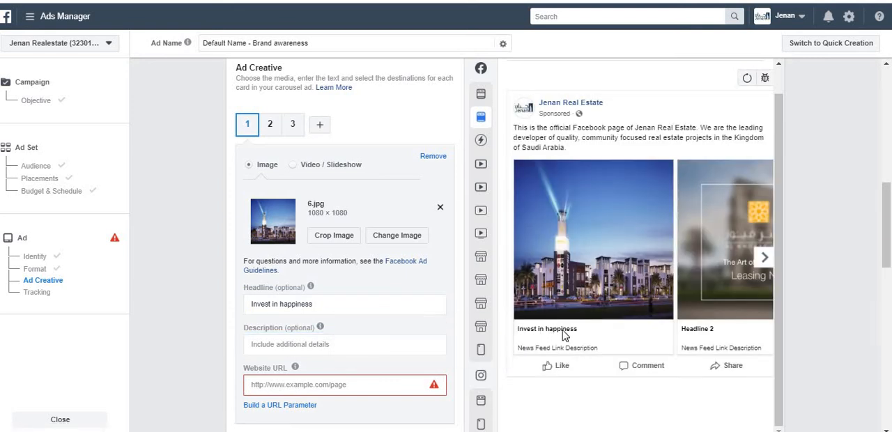
Check card 1's headline in the Mobile News Feed and Instagram Feed previews, and return to the Desktop News Feed preview
left_click(498, 101)
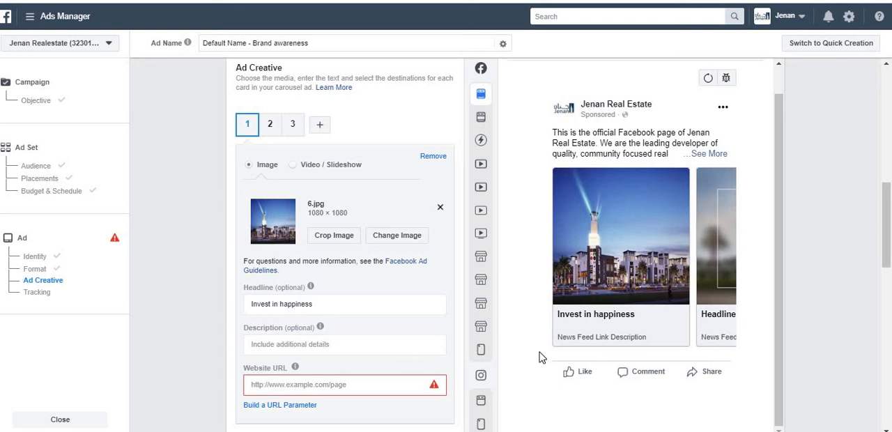
mouse_move(496, 203)
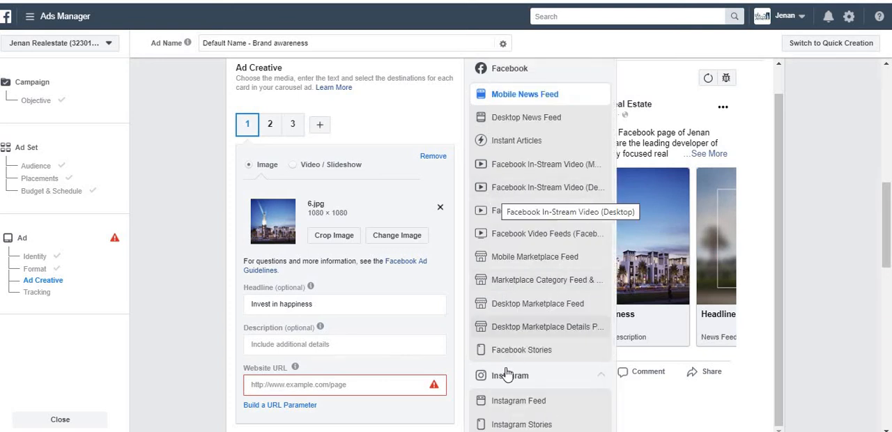
left_click(511, 409)
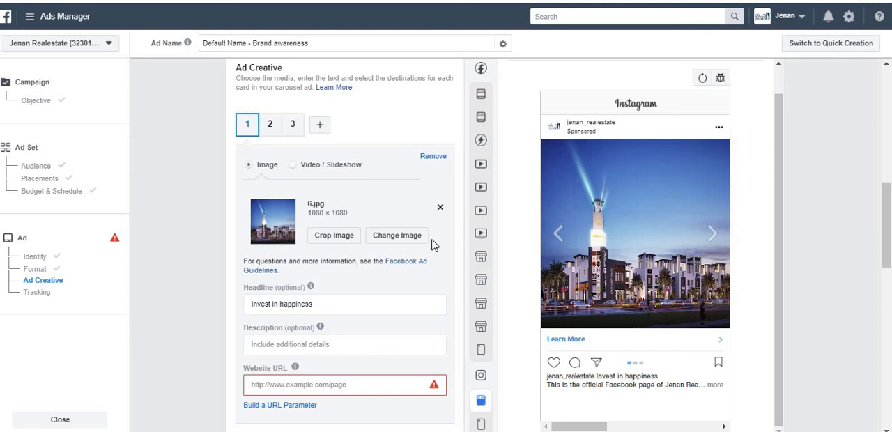
left_click(498, 120)
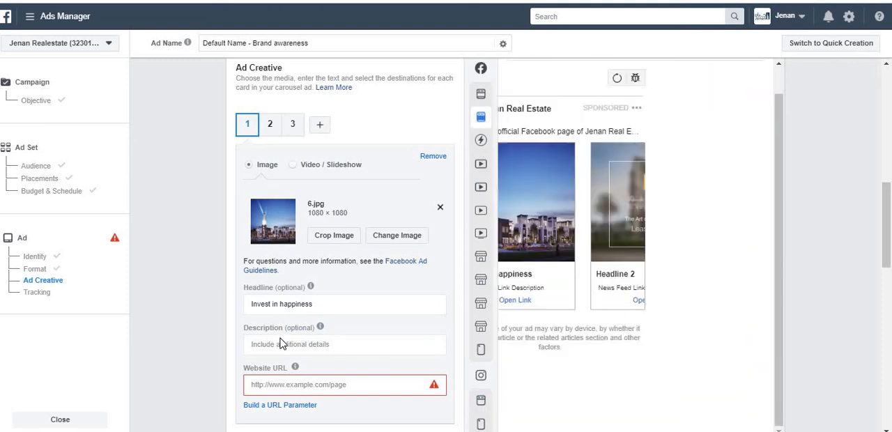
Enter "Buy your dream home in New york city & live the life you always dreamt of!" as card 1's description
left_click(281, 344)
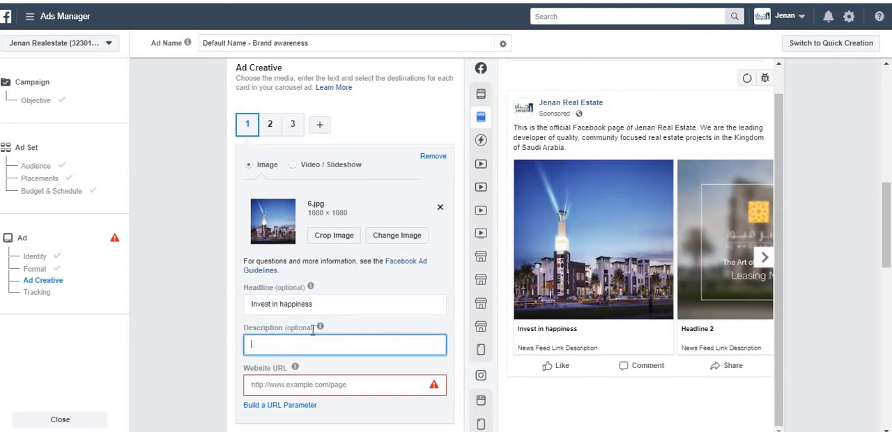
mouse_move(315, 328)
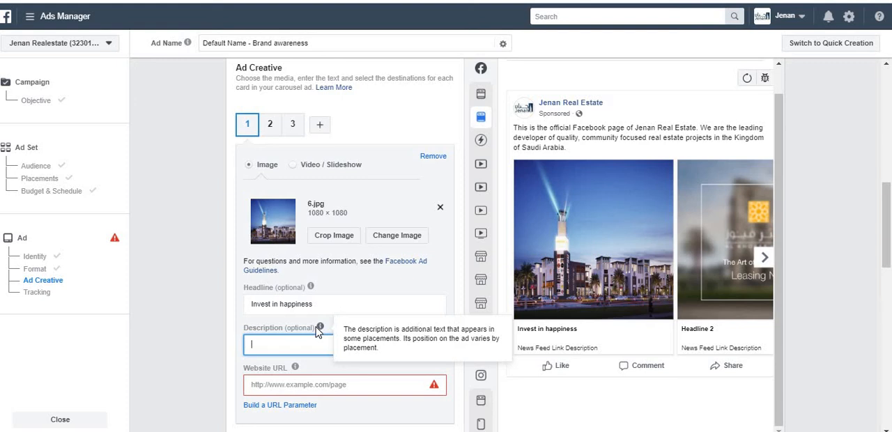
mouse_move(312, 290)
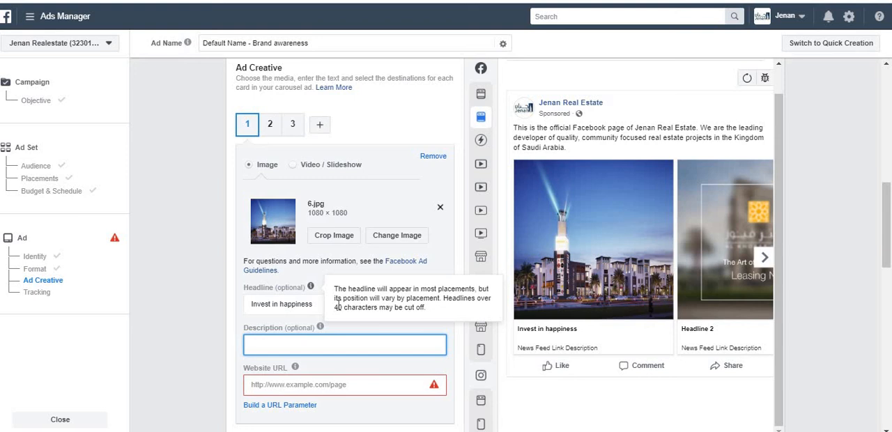
left_click(331, 344)
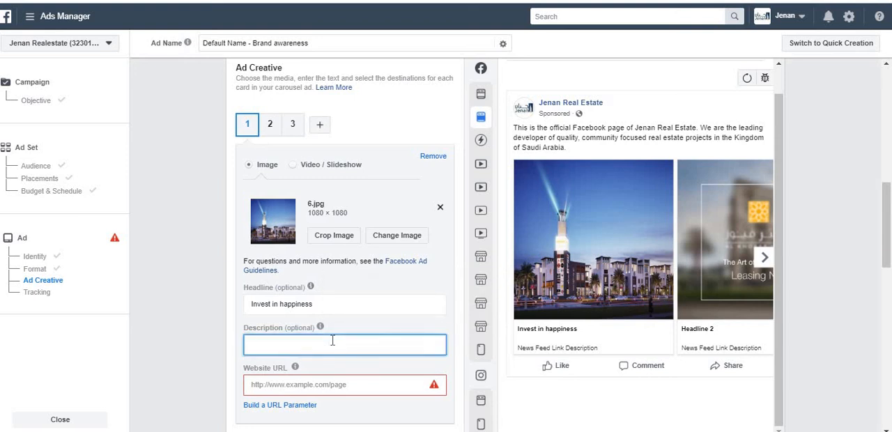
type("i")
key("BackSpace")
type("bUY")
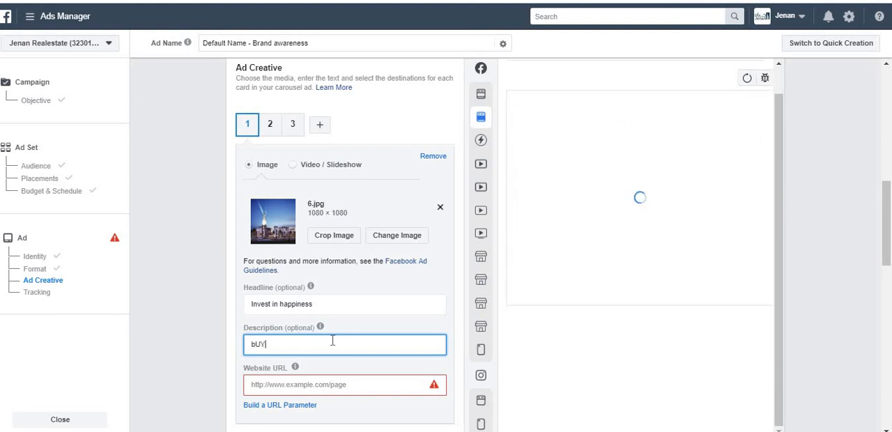
type(" YOUR DREAM HOME")
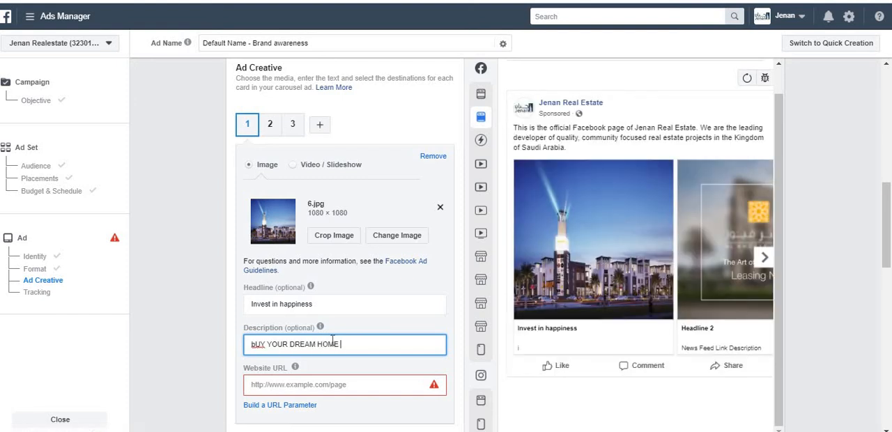
key("BackSpace")
key("BackSpace")
key("BackSpace")
key("BackSpace")
key("BackSpace")
key("BackSpace")
key("BackSpace")
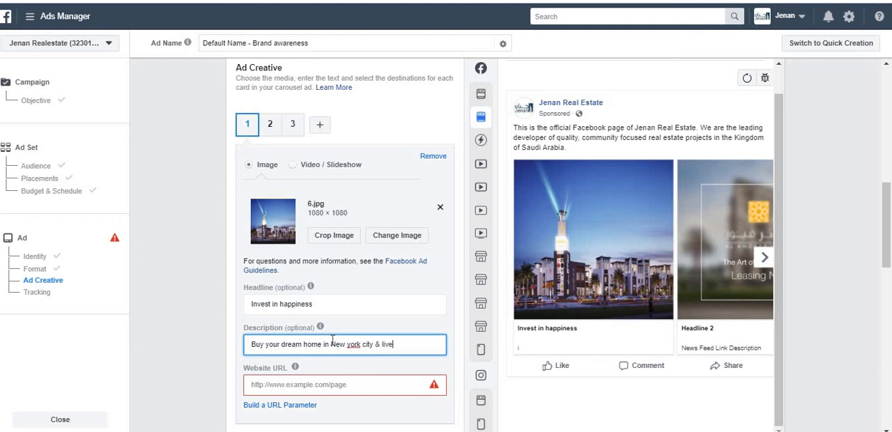
type("you")
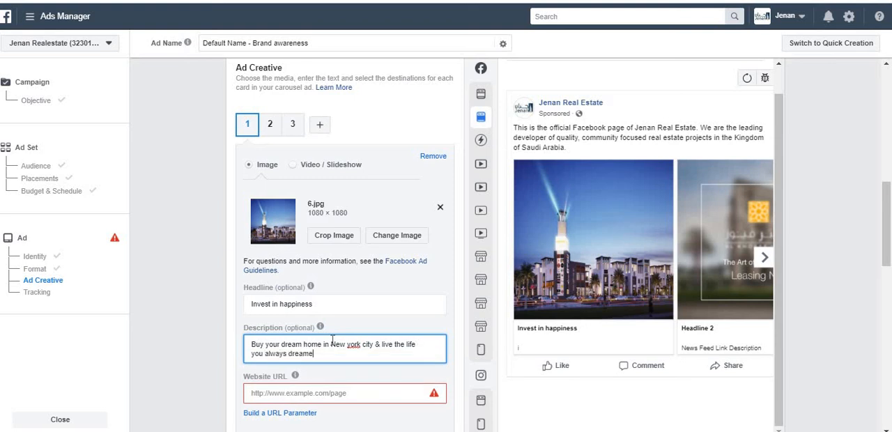
type(" always dreame")
key("BackSpace")
type("t of!")
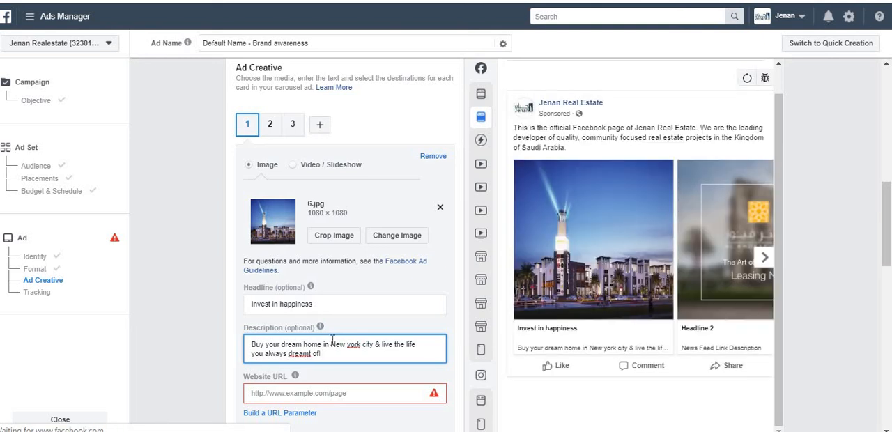
Check card 1's description in the Mobile News Feed preview, and open carousel card 2
mouse_move(578, 363)
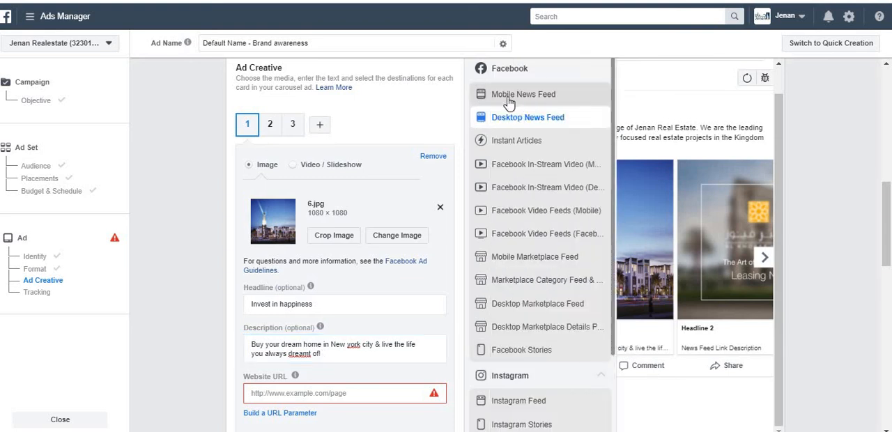
left_click(508, 101)
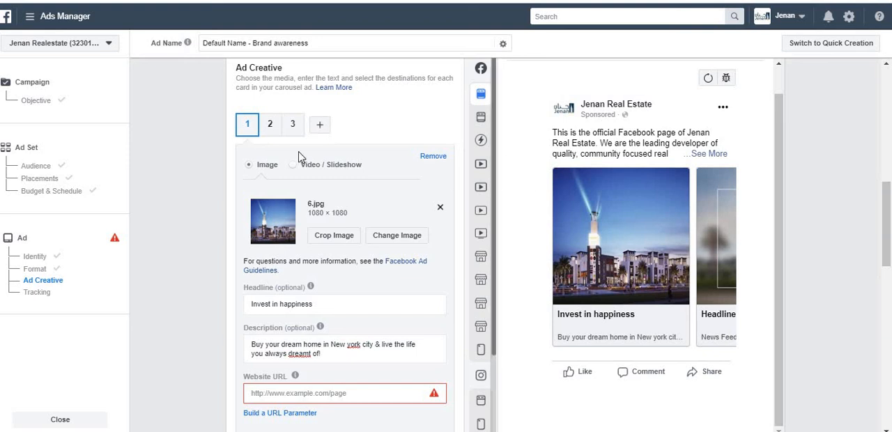
left_click(269, 127)
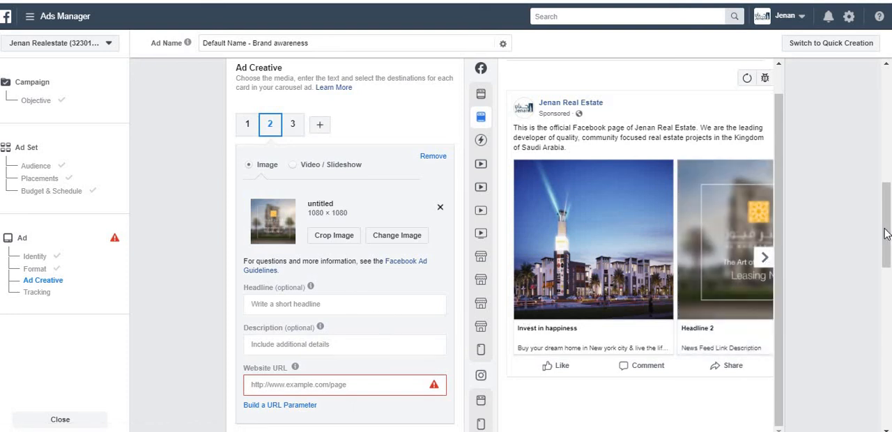
left_click_drag(886, 234, 887, 207)
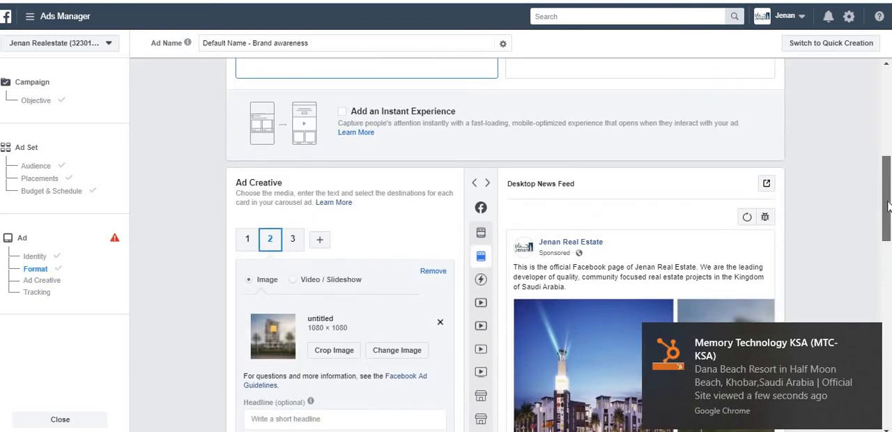
left_click(867, 338)
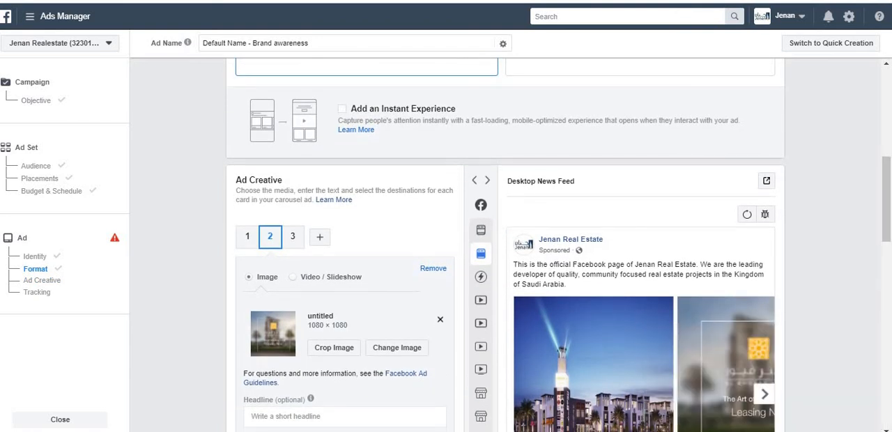
left_click_drag(887, 202, 889, 196)
left_click_drag(885, 264, 885, 303)
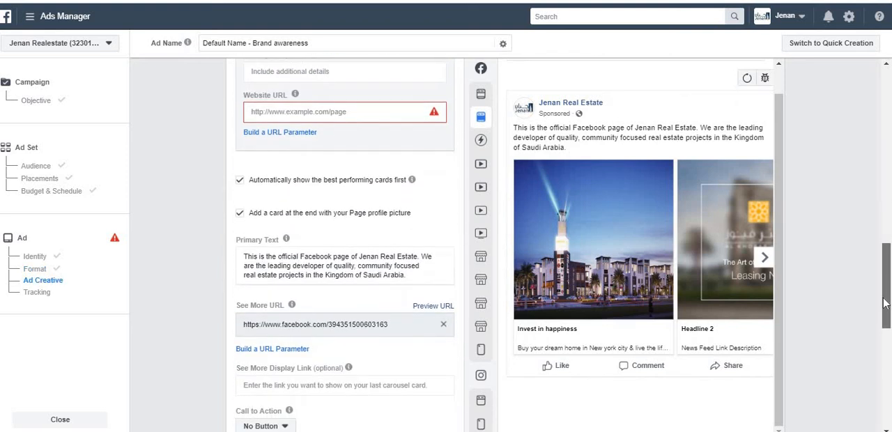
left_click(330, 259)
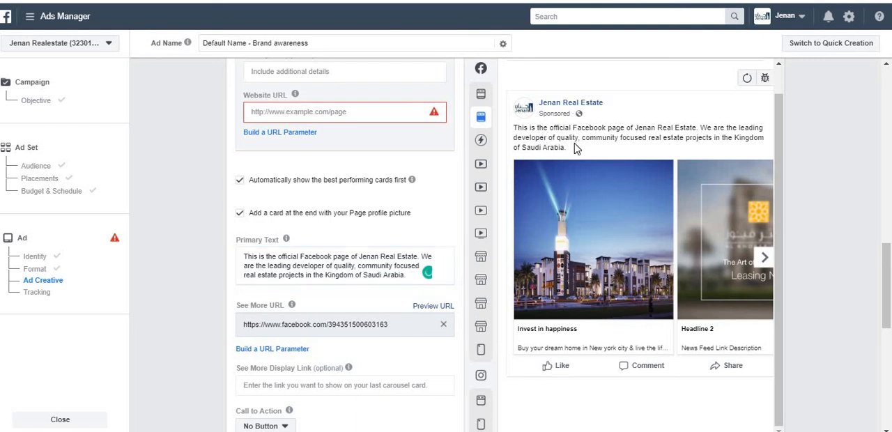
triple_click(295, 275)
type("Are")
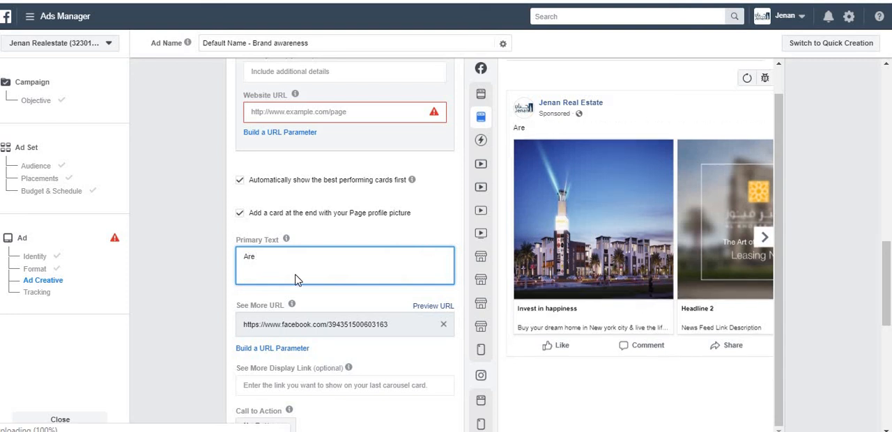
type(" you looking for")
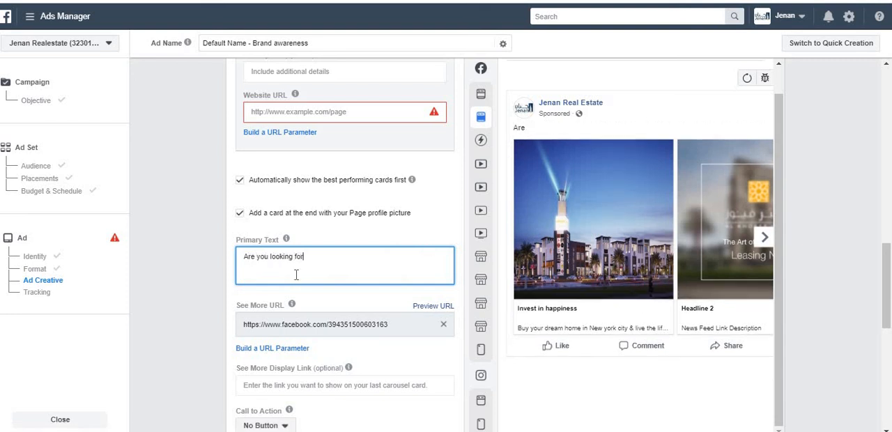
type(" a home")
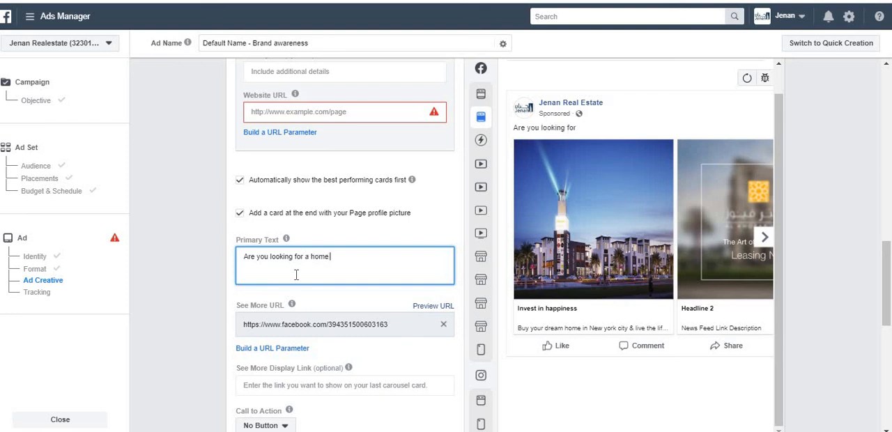
type(" to secure your future. C")
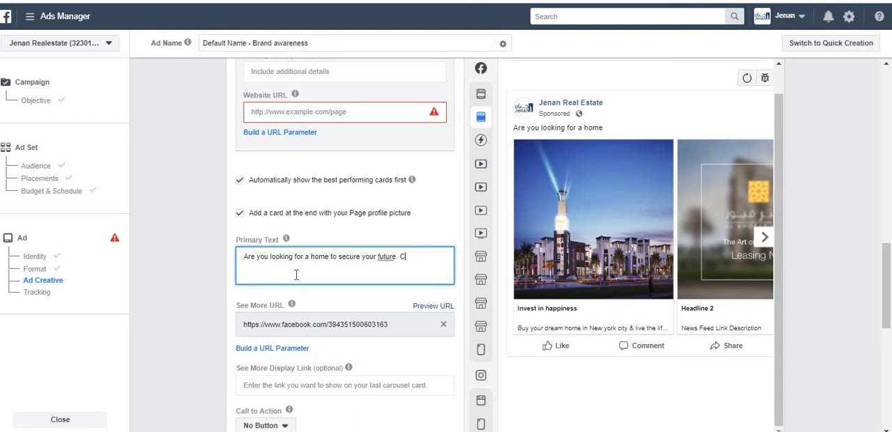
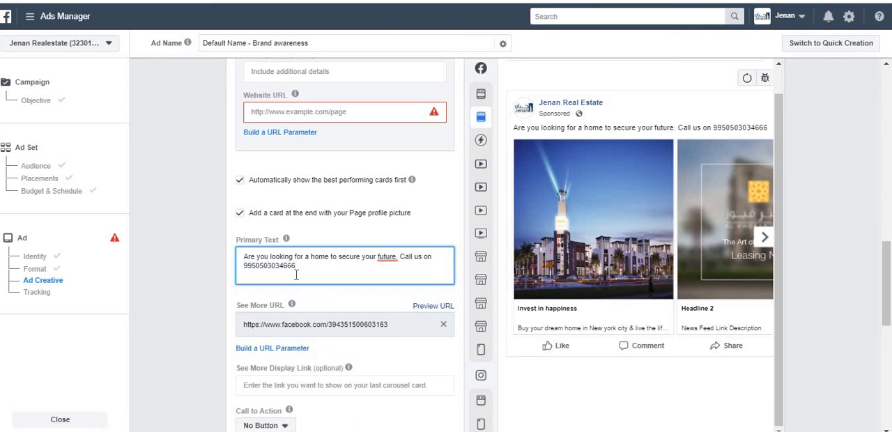
type(", www.dbr.sa")
Check the primary text in the Mobile News Feed preview, and return to the Desktop News Feed preview
mouse_move(478, 150)
left_click(522, 94)
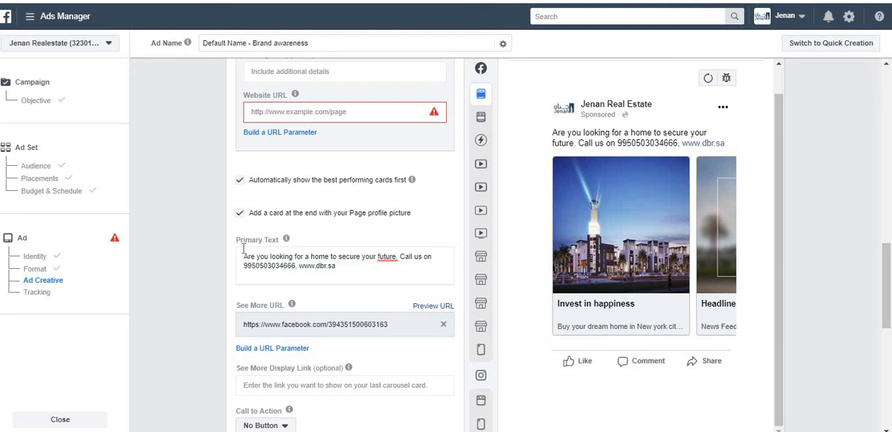
left_click(492, 119)
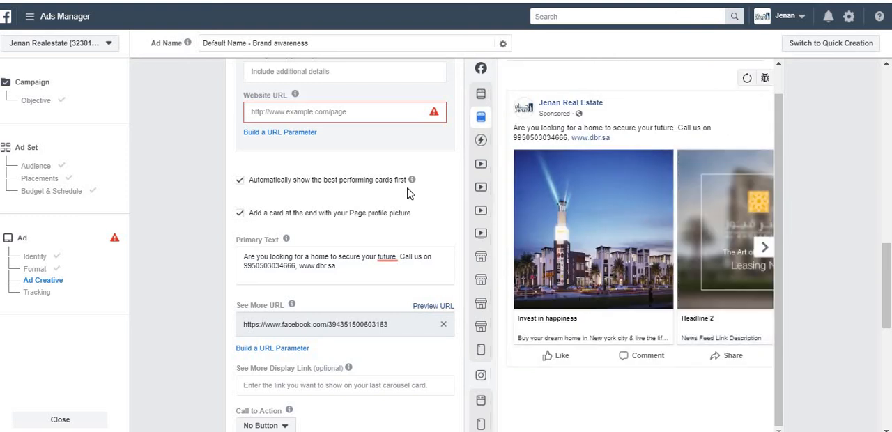
Turn off the option to automatically show the best performing cards first, and turn it back on
mouse_move(879, 282)
left_mouse_down()
mouse_move(880, 259)
mouse_move(885, 290)
left_mouse_up()
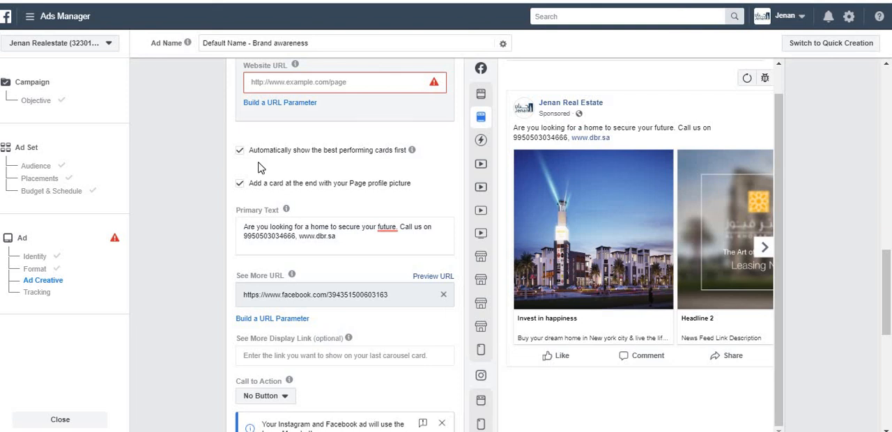
left_click(240, 153)
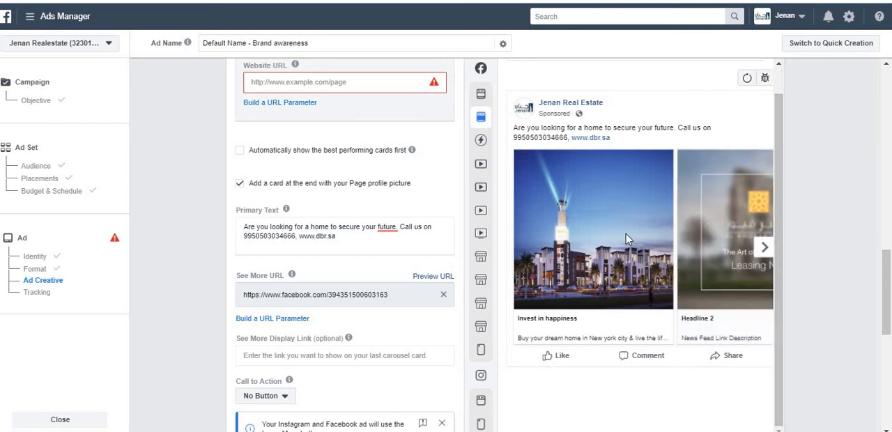
left_click(239, 152)
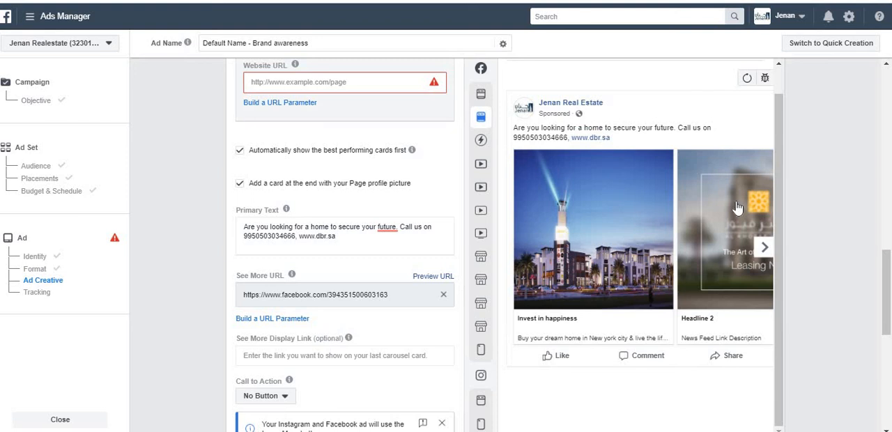
Clear the Facebook page address from the See More URL
mouse_move(886, 271)
left_mouse_down()
mouse_move(885, 289)
mouse_move(886, 276)
left_mouse_up()
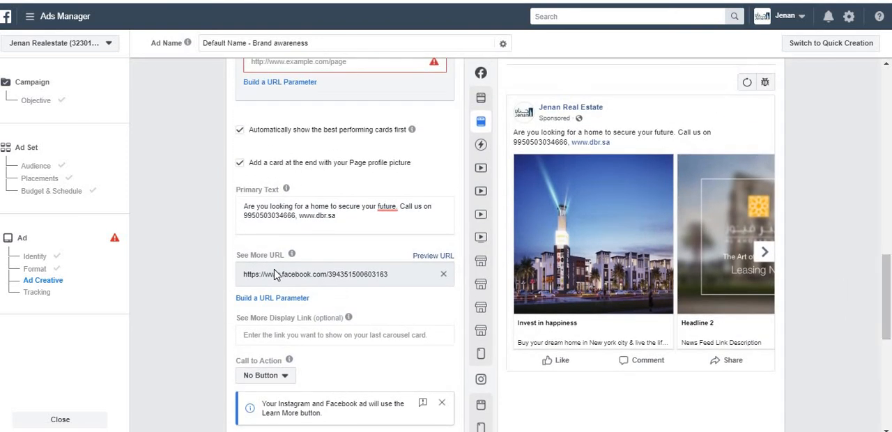
left_click(310, 274)
triple_click(310, 273)
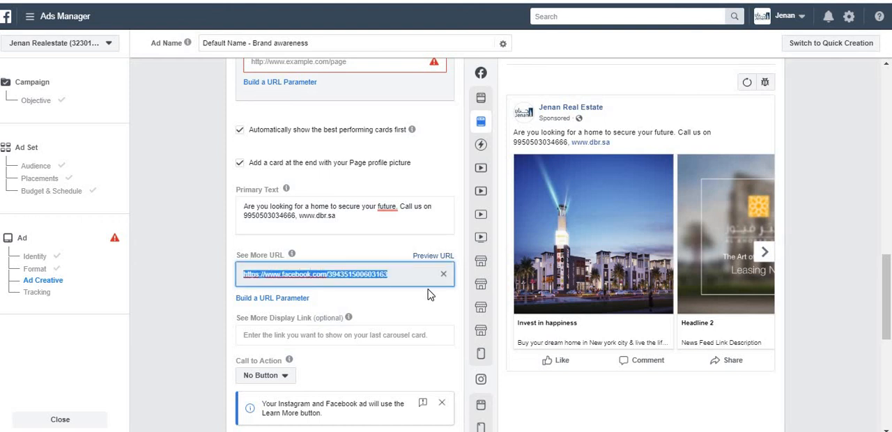
left_click(443, 277)
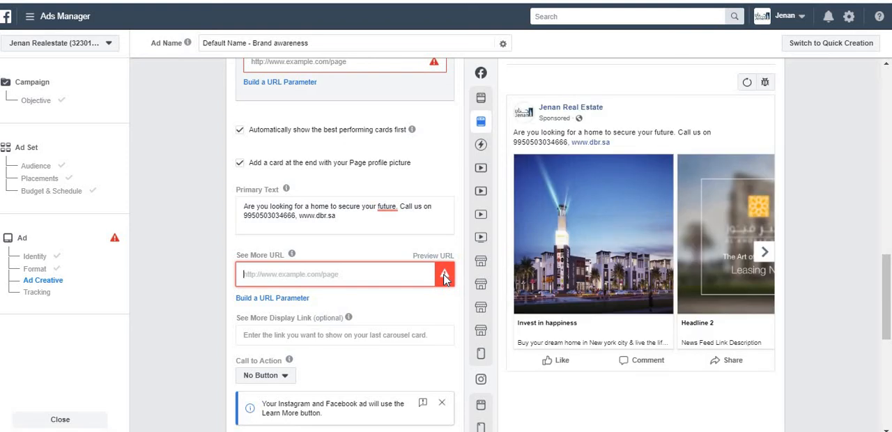
left_click(300, 298)
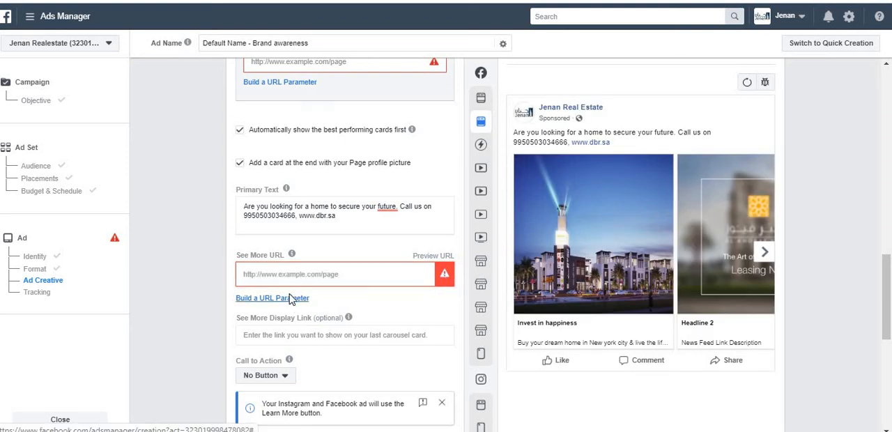
left_click(442, 86)
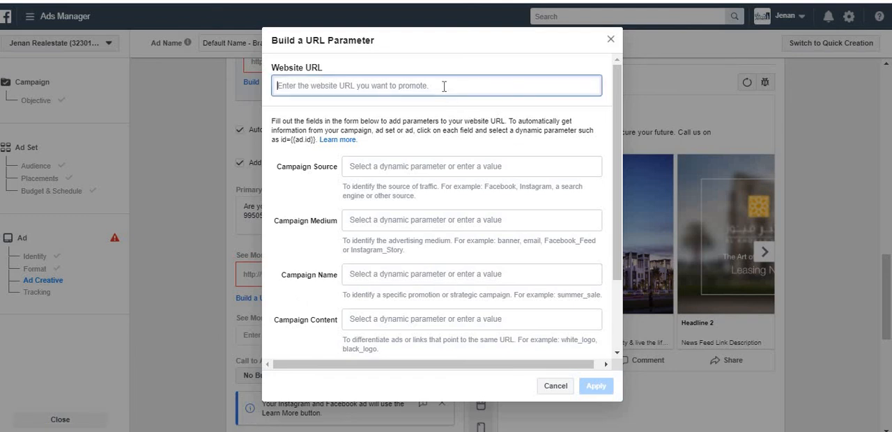
type("www.dbr.sa")
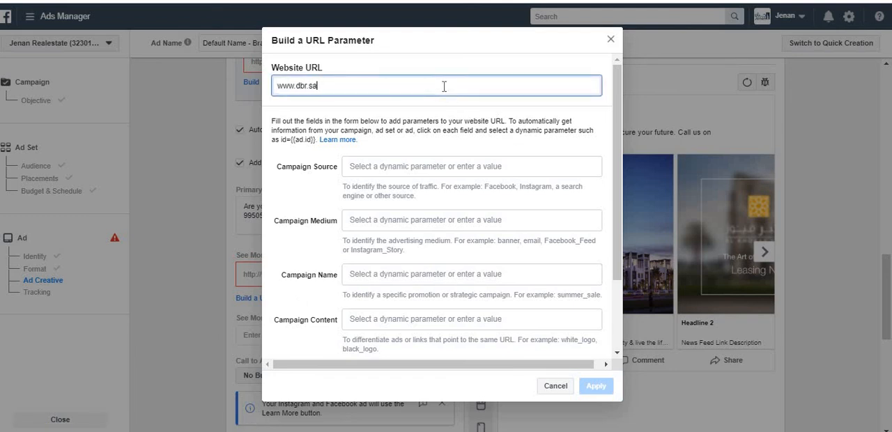
key("Tab")
key("Tab")
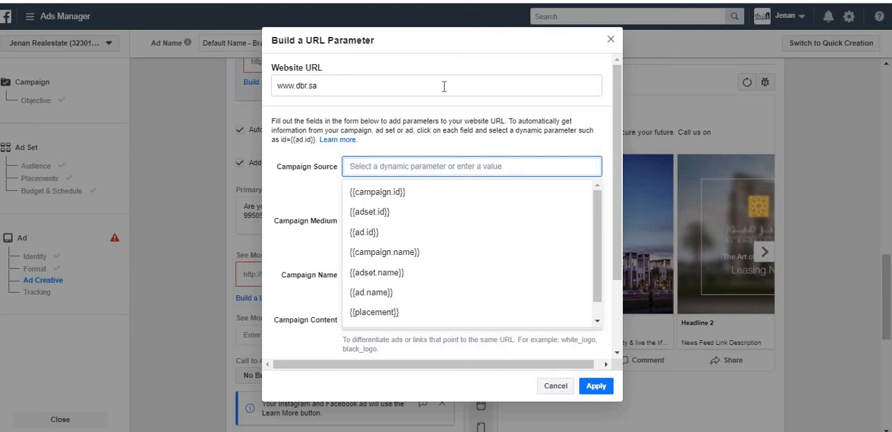
type("Facebook")
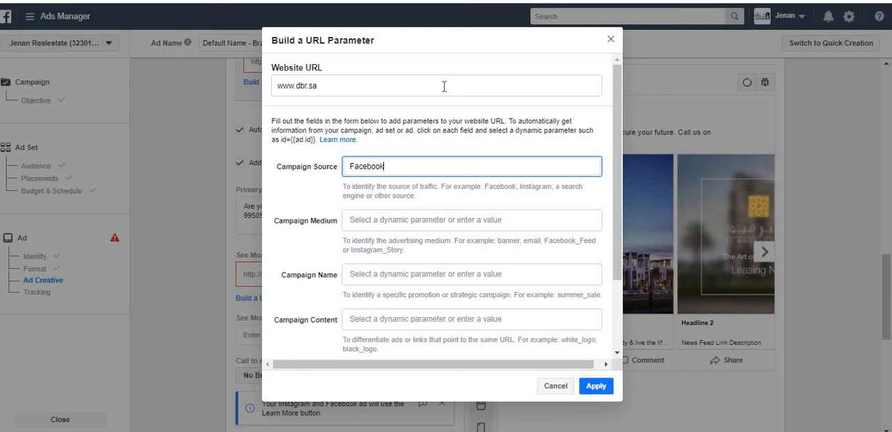
key("Tab")
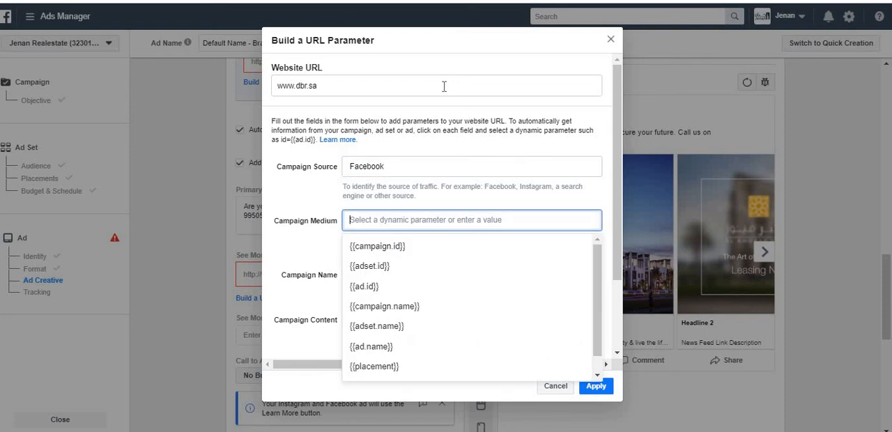
type("CPC")
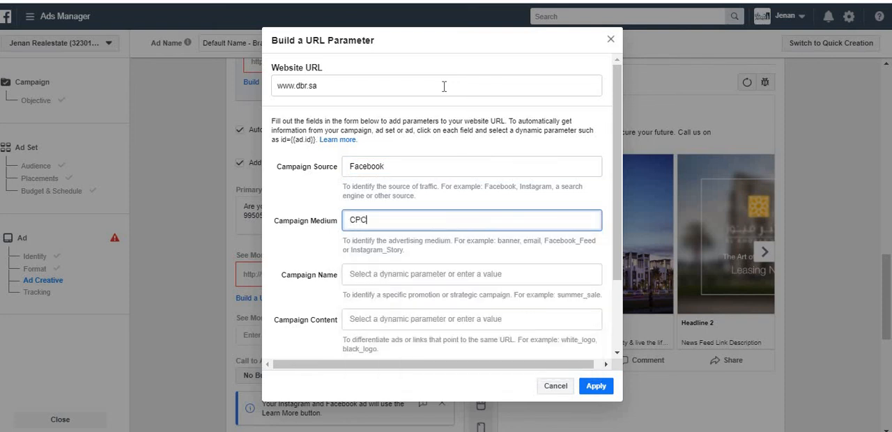
key("Tab")
left_click_drag(618, 165, 542, 141)
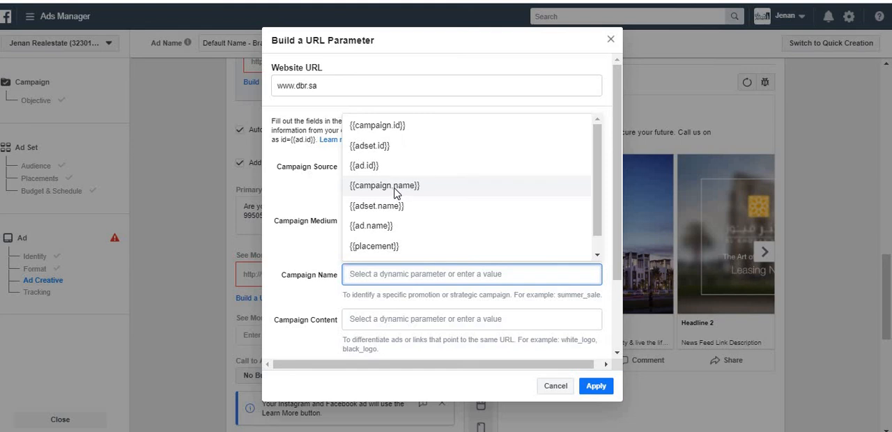
left_click(318, 220)
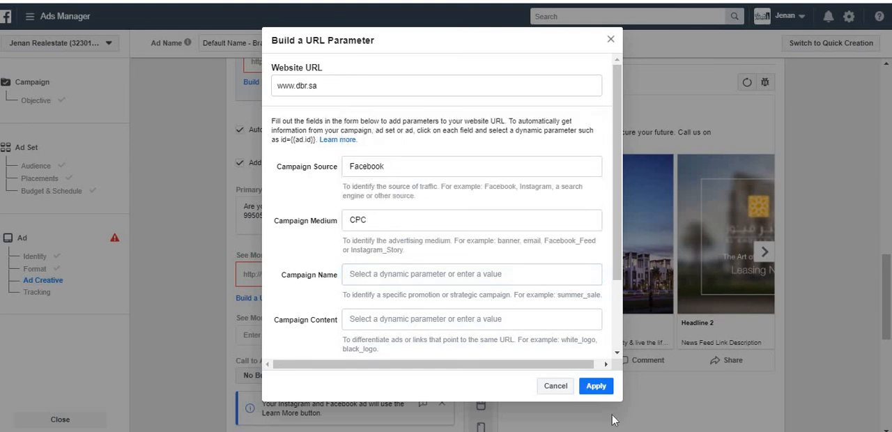
left_click(611, 39)
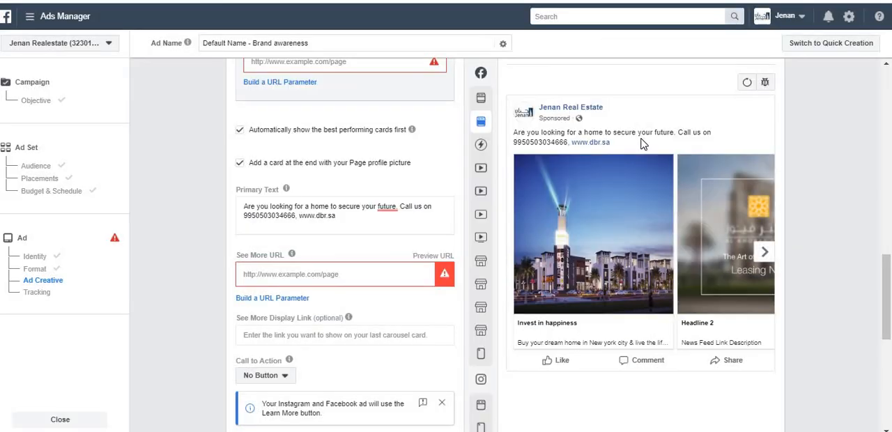
Set the ad's call to action to Learn More
scroll(425, 278, "down", 2)
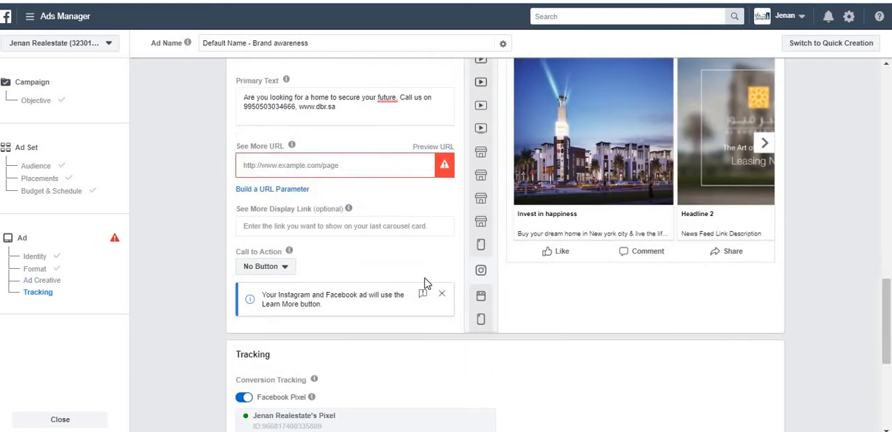
left_click(275, 270)
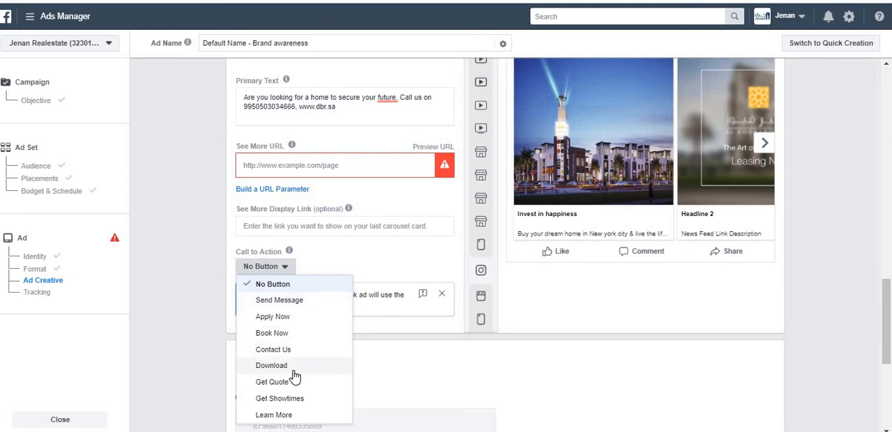
left_click(293, 416)
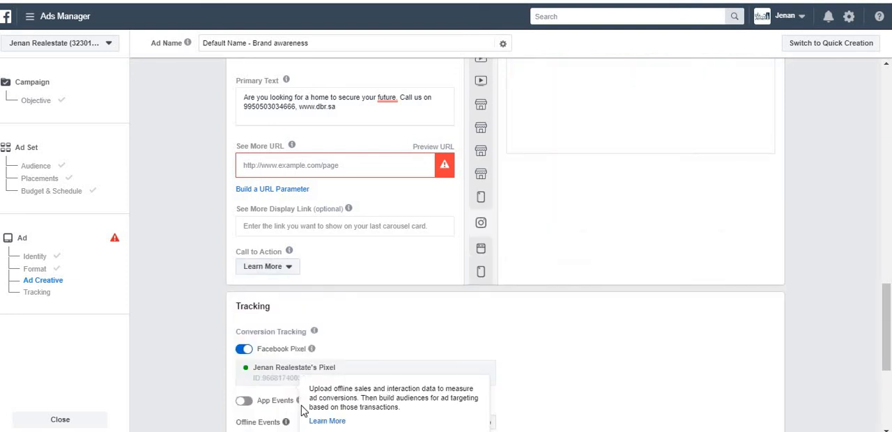
left_click_drag(887, 314, 887, 341)
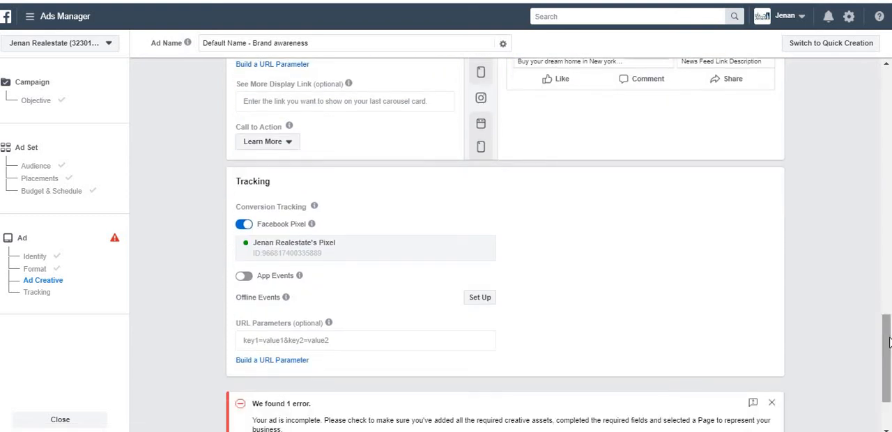
mouse_move(292, 211)
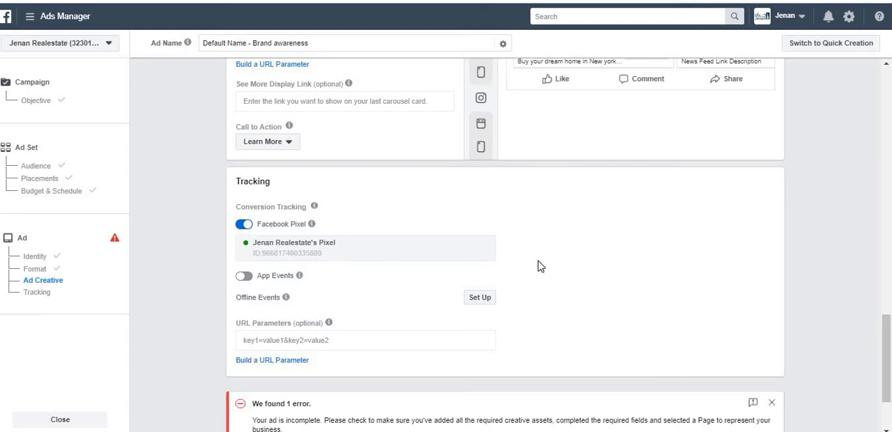
scroll(886, 359, "down", 2)
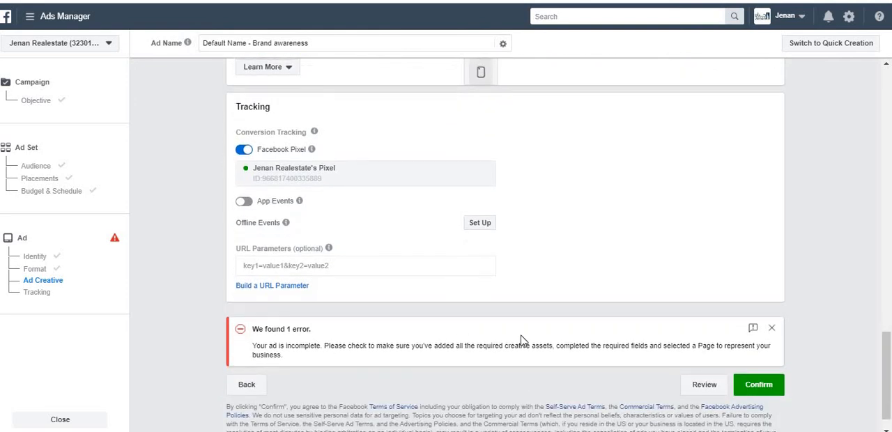
left_click_drag(884, 327, 868, 239)
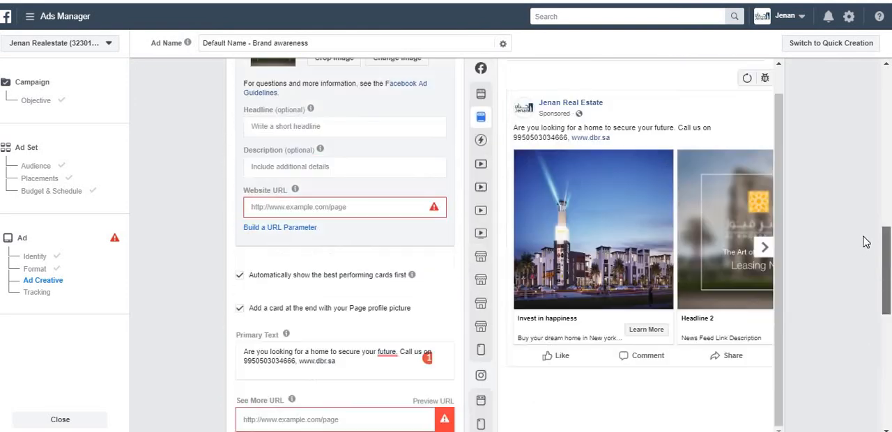
left_click(304, 218)
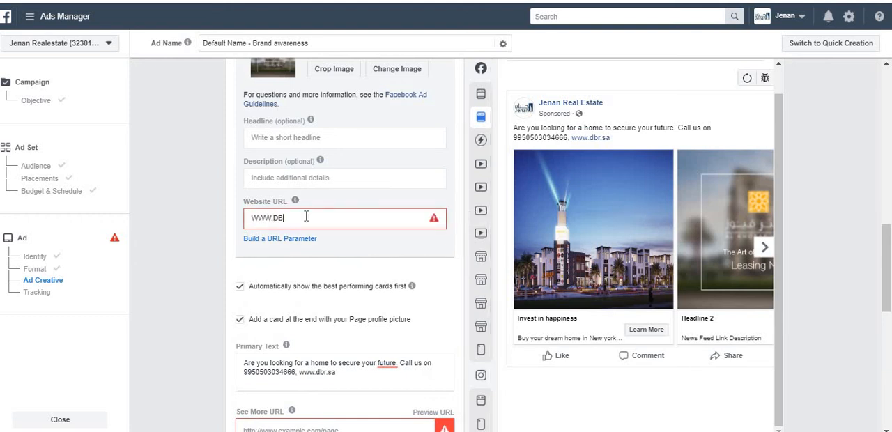
type("WWW.DBR.SA")
key("Tab")
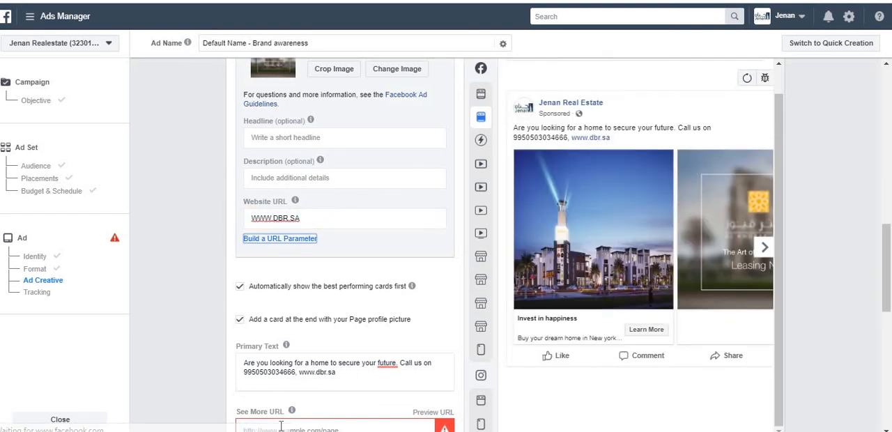
double_click(282, 218)
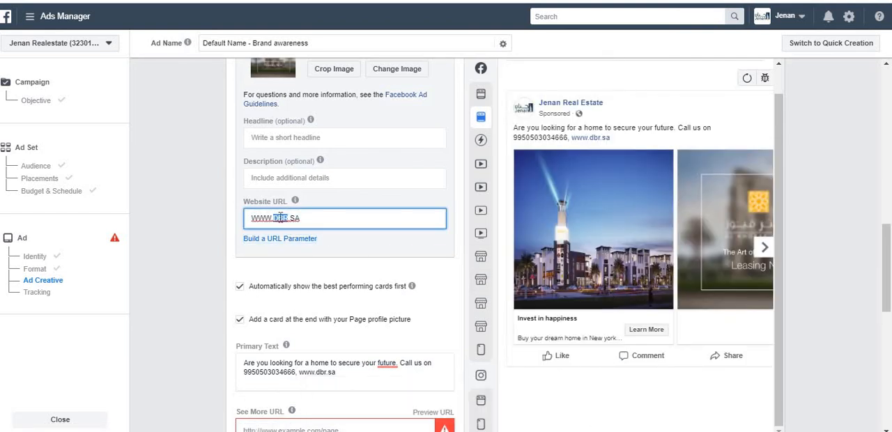
triple_click(280, 219)
key("ctrl+c")
scroll(345, 279, "down", 1)
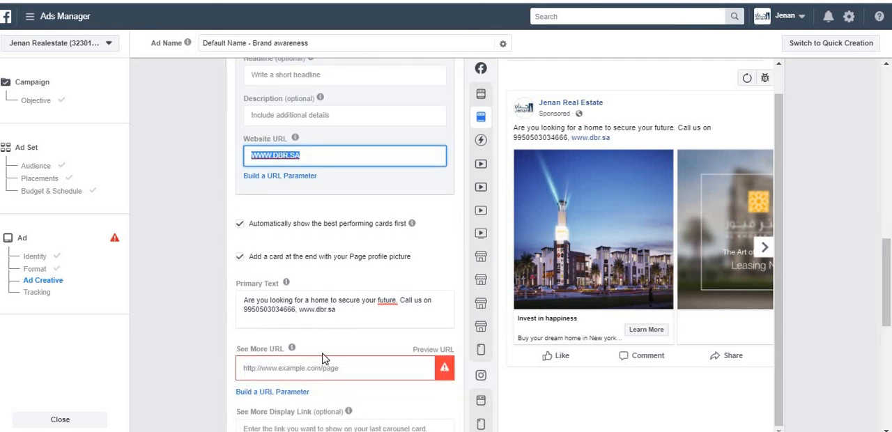
left_click(326, 363)
key("ctrl+v")
key("Tab")
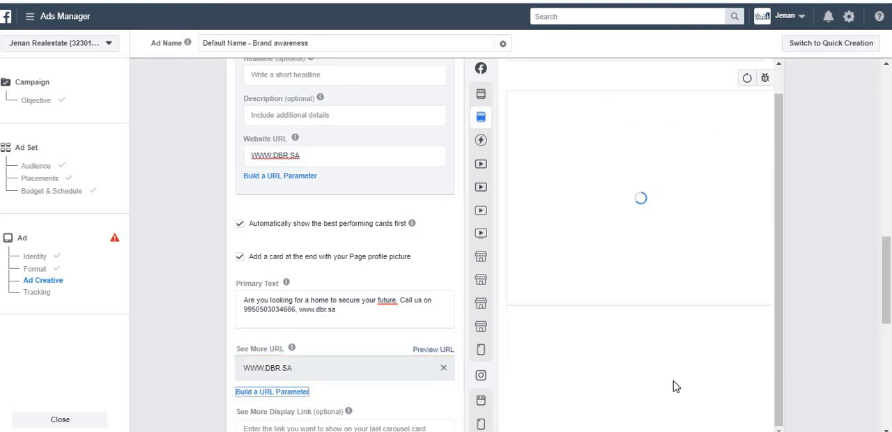
left_click_drag(886, 287, 886, 392)
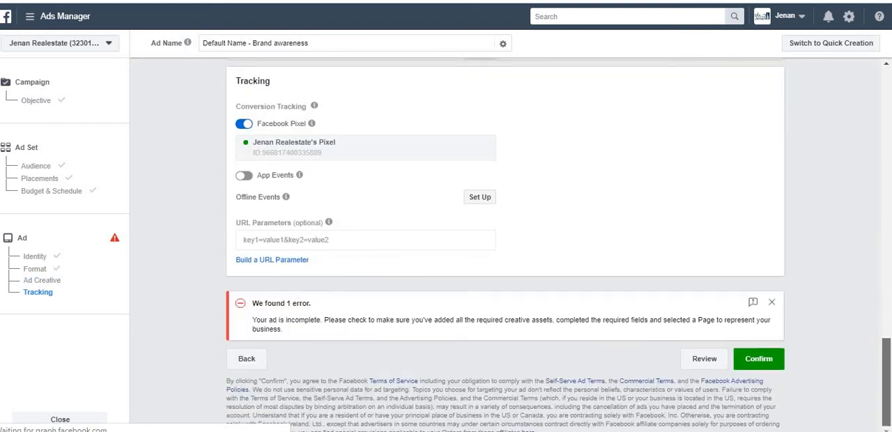
left_click(771, 302)
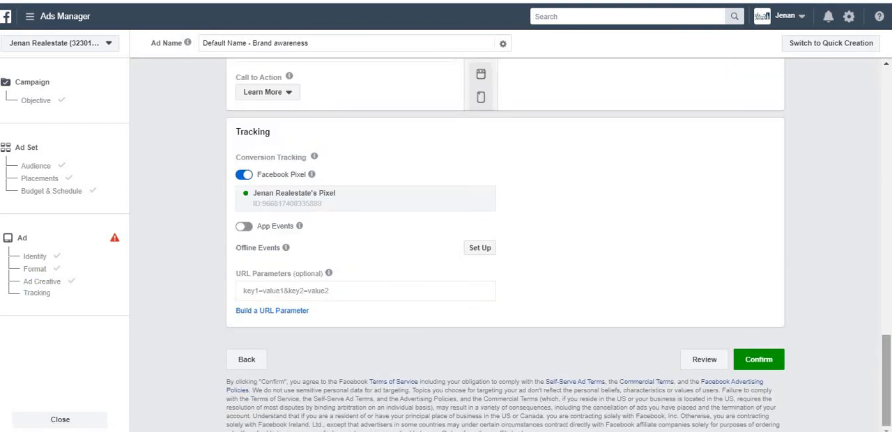
left_click_drag(888, 349, 883, 233)
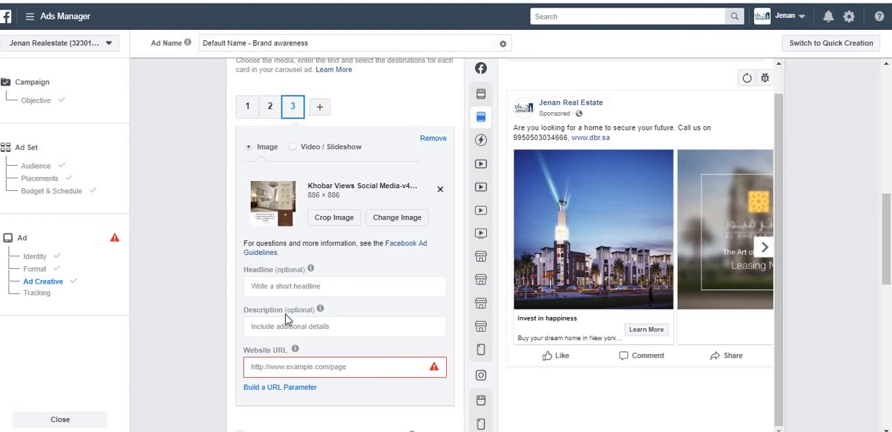
left_click(289, 367)
key("ctrl+v")
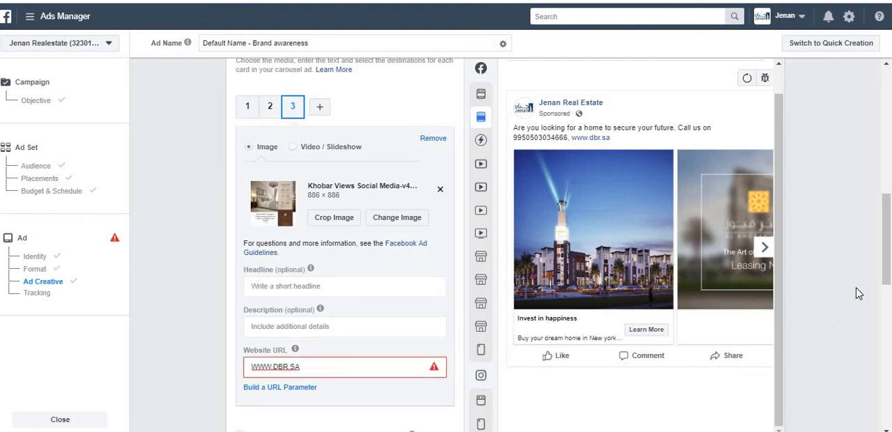
Try to confirm the ad for publishing
scroll(345, 244, "down", 6)
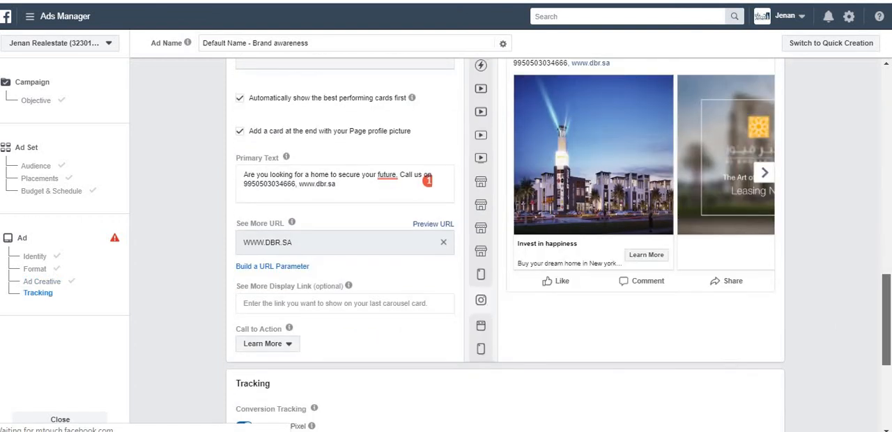
scroll(811, 354, "down", 4)
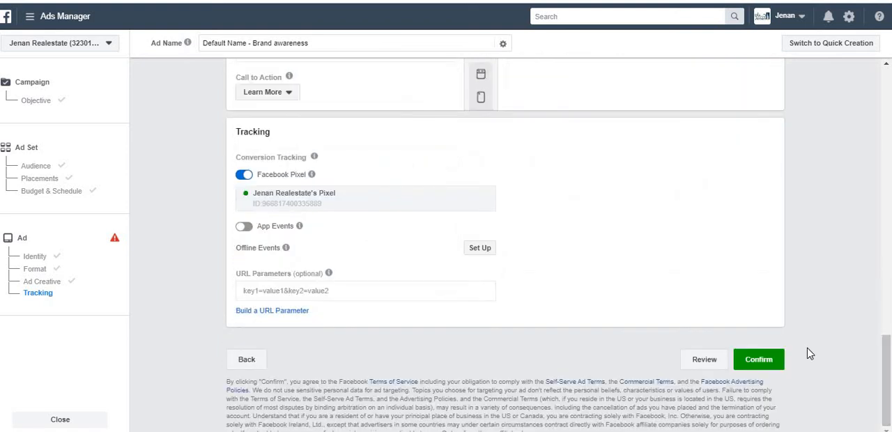
left_click(760, 359)
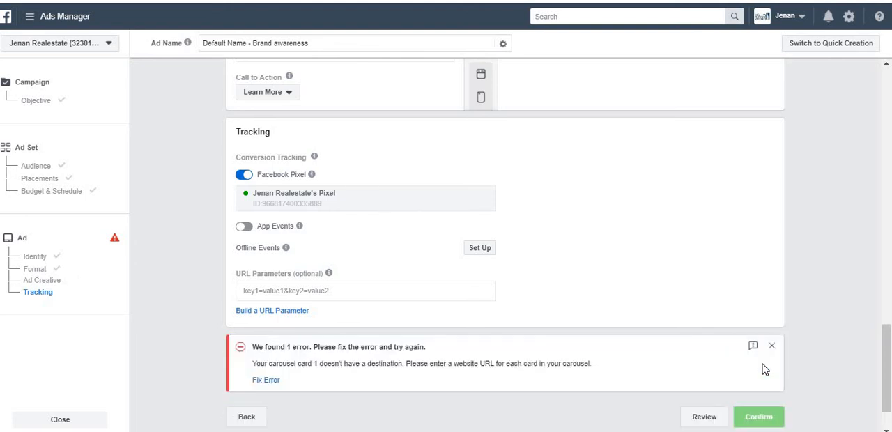
left_click_drag(883, 380, 870, 228)
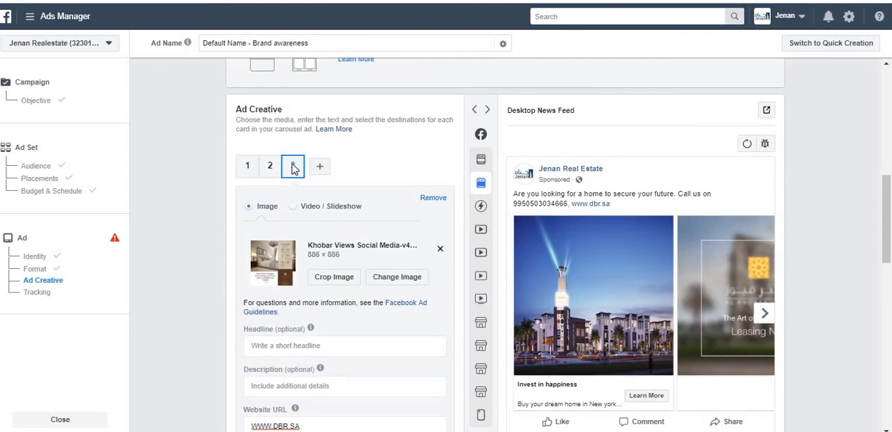
left_click(247, 165)
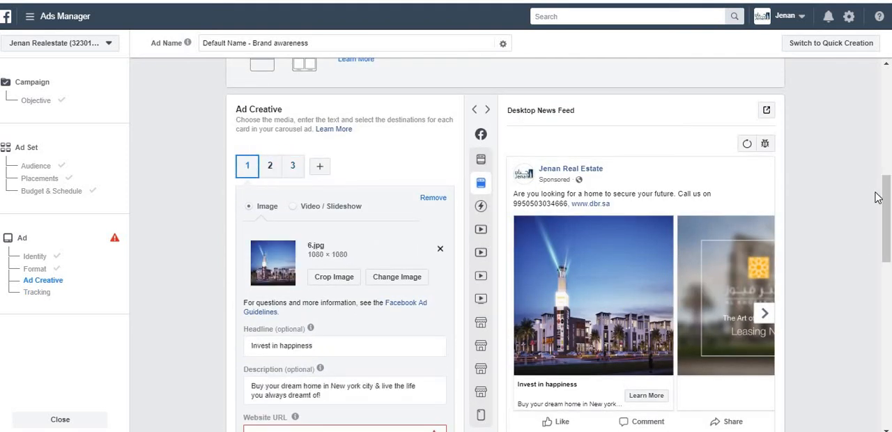
scroll(346, 281, "down", 3)
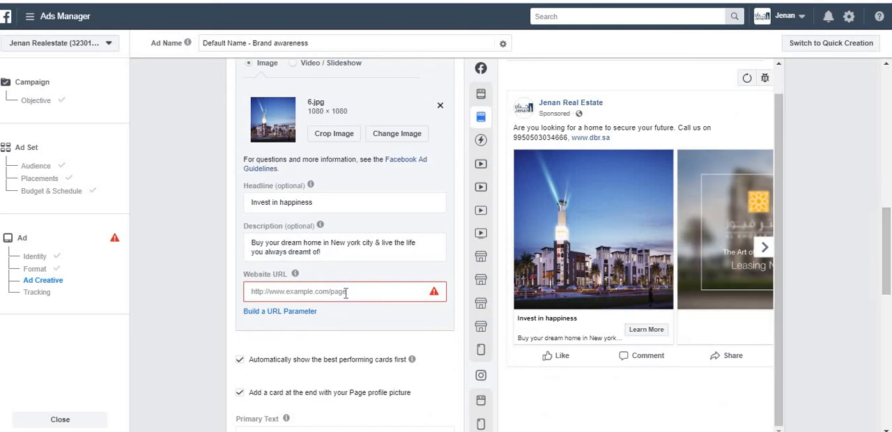
left_click(344, 291)
key("ctrl+v")
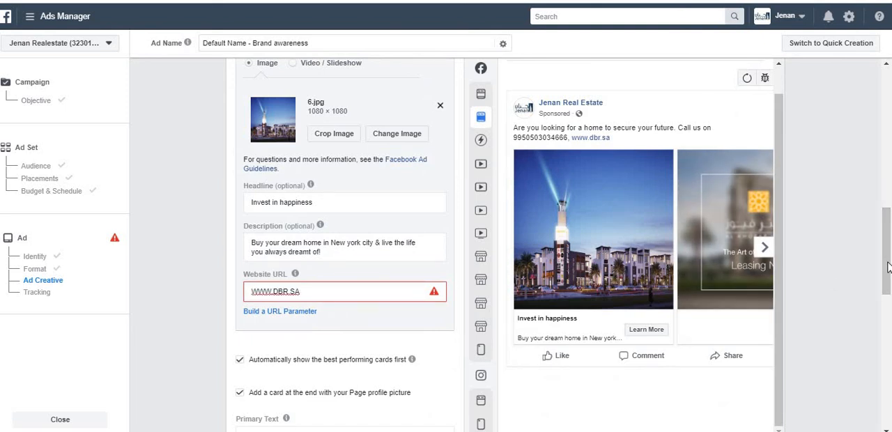
Check the website URL fields of carousel cards 2 and 3
left_click_drag(890, 268, 880, 207)
left_click(271, 152)
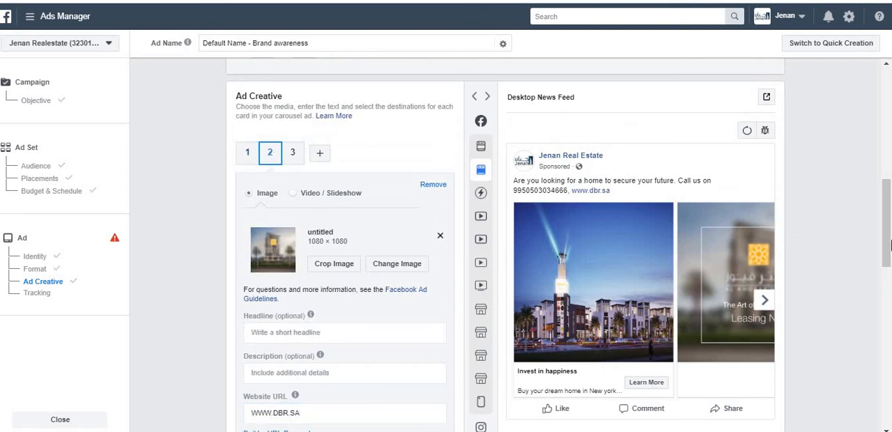
left_click_drag(890, 244, 888, 274)
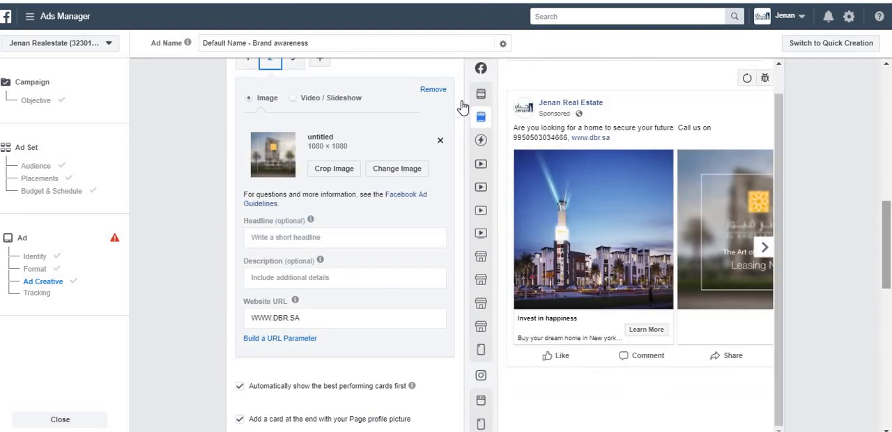
left_click(292, 65)
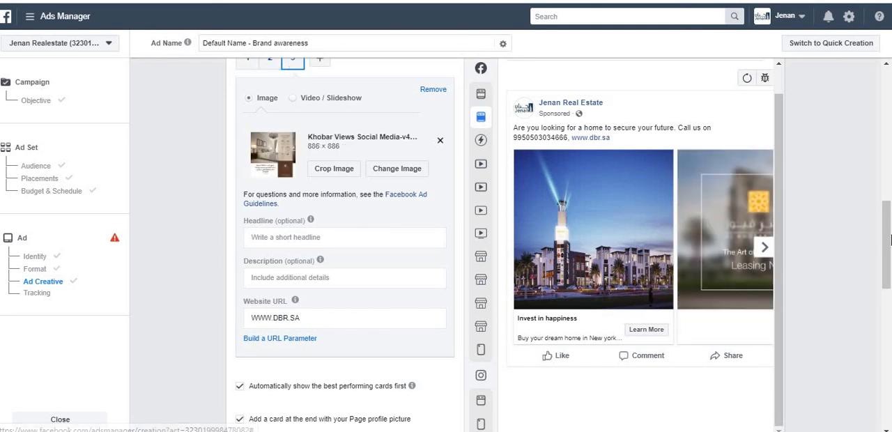
Review the ad form from Format through Ad Creative to Tracking for missing details, and dismiss the error notice
left_click_drag(890, 239, 889, 361)
scroll(879, 265, "up", 8)
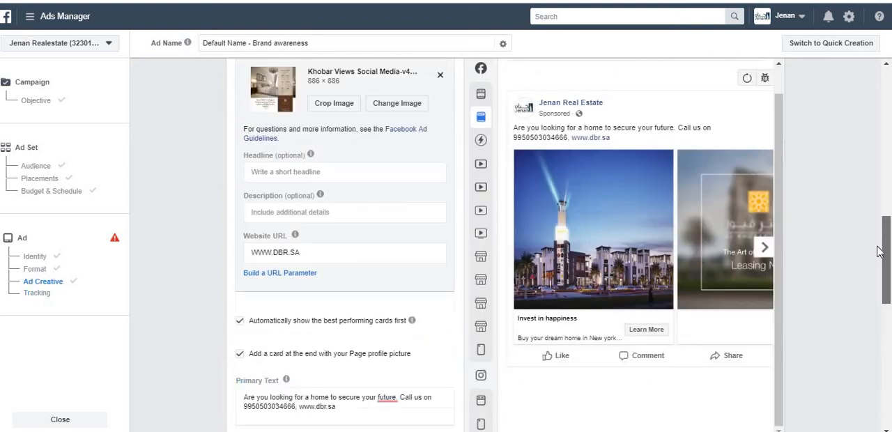
scroll(880, 251, "up", 1)
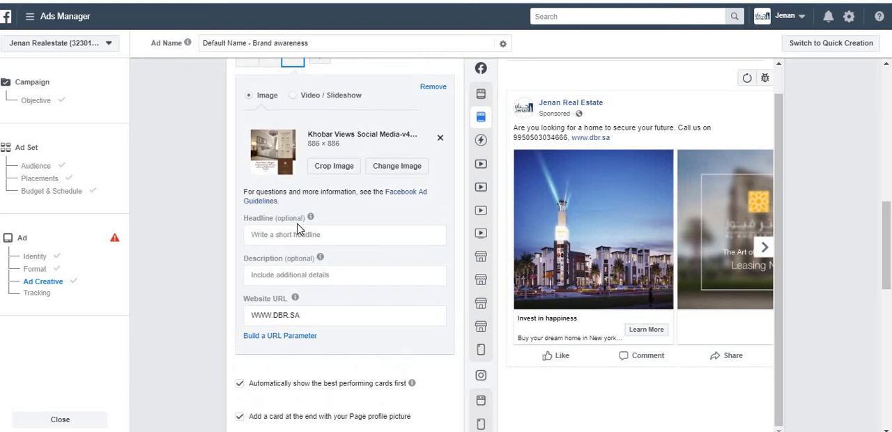
left_click_drag(301, 219, 830, 260)
left_click(845, 267)
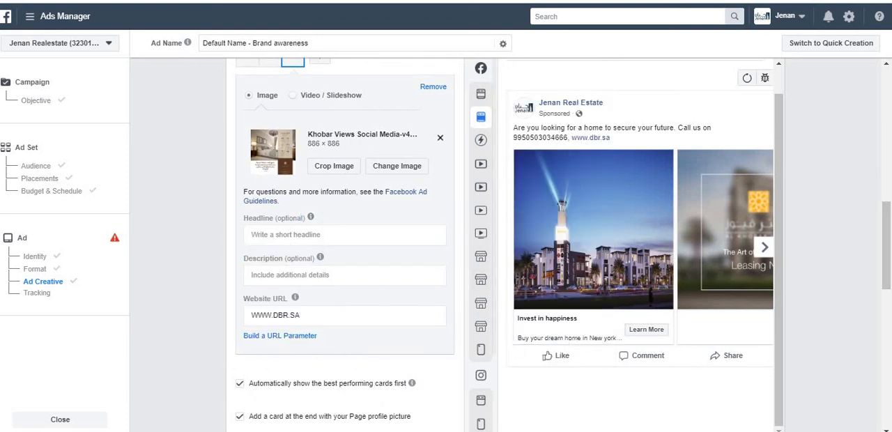
scroll(885, 247, "up", 5)
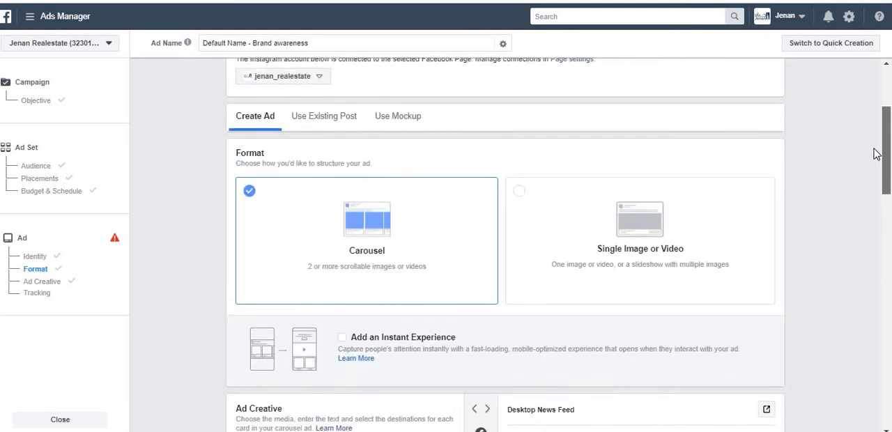
scroll(886, 243, "down", 10)
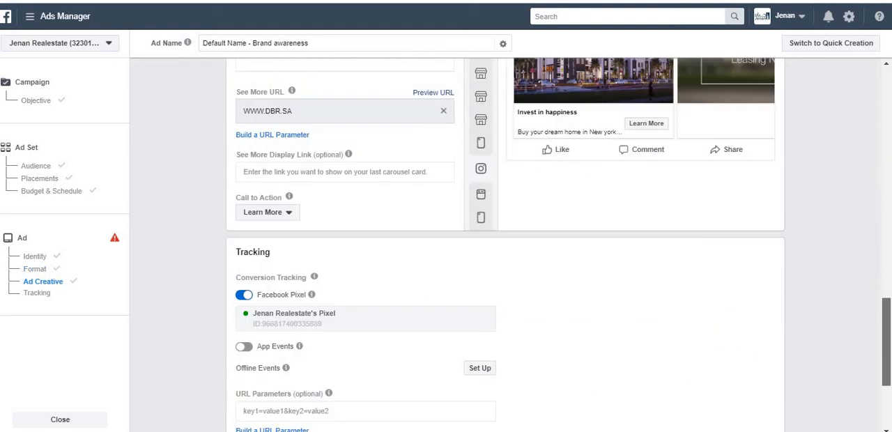
scroll(506, 244, "down", 2)
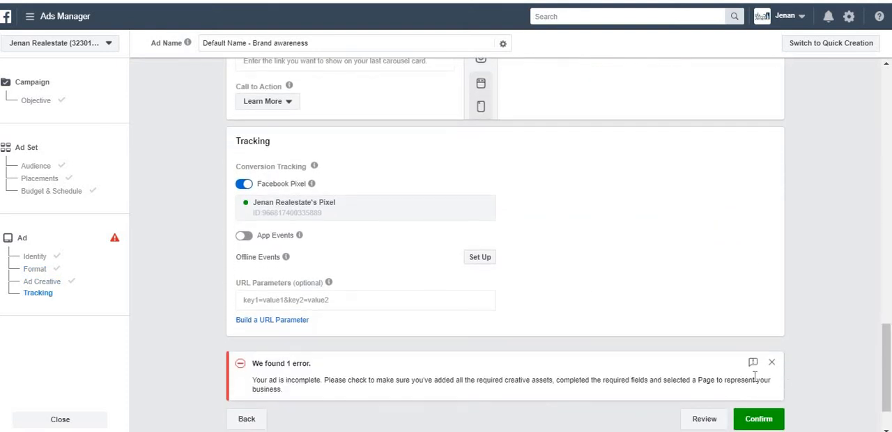
left_click(772, 364)
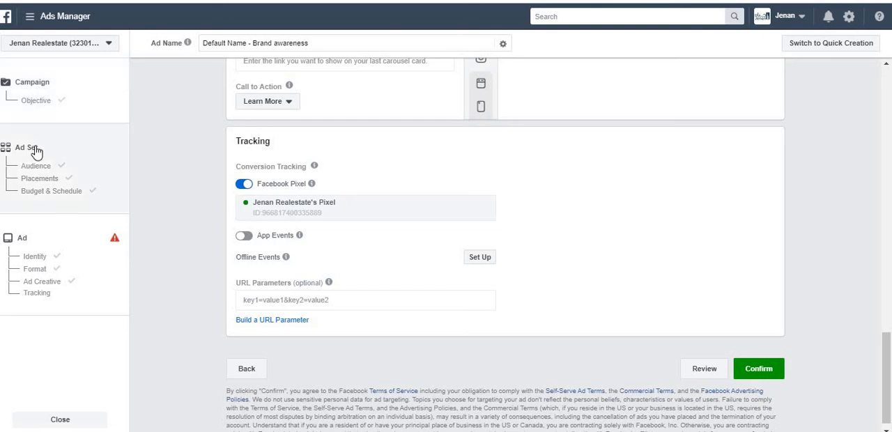
View the overview of all planning, management, reporting, asset and settings tools, and close it
left_click(31, 15)
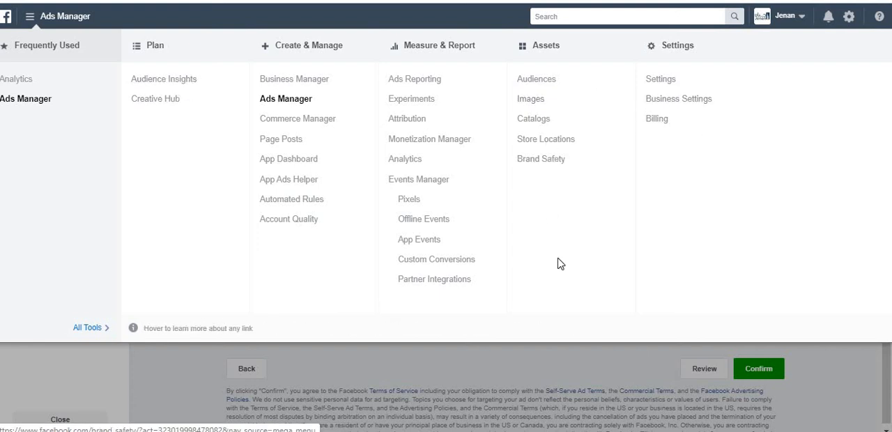
left_click(564, 366)
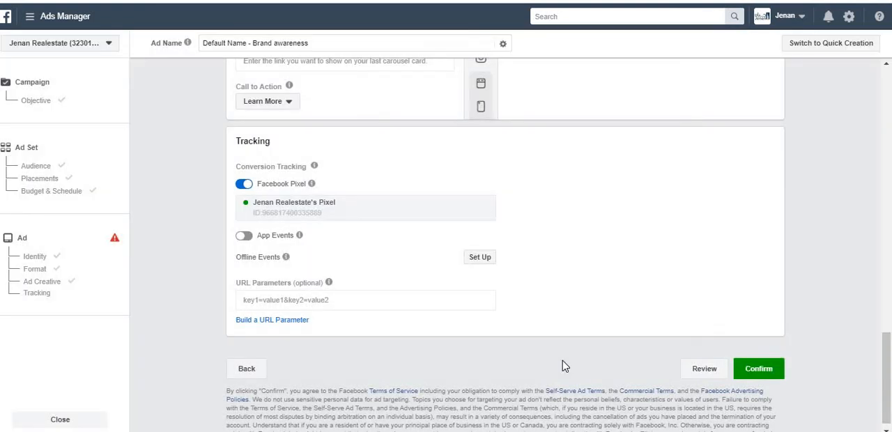